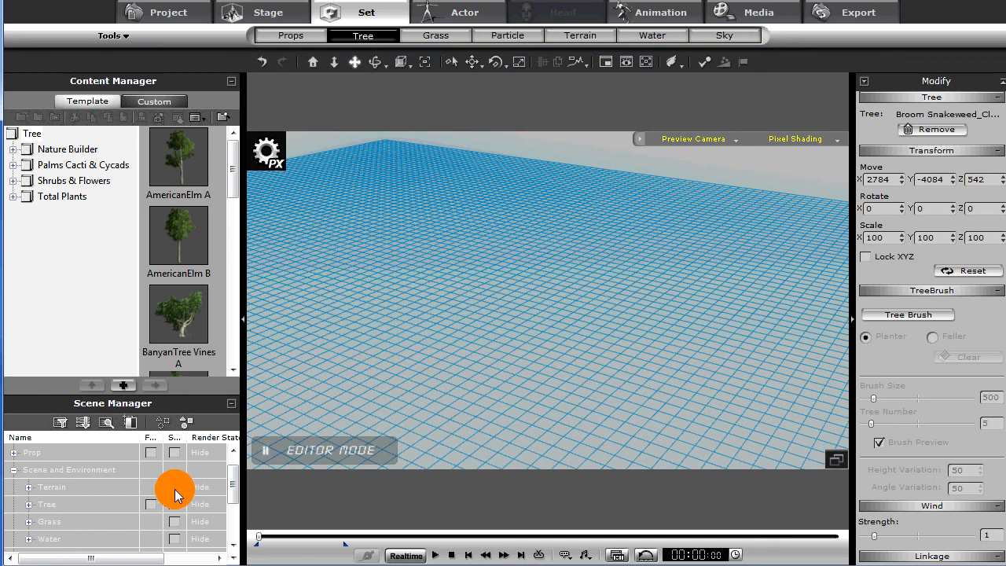
# - Show the terrain in the scene and inspect the hills and the basin from several angles
pyautogui.click(175, 487)
pyautogui.moveTo(498, 307); pyautogui.dragTo(523, 323)
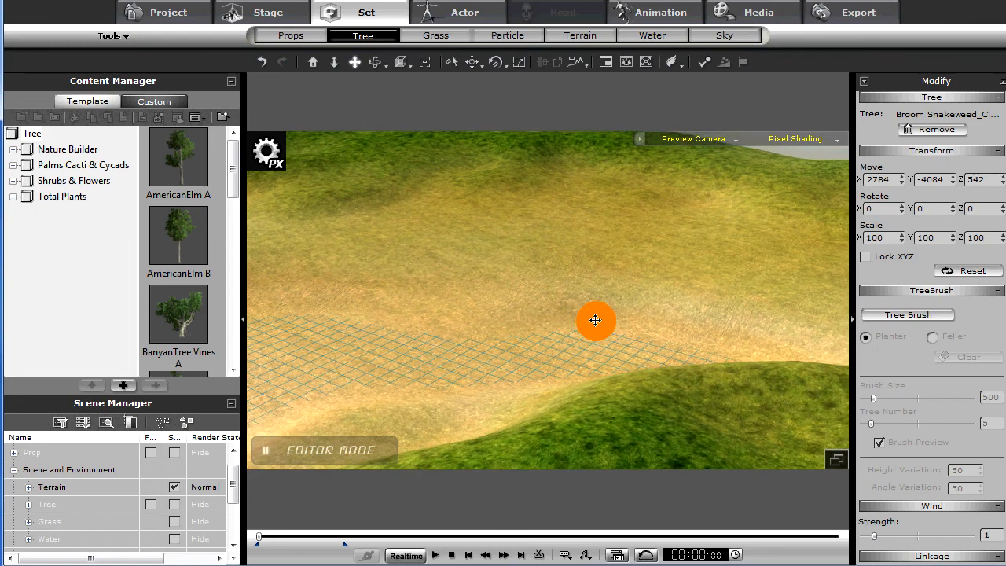
pyautogui.moveTo(595, 319); pyautogui.dragTo(622, 343)
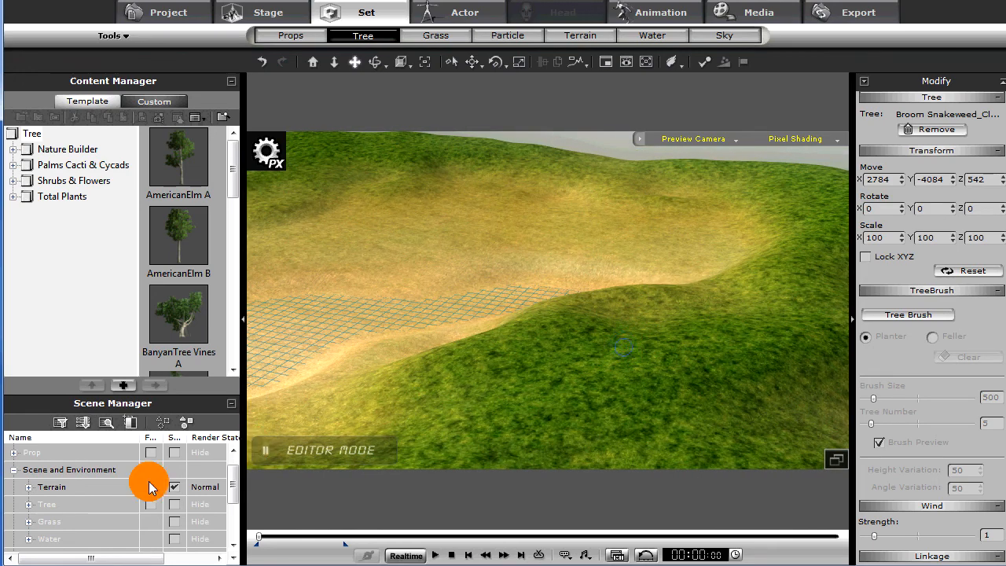
pyautogui.moveTo(478, 382); pyautogui.dragTo(588, 366)
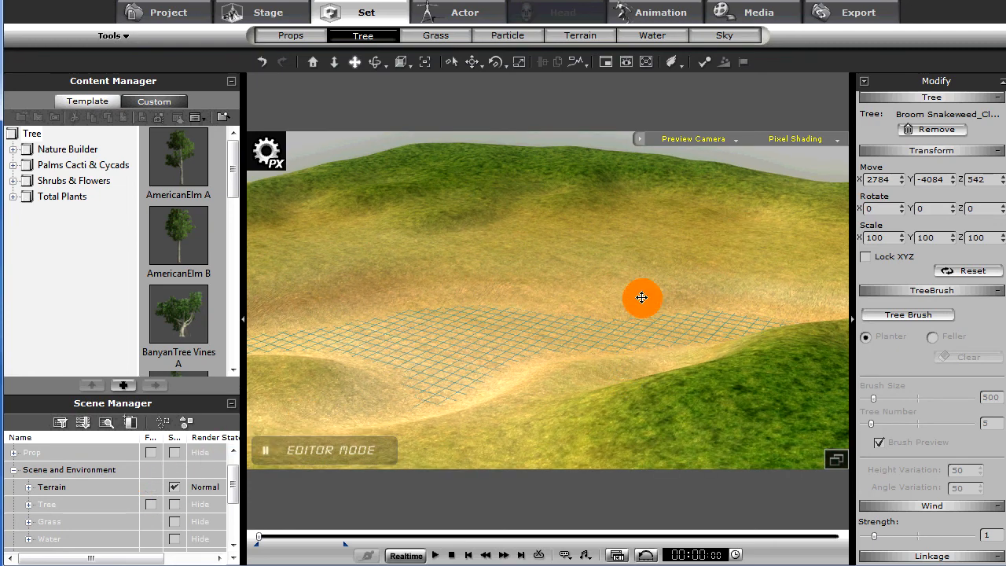
# - Convert the terrain component to a prop and select its diffuse texture in the material settings
pyautogui.click(30, 487)
pyautogui.click(69, 520)
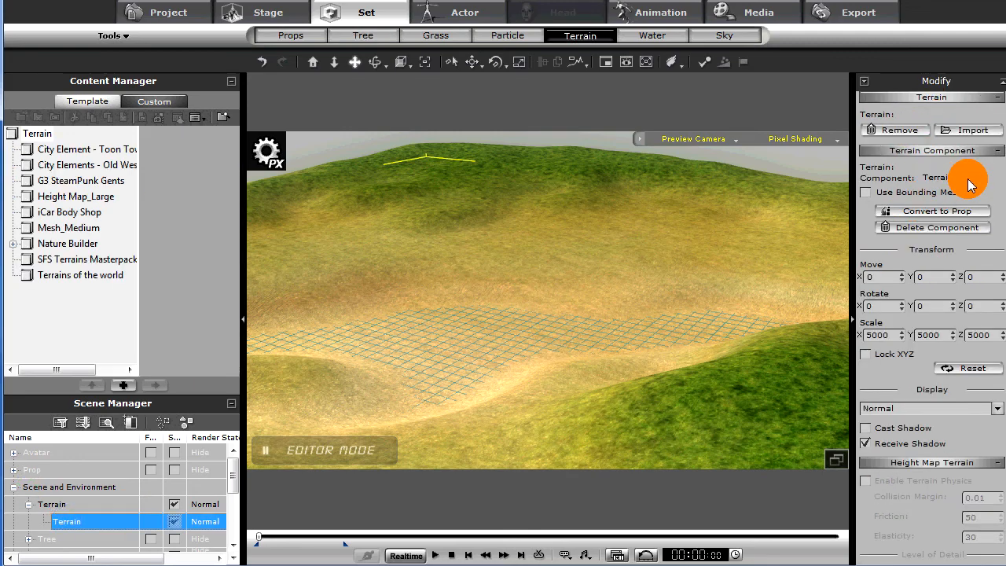
pyautogui.click(958, 217)
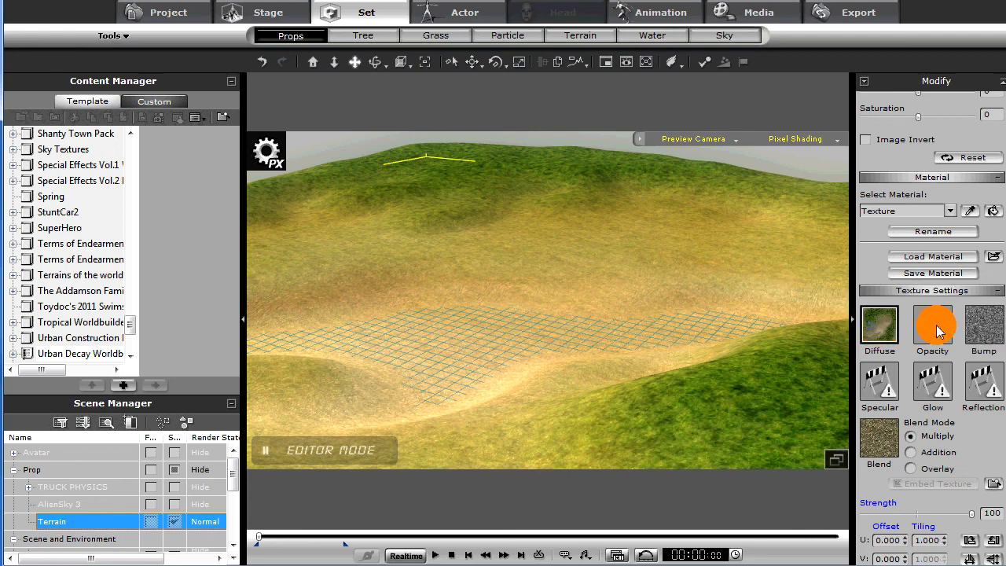
pyautogui.click(882, 334)
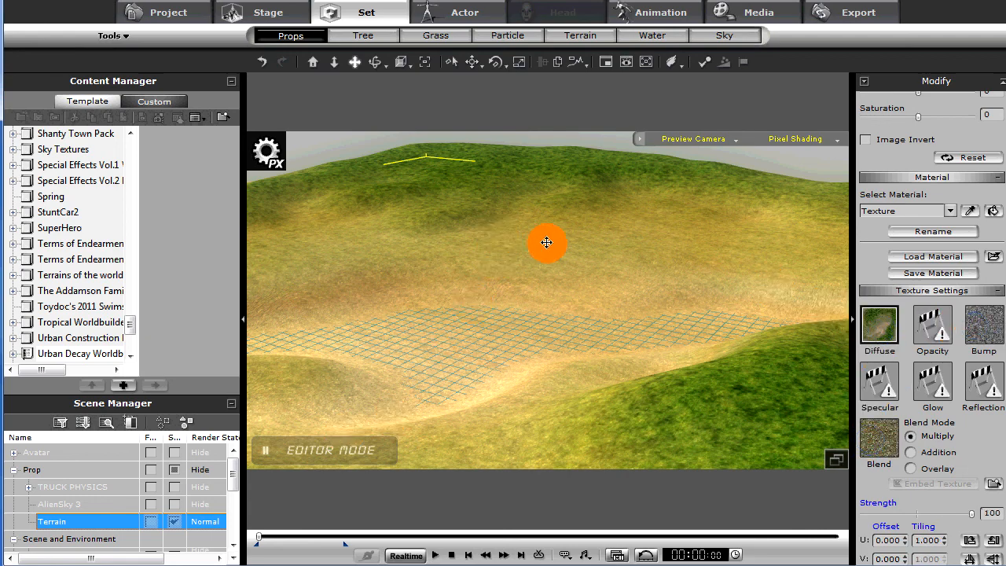
# - Add the converted terrain prop back to the terrain
pyautogui.rightClick(539, 246)
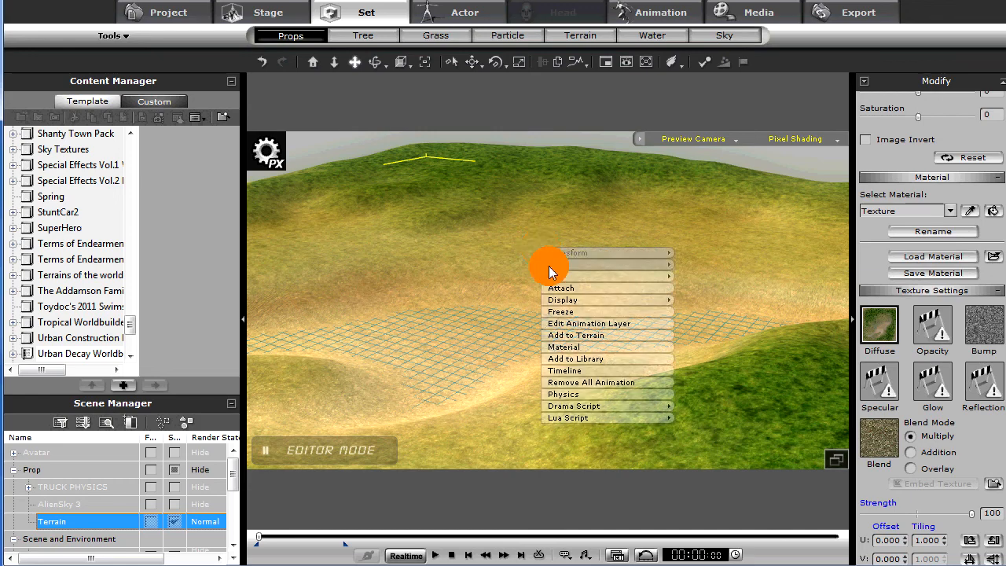
pyautogui.click(577, 337)
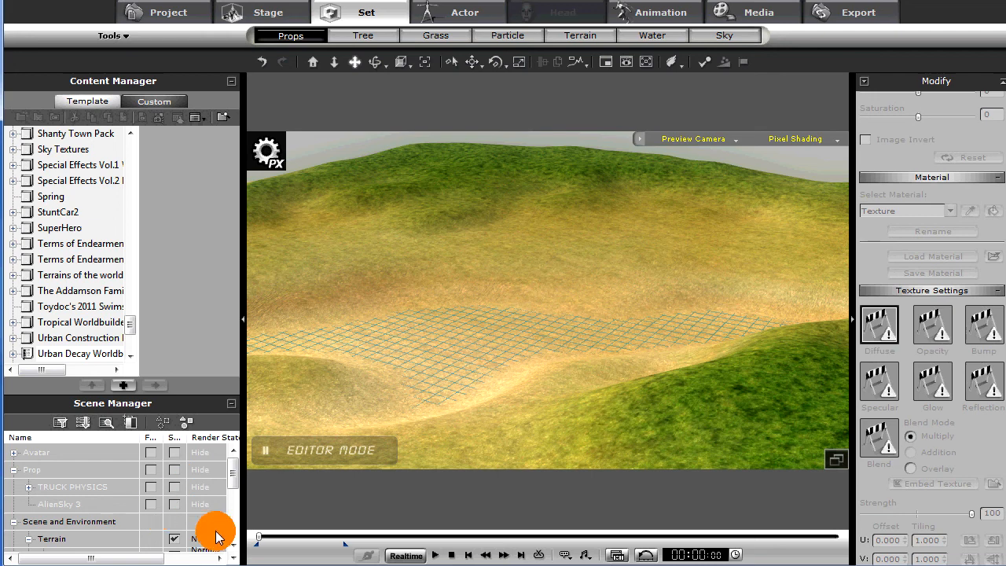
# - Show all trees in the scene and bring the large baobab behind the basin into view
pyautogui.scroll(-1, 234, 481)
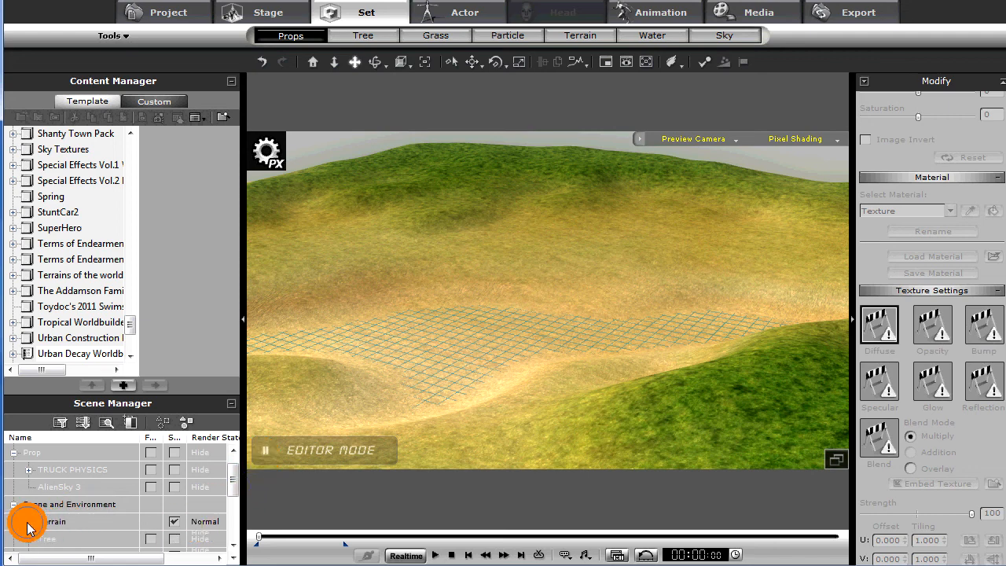
pyautogui.scroll(-1, 232, 487)
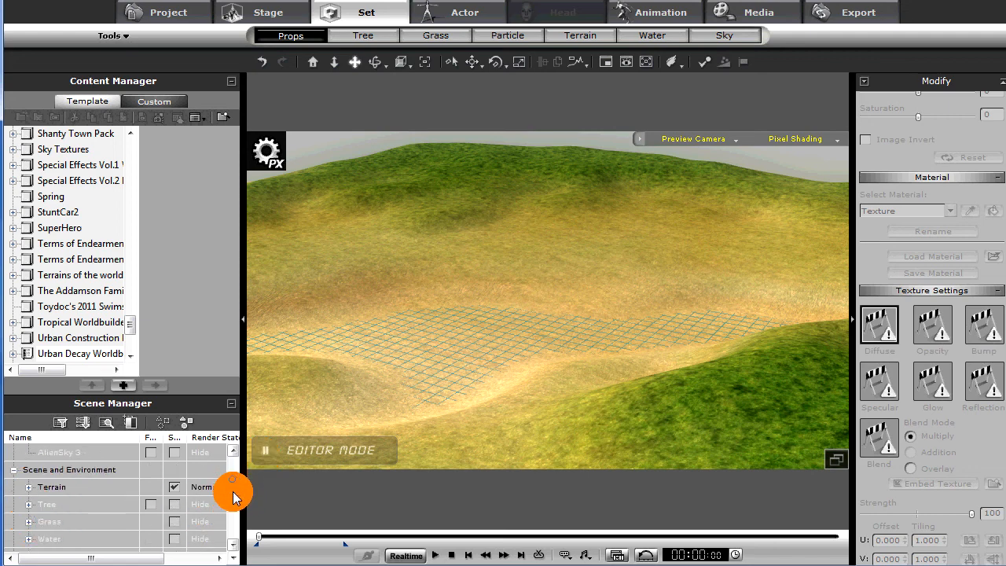
pyautogui.click(174, 504)
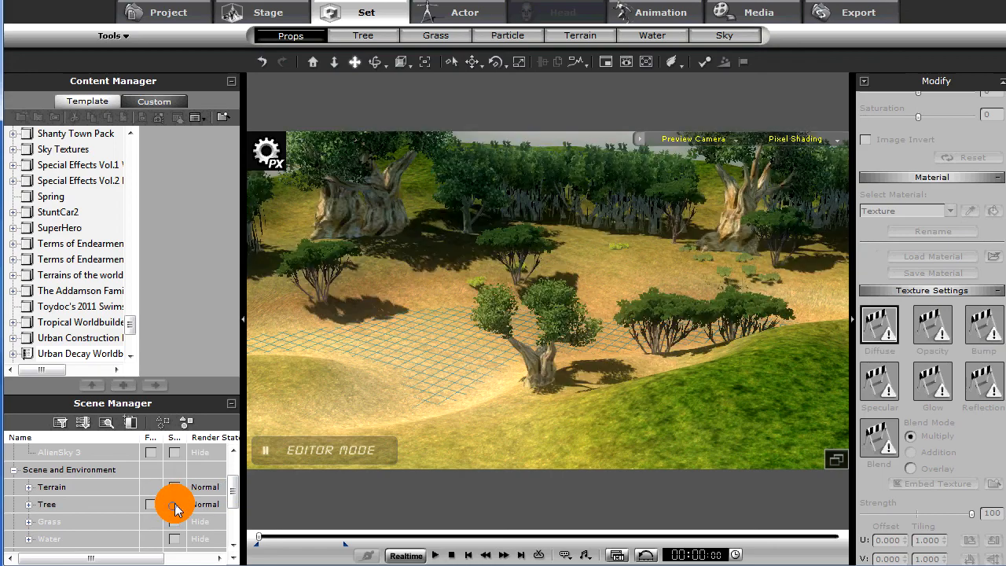
pyautogui.moveTo(557, 355); pyautogui.dragTo(526, 339)
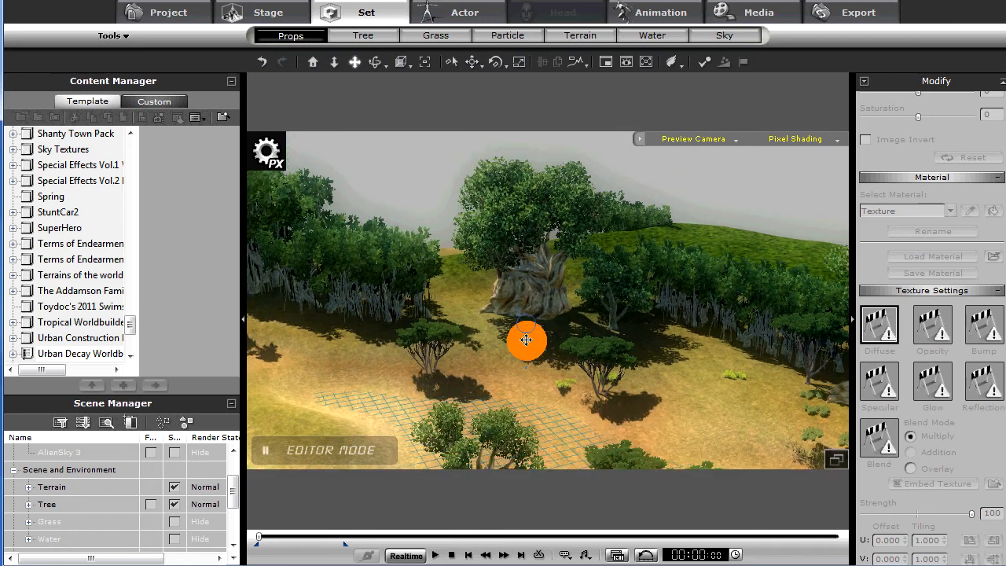
# - Lower the large baobab behind the basin to a Z position of 63 and rotate it about its Z axis
pyautogui.click(535, 293)
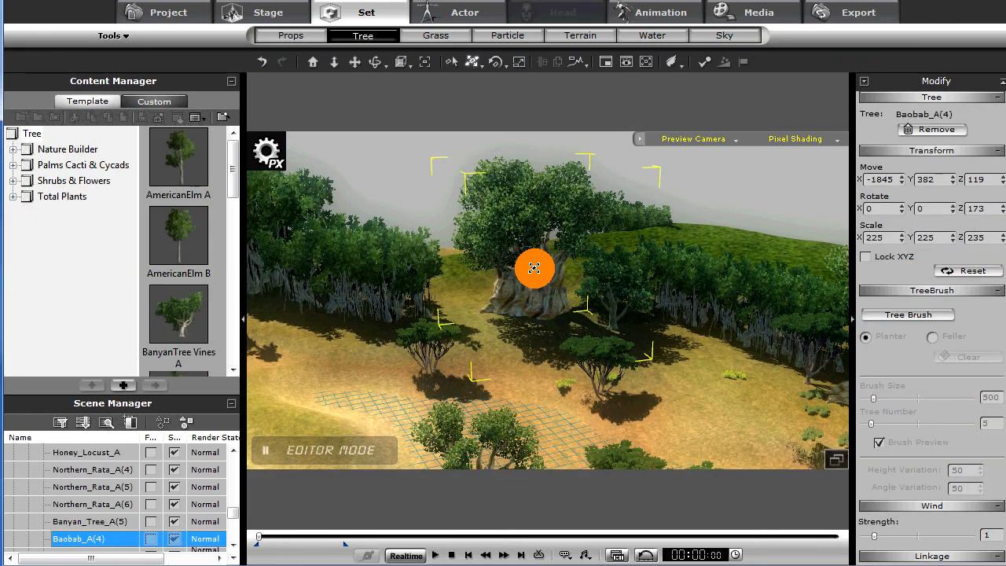
pyautogui.moveTo(534, 268); pyautogui.dragTo(533, 271)
pyautogui.moveTo(606, 296); pyautogui.dragTo(555, 309)
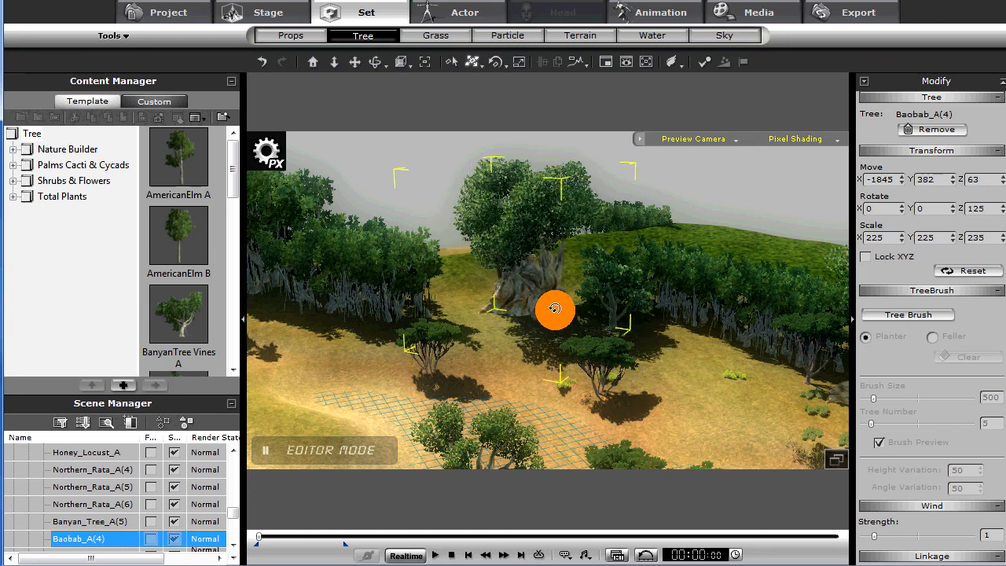
# - Look over the trees around the basin and collapse the Tree group in the scene list
pyautogui.click(232, 511)
pyautogui.moveTo(231, 504); pyautogui.dragTo(233, 492)
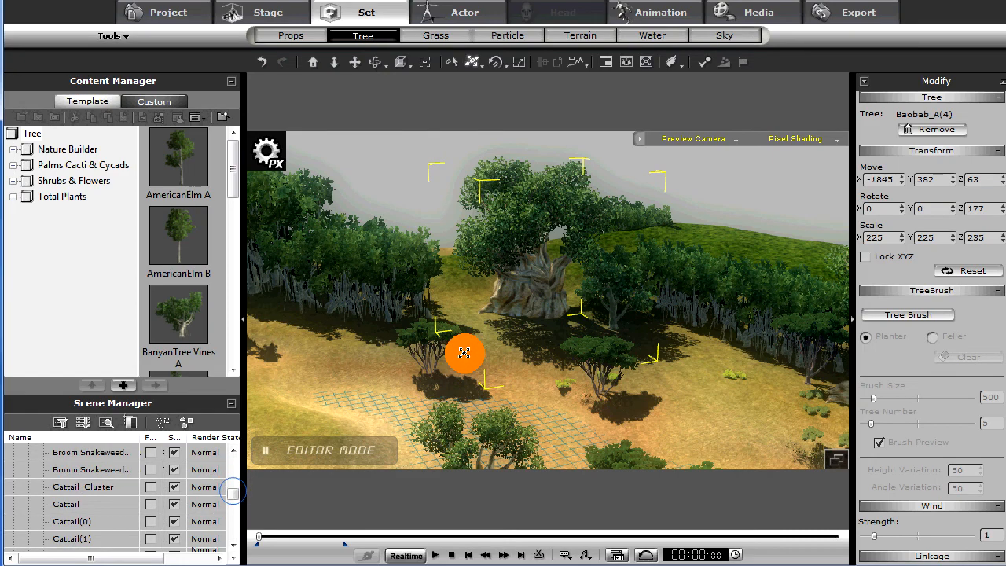
pyautogui.keyDown('alt'); pyautogui.moveTo(465, 353); pyautogui.dragTo(476, 274); pyautogui.keyUp('alt')
pyautogui.keyDown('alt'); pyautogui.moveTo(476, 274); pyautogui.dragTo(469, 333, button='right'); pyautogui.keyUp('alt')
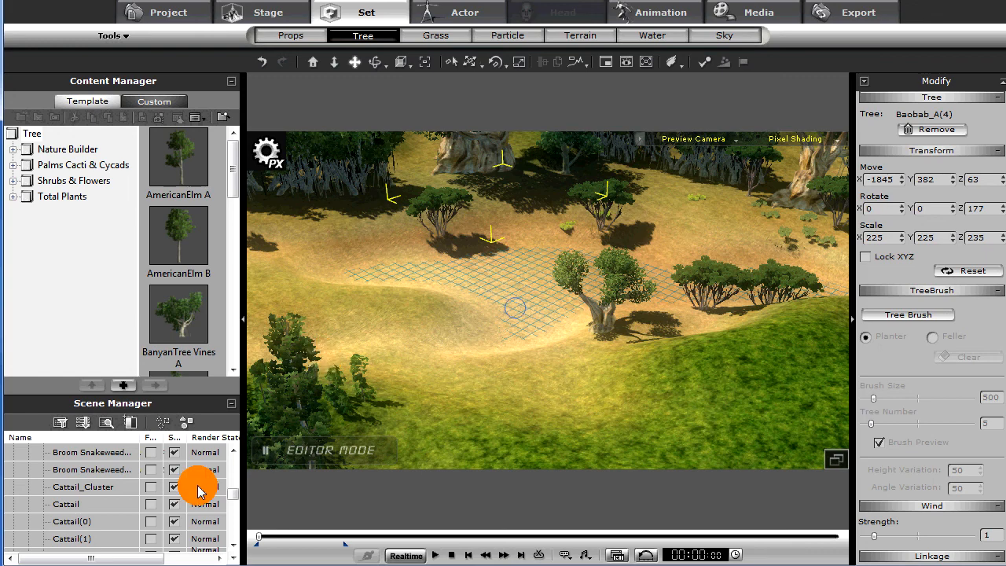
pyautogui.moveTo(231, 500); pyautogui.dragTo(228, 474)
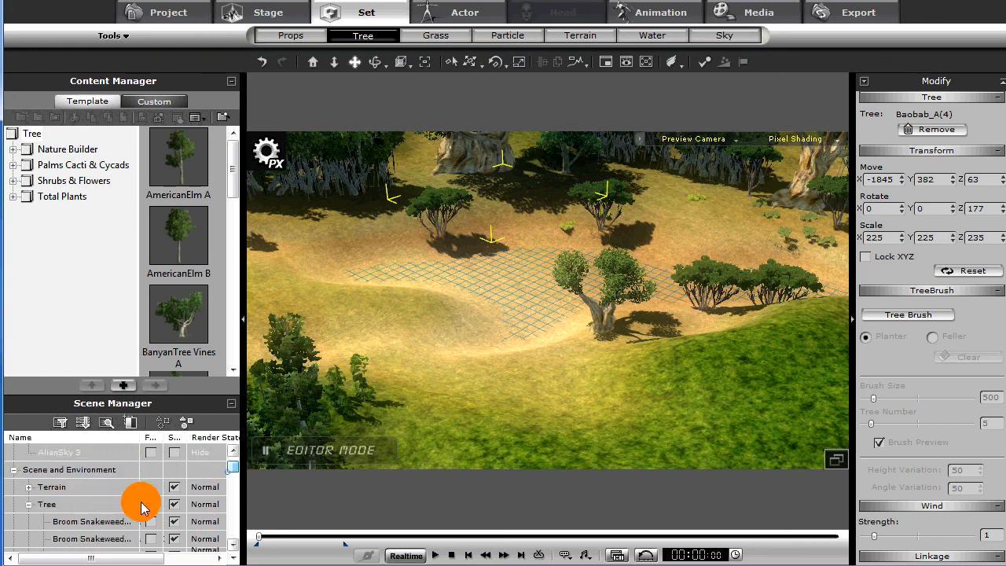
pyautogui.click(28, 503)
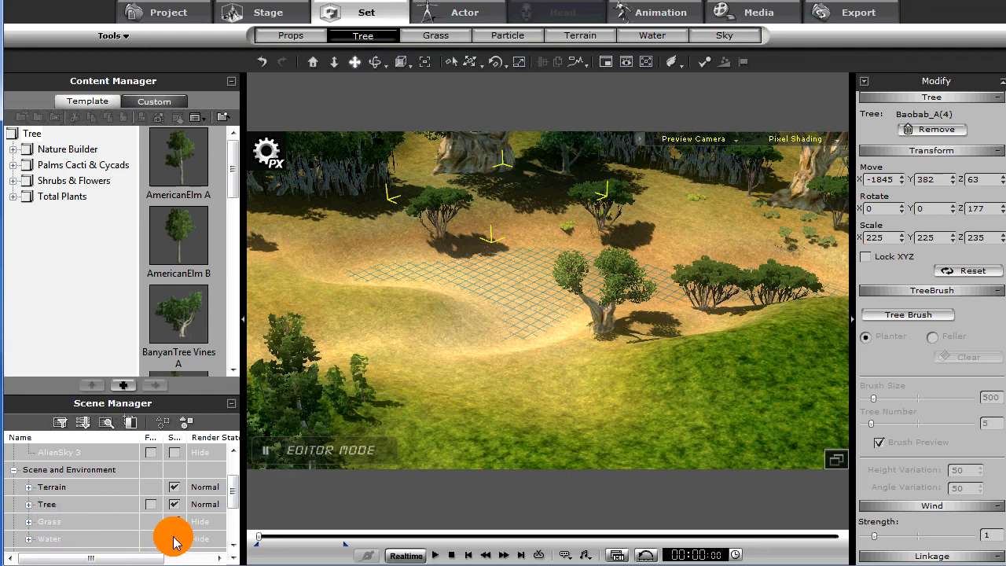
# - Show the water in the scene so that it fills the basin
pyautogui.scroll(-2, 235, 502)
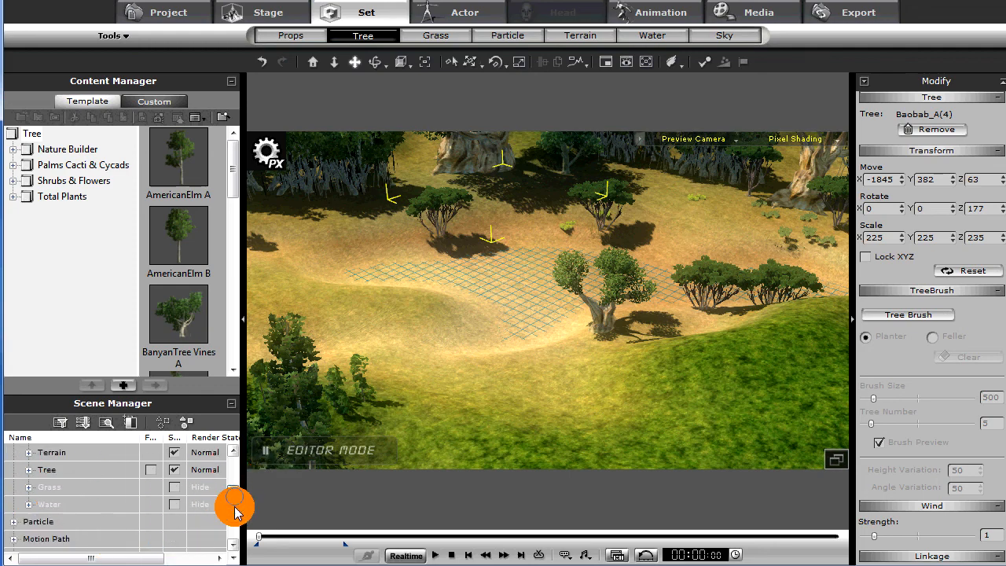
pyautogui.click(173, 504)
pyautogui.moveTo(554, 383); pyautogui.dragTo(542, 419)
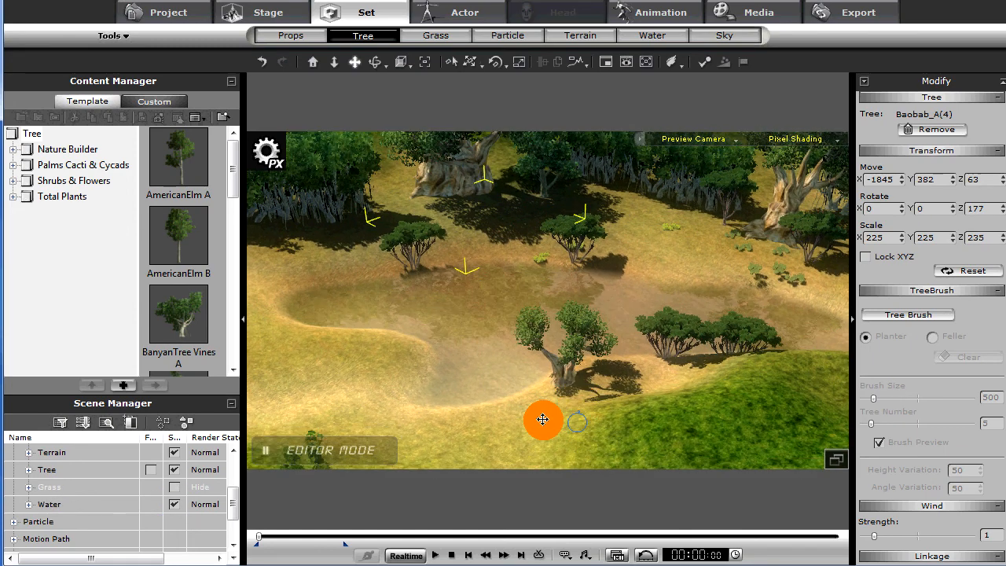
# - Select the Water object in the Water group and raise its height to 104
pyautogui.click(29, 503)
pyautogui.click(63, 521)
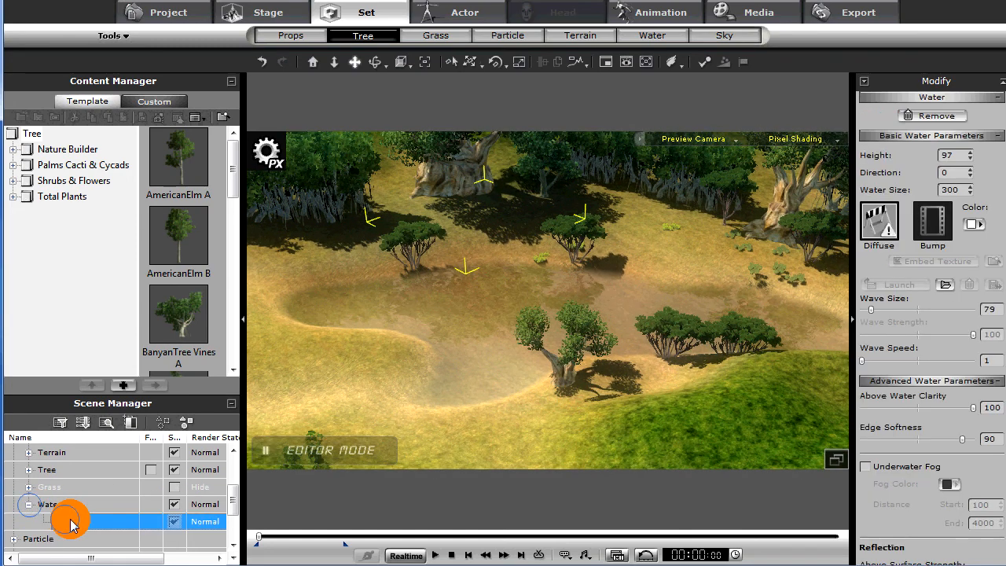
pyautogui.moveTo(595, 348); pyautogui.dragTo(546, 369)
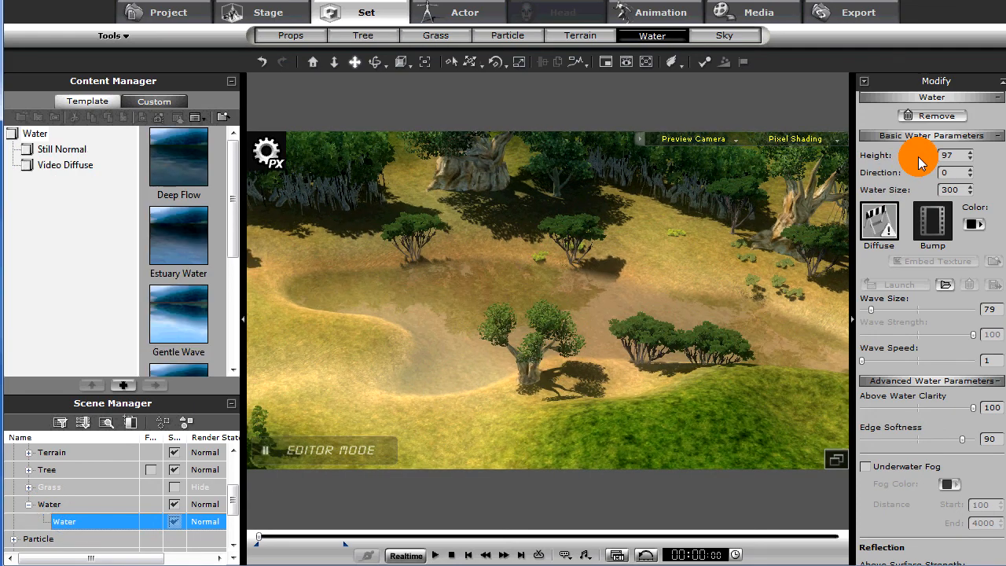
pyautogui.moveTo(972, 157); pyautogui.dragTo(969, 157)
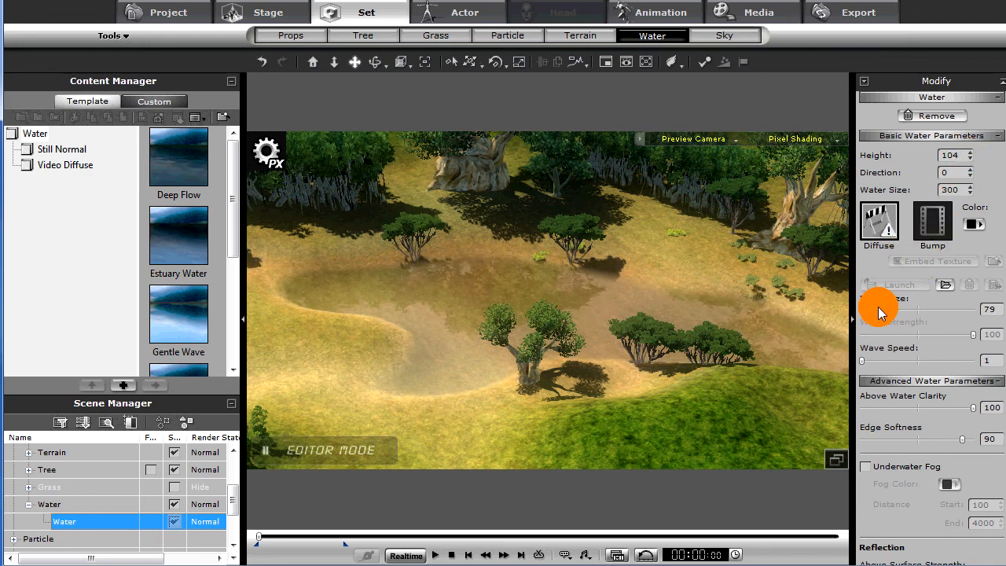
# - Select the water's bump texture, set the wave size to 177, and play the scene to preview the waves
pyautogui.click(931, 234)
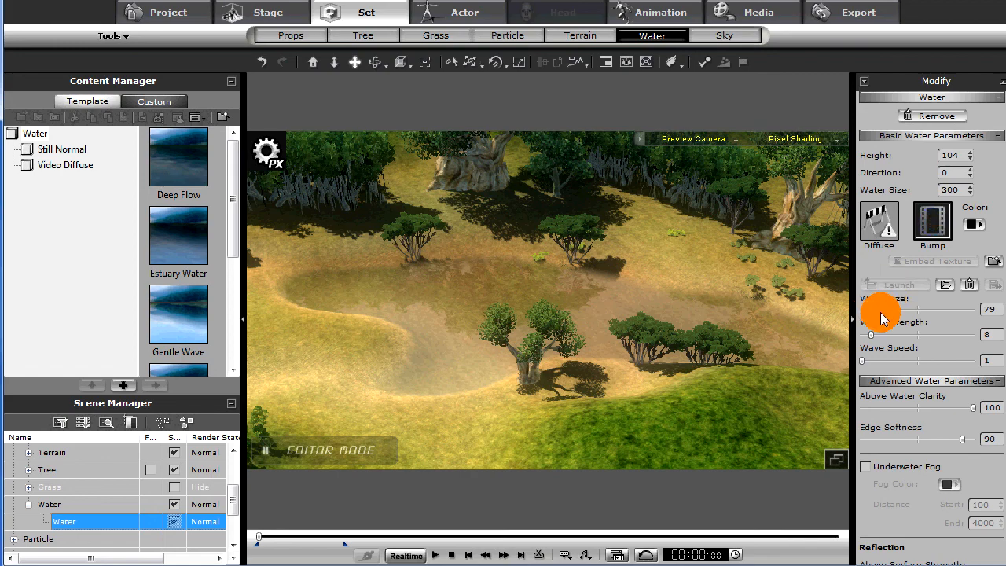
pyautogui.moveTo(550, 326); pyautogui.dragTo(652, 248)
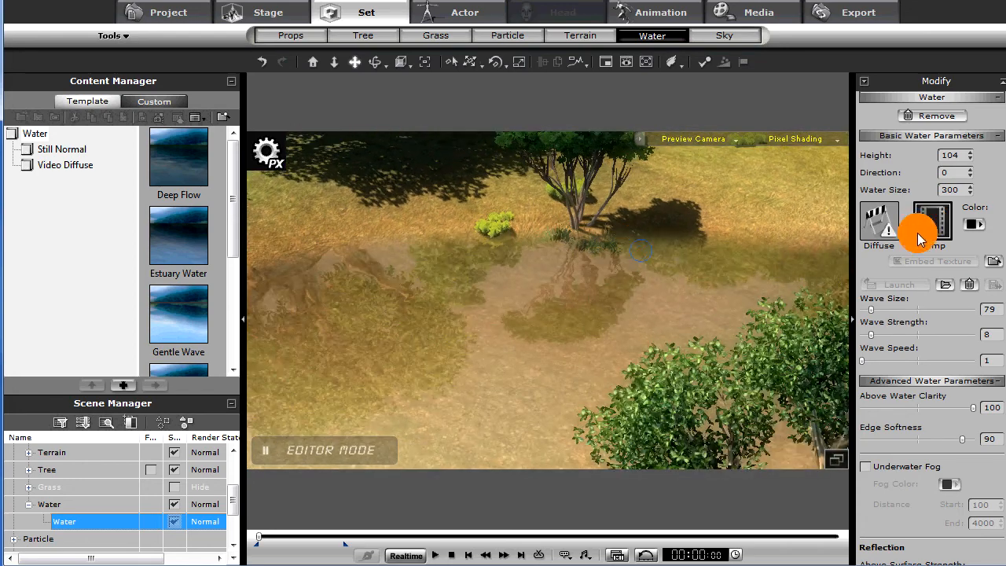
pyautogui.moveTo(877, 315); pyautogui.dragTo(884, 308)
pyautogui.moveTo(769, 316); pyautogui.dragTo(727, 354, button='right')
pyautogui.press('space')
pyautogui.moveTo(622, 359); pyautogui.dragTo(686, 310, button='right')
pyautogui.press('space')
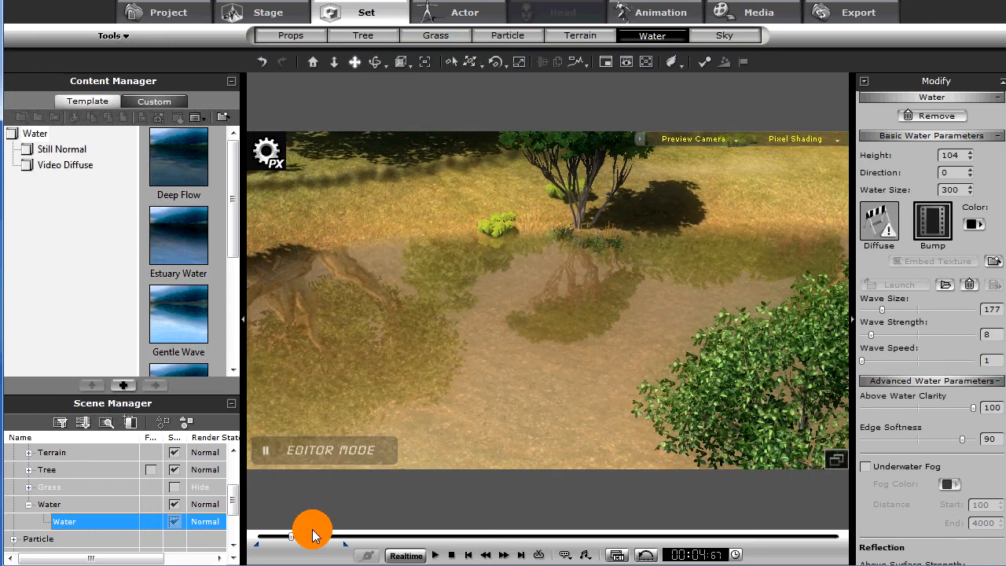
# - Collapse the Water group in the scene list
pyautogui.scroll(-1, 232, 501)
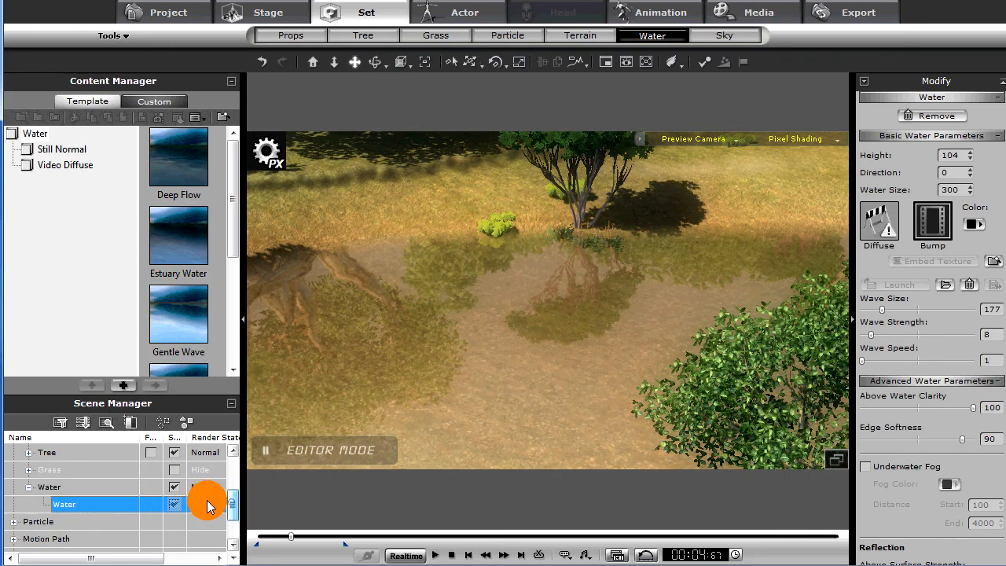
pyautogui.click(30, 487)
pyautogui.click(462, 388)
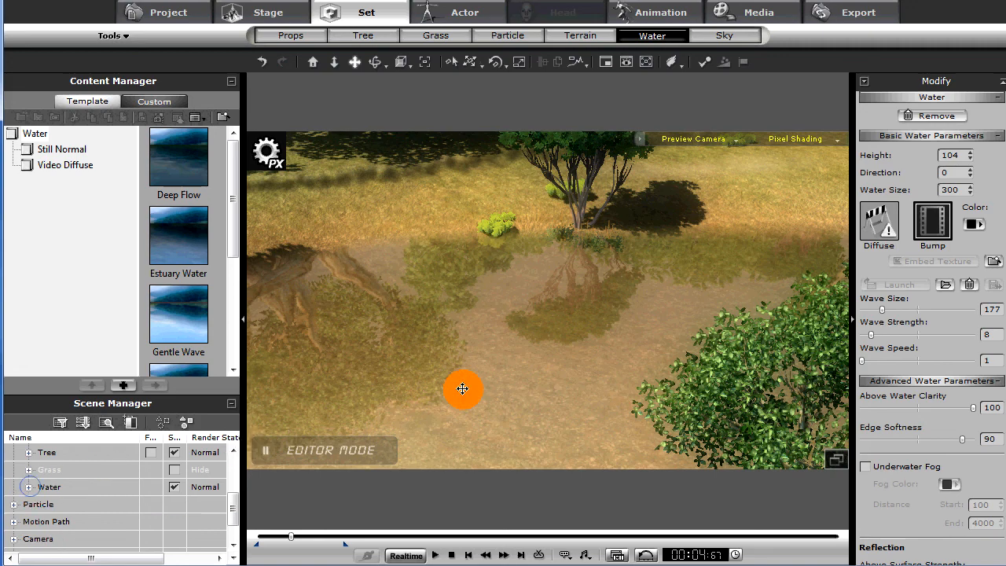
# - Toggle the grass on and off to compare the forest clearing with and without ground cover
pyautogui.moveTo(737, 340)
pyautogui.mouseDown()
pyautogui.moveTo(683, 364)
pyautogui.moveTo(700, 388)
pyautogui.moveTo(631, 388)
pyautogui.moveTo(673, 389)
pyautogui.moveTo(590, 372)
pyautogui.moveTo(721, 364)
pyautogui.moveTo(642, 372)
pyautogui.moveTo(707, 391)
pyautogui.moveTo(651, 374)
pyautogui.moveTo(404, 419)
pyautogui.mouseUp()
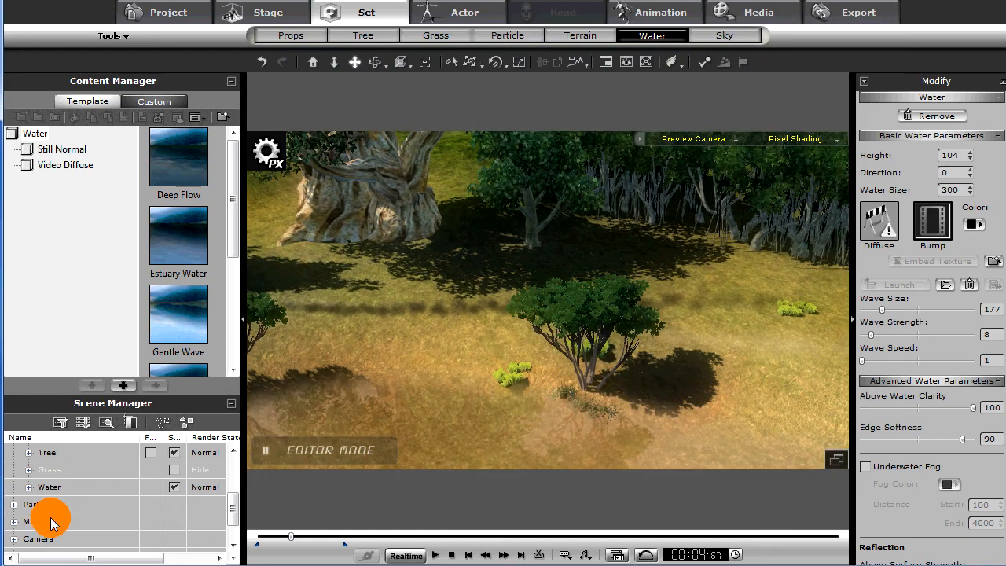
pyautogui.moveTo(445, 393)
pyautogui.mouseDown()
pyautogui.moveTo(337, 406)
pyautogui.moveTo(471, 402)
pyautogui.moveTo(459, 391)
pyautogui.moveTo(474, 404)
pyautogui.moveTo(486, 397)
pyautogui.moveTo(489, 324)
pyautogui.moveTo(524, 364)
pyautogui.moveTo(490, 378)
pyautogui.moveTo(577, 369)
pyautogui.moveTo(655, 379)
pyautogui.moveTo(510, 372)
pyautogui.moveTo(454, 344)
pyautogui.moveTo(384, 332)
pyautogui.moveTo(545, 333)
pyautogui.moveTo(706, 365)
pyautogui.moveTo(440, 353)
pyautogui.moveTo(658, 368)
pyautogui.moveTo(463, 370)
pyautogui.moveTo(543, 370)
pyautogui.moveTo(496, 366)
pyautogui.moveTo(539, 406)
pyautogui.moveTo(499, 384)
pyautogui.moveTo(332, 461)
pyautogui.moveTo(183, 495)
pyautogui.mouseUp()
pyautogui.click(174, 470)
pyautogui.click(172, 471)
pyautogui.click(169, 471)
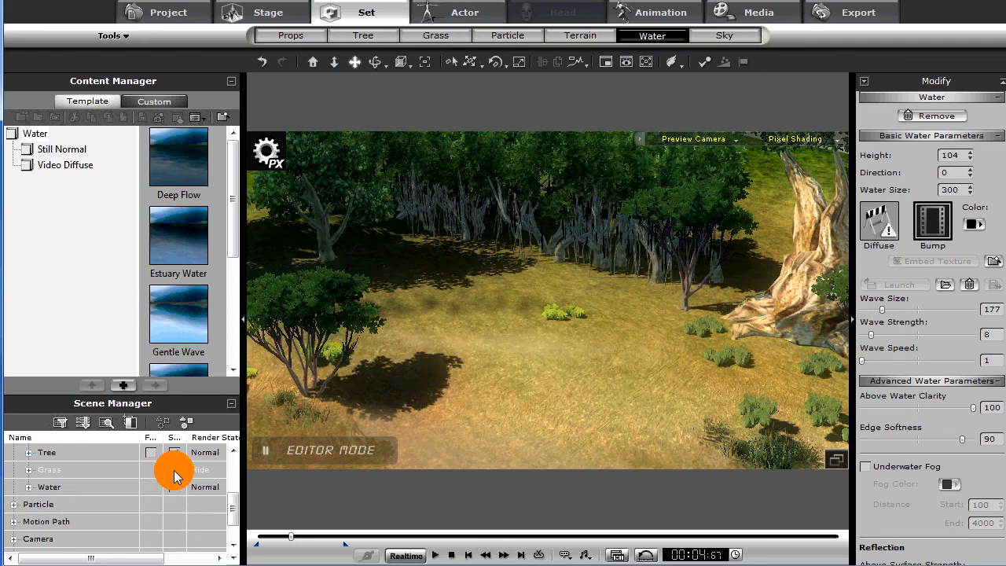
pyautogui.click(174, 471)
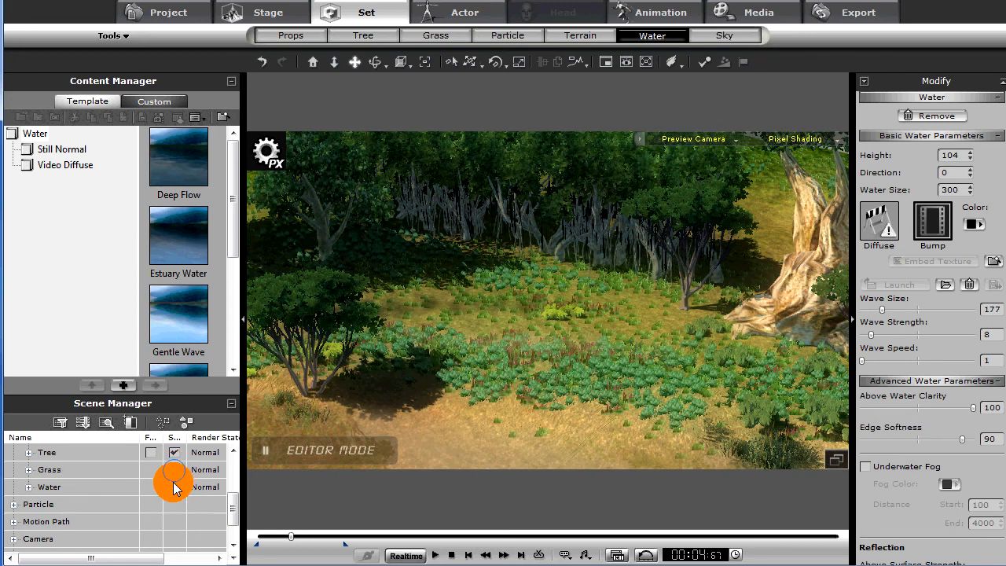
pyautogui.click(174, 471)
# - Hide the water and all trees, leaving only the bare terrain in view
pyautogui.click(174, 487)
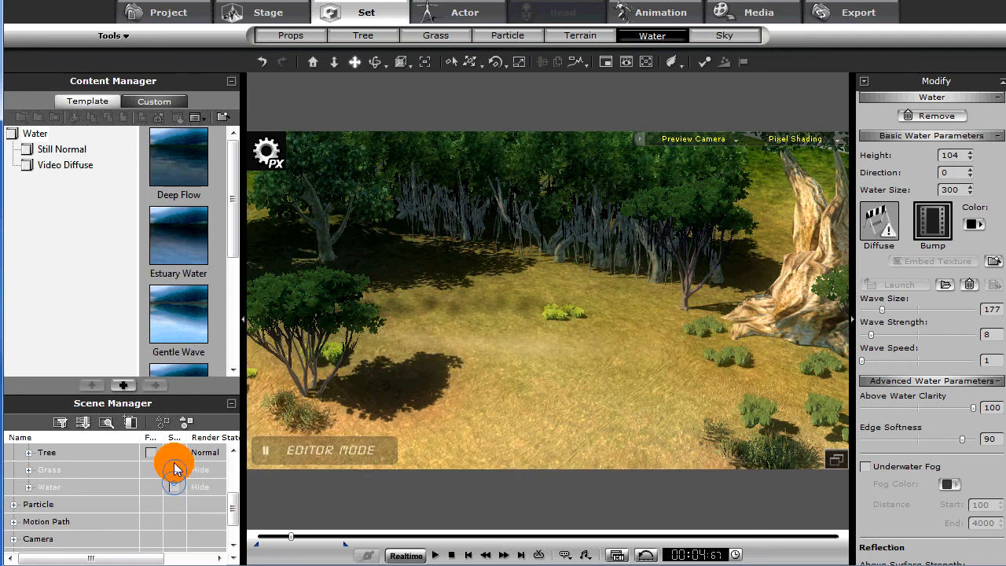
pyautogui.click(174, 455)
pyautogui.moveTo(415, 303); pyautogui.dragTo(421, 377)
pyautogui.moveTo(424, 370)
pyautogui.mouseDown(button='right')
pyautogui.moveTo(426, 307)
pyautogui.moveTo(353, 290)
pyautogui.mouseUp(button='right')
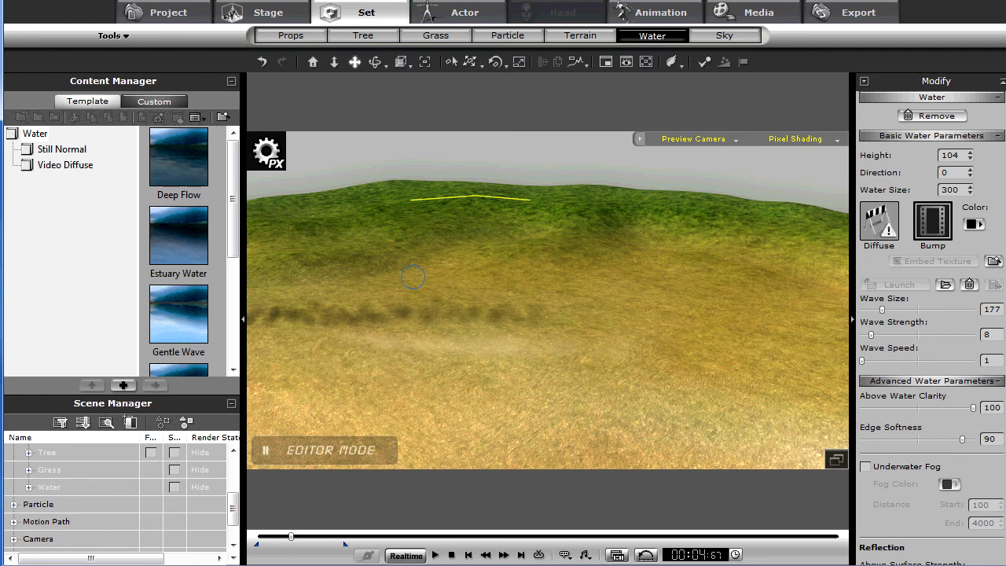
# - Show all objects in the Prop group, including TRUCK PHYSICS and AlienSky 3
pyautogui.moveTo(237, 512); pyautogui.dragTo(237, 472)
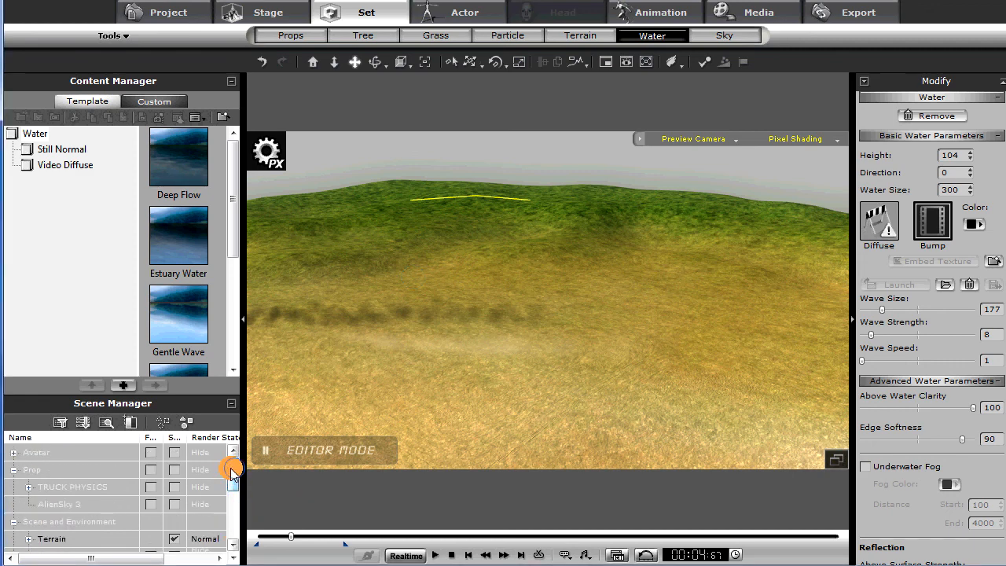
pyautogui.click(174, 469)
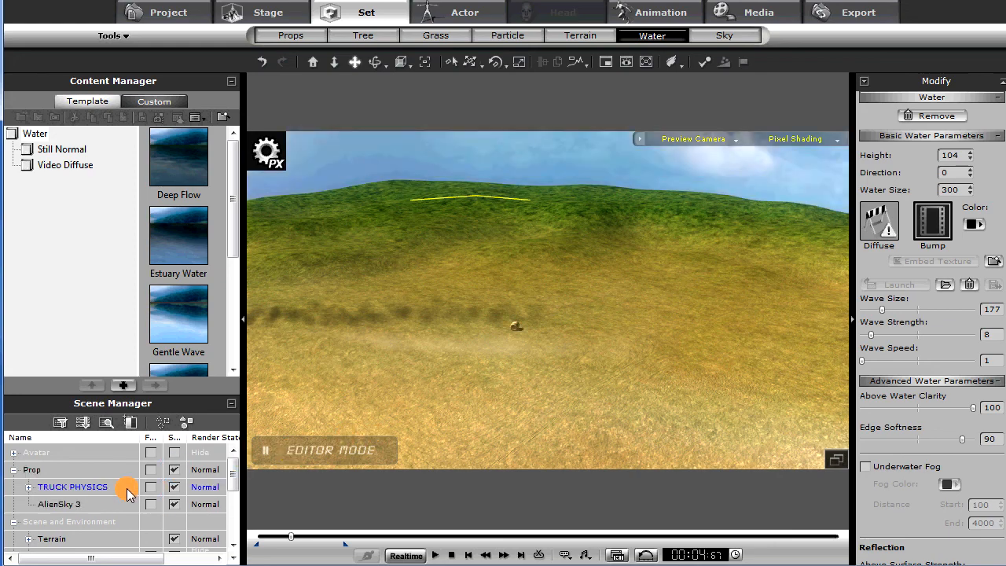
# - Return the animation to its first frame and bring the truck into close view
pyautogui.moveTo(580, 336); pyautogui.dragTo(384, 375, button='right')
pyautogui.moveTo(424, 377); pyautogui.dragTo(568, 297)
pyautogui.moveTo(568, 297); pyautogui.dragTo(450, 452, button='right')
pyautogui.click(451, 556)
pyautogui.moveTo(519, 425); pyautogui.dragTo(656, 339, button='right')
pyautogui.moveTo(656, 339); pyautogui.dragTo(474, 378)
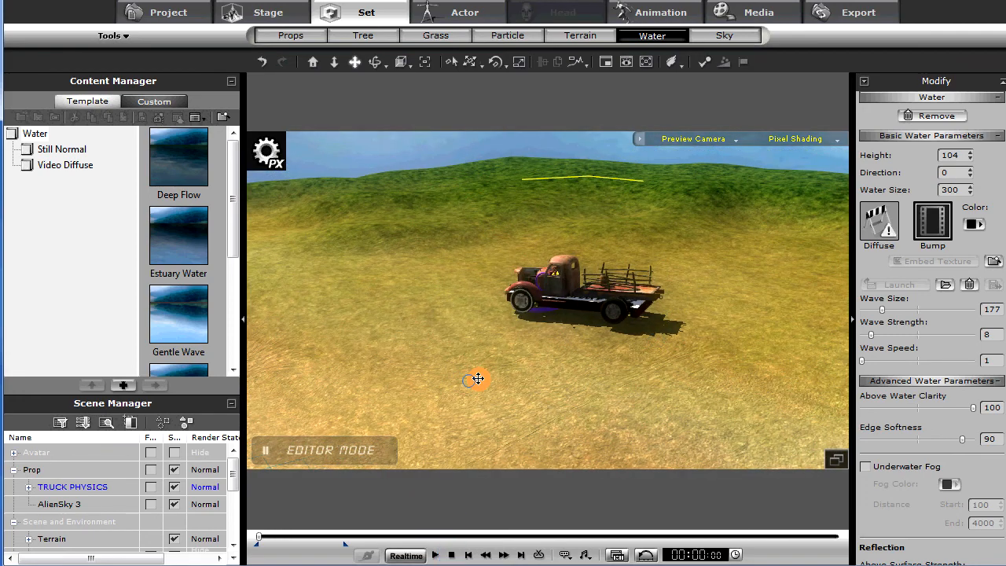
pyautogui.scroll(8, 476, 378)
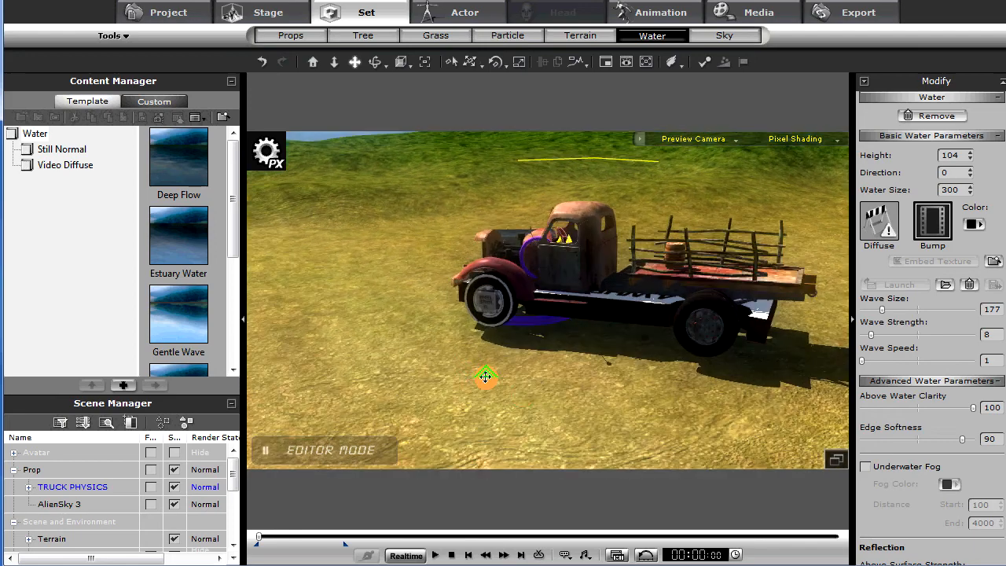
# - Select the truck in the viewport from an elevated front-side view
pyautogui.moveTo(527, 394); pyautogui.dragTo(543, 354, button='right')
pyautogui.moveTo(543, 355); pyautogui.dragTo(521, 446)
pyautogui.moveTo(522, 447); pyautogui.dragTo(553, 427, button='right')
pyautogui.moveTo(536, 392); pyautogui.dragTo(649, 409, button='right')
pyautogui.click(496, 343)
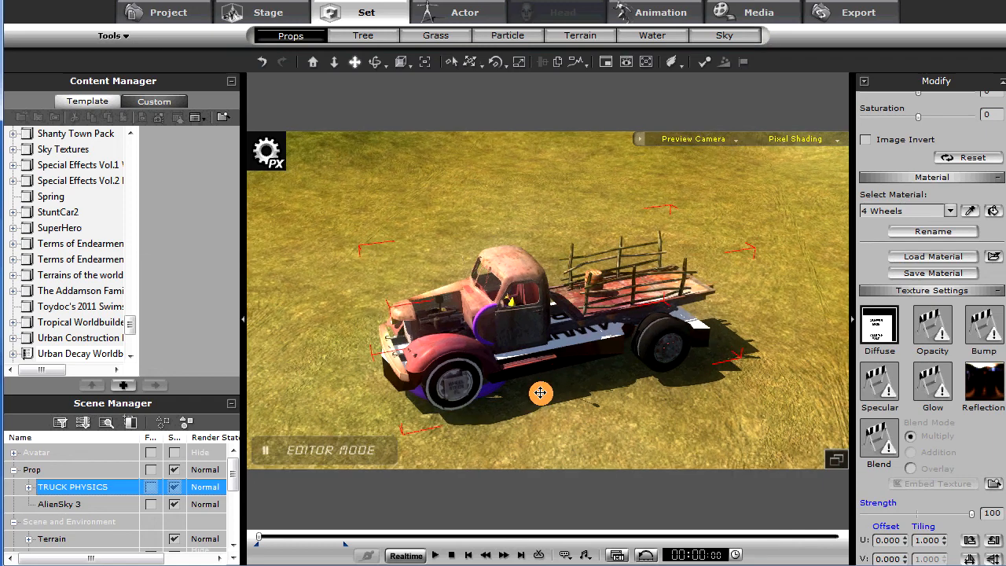
# - Preview the truck's physics animation briefly and return to the first frame
pyautogui.press('space')
pyautogui.press('space')
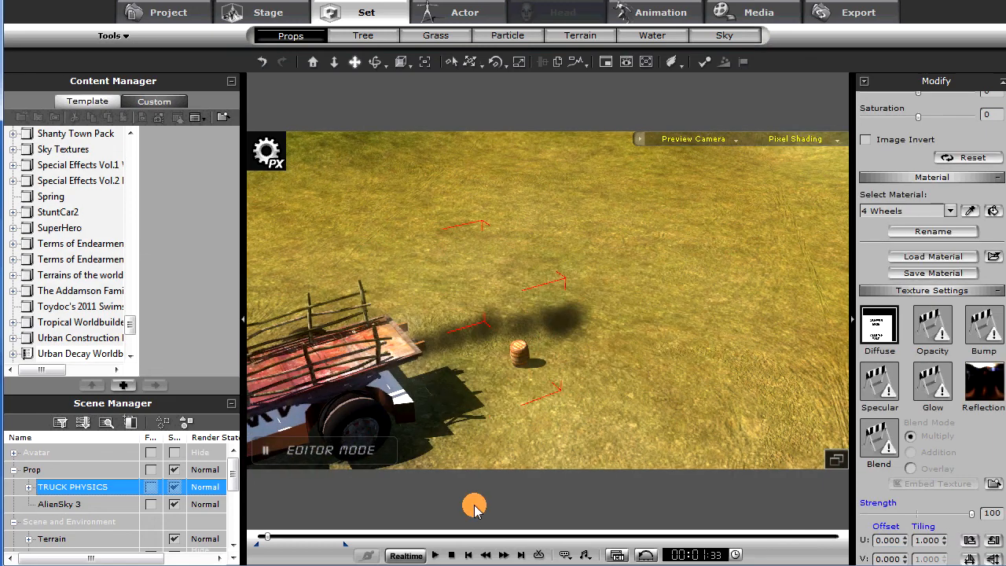
pyautogui.click(452, 555)
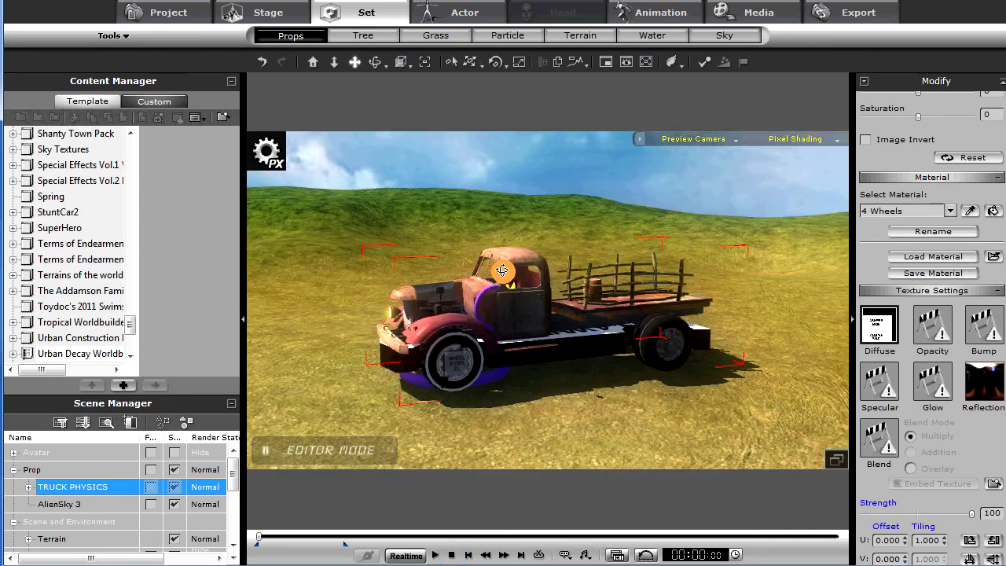
# - Examine the parked truck from the front, the side and behind
pyautogui.moveTo(499, 300); pyautogui.dragTo(448, 407, button='middle')
pyautogui.moveTo(505, 294); pyautogui.dragTo(472, 396, button='middle')
pyautogui.moveTo(508, 347); pyautogui.dragTo(466, 380, button='middle')
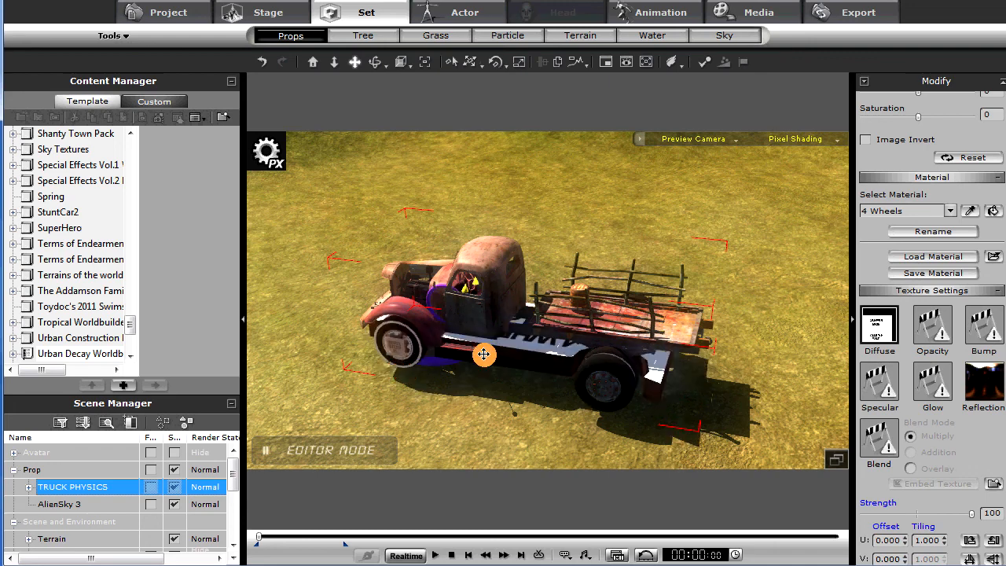
pyautogui.moveTo(546, 351); pyautogui.dragTo(426, 316, button='middle')
pyautogui.moveTo(390, 390); pyautogui.dragTo(486, 400, button='middle')
pyautogui.scroll(-5, 514, 360)
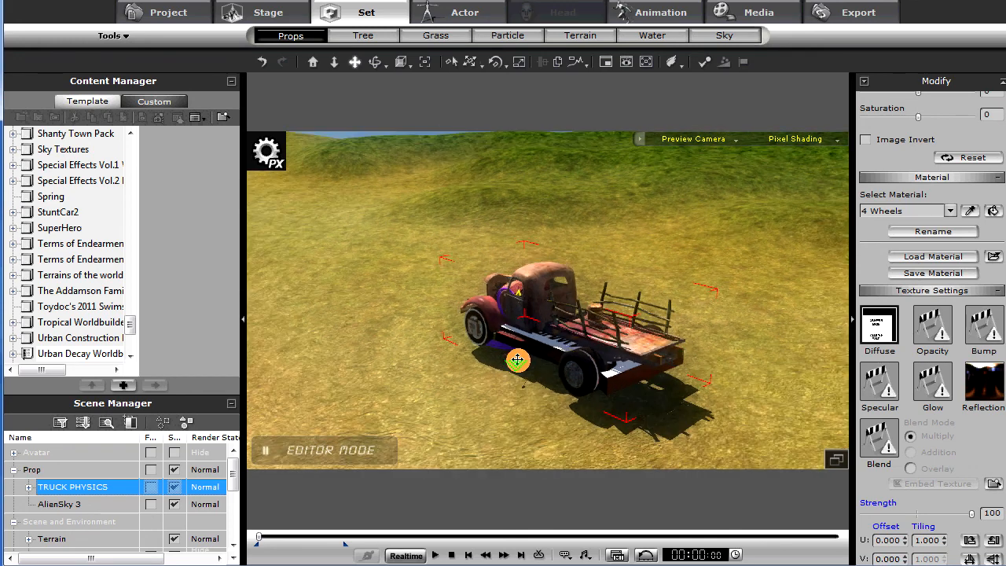
pyautogui.moveTo(514, 357); pyautogui.dragTo(422, 287, button='middle')
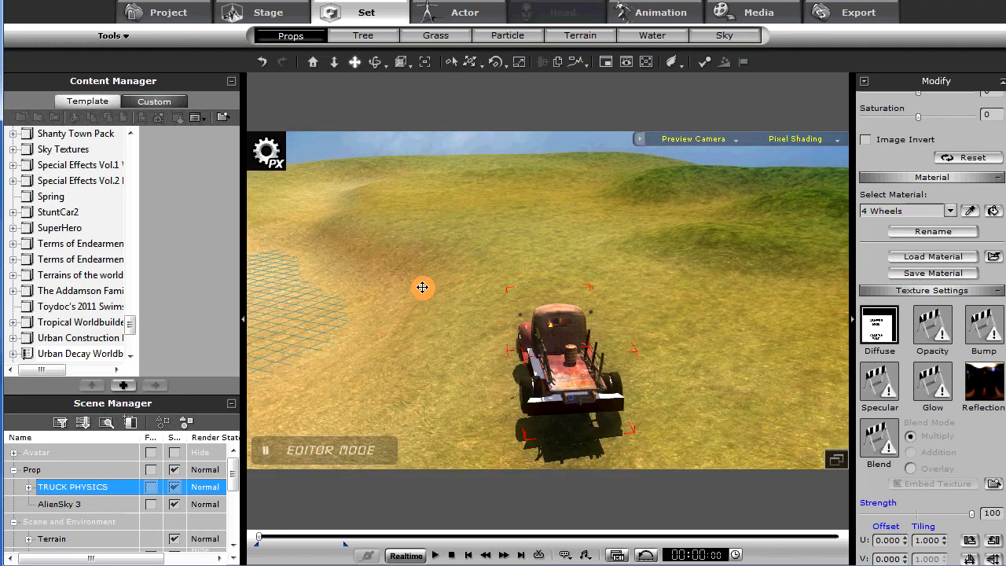
# - Open the Px Toolbox and test-drive the truck forward, steering it in both directions until playback is stopped
pyautogui.click(269, 153)
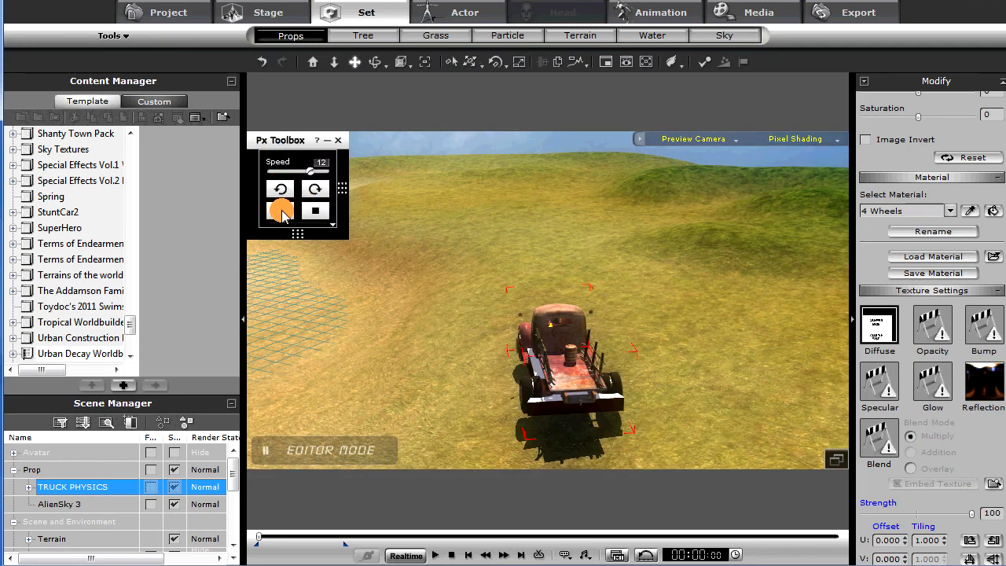
pyautogui.click(280, 211)
pyautogui.click(315, 189)
pyautogui.click(281, 188)
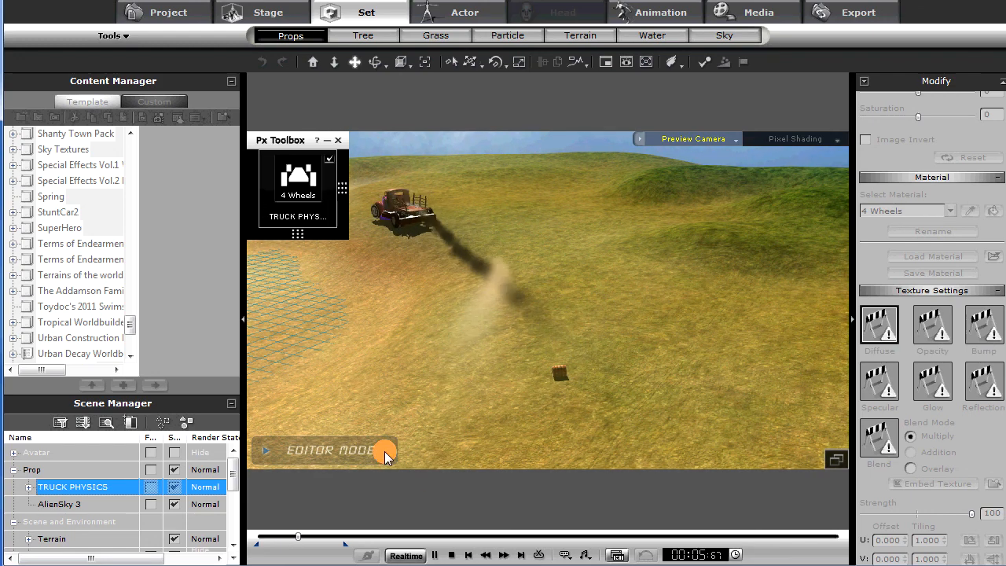
pyautogui.click(327, 189)
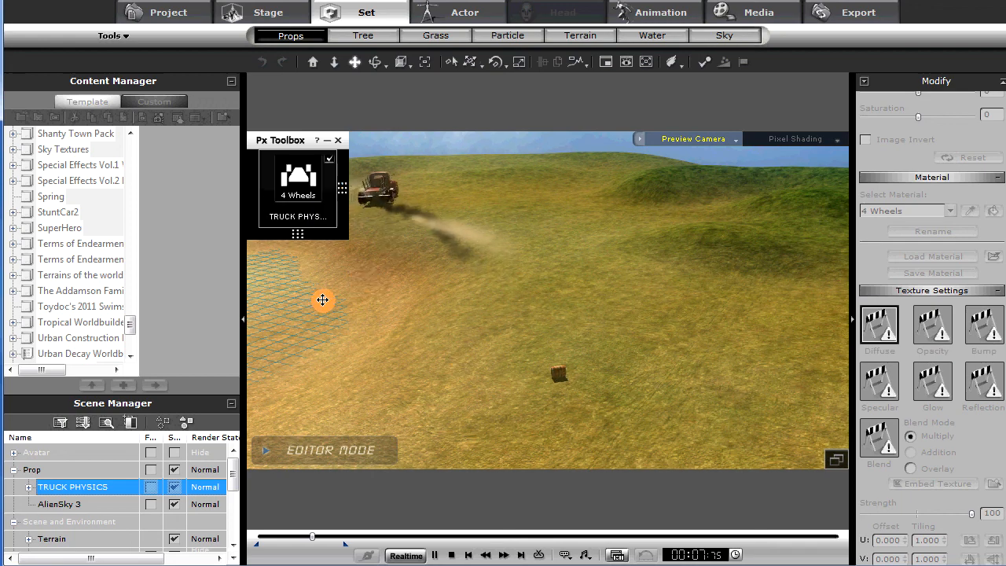
pyautogui.moveTo(311, 208)
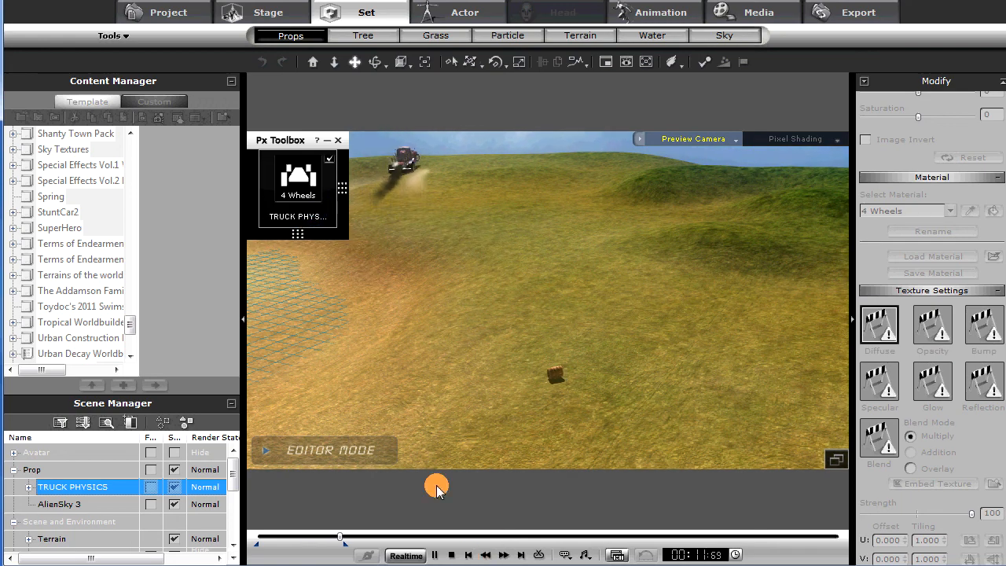
pyautogui.click(451, 555)
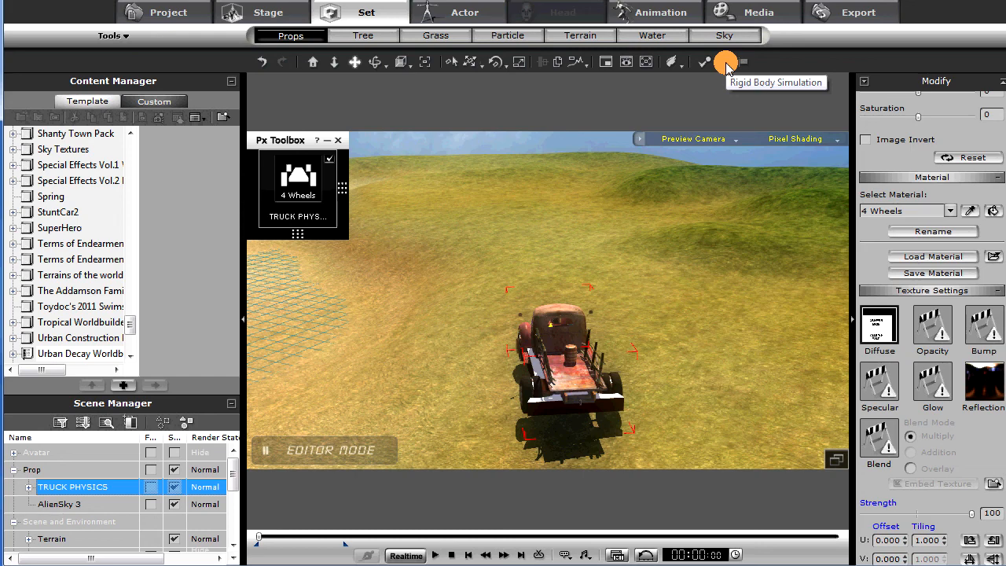
# - Turn on Rigid Body Simulation and set the truck's speed to 6 in the Px Toolbox
pyautogui.click(723, 66)
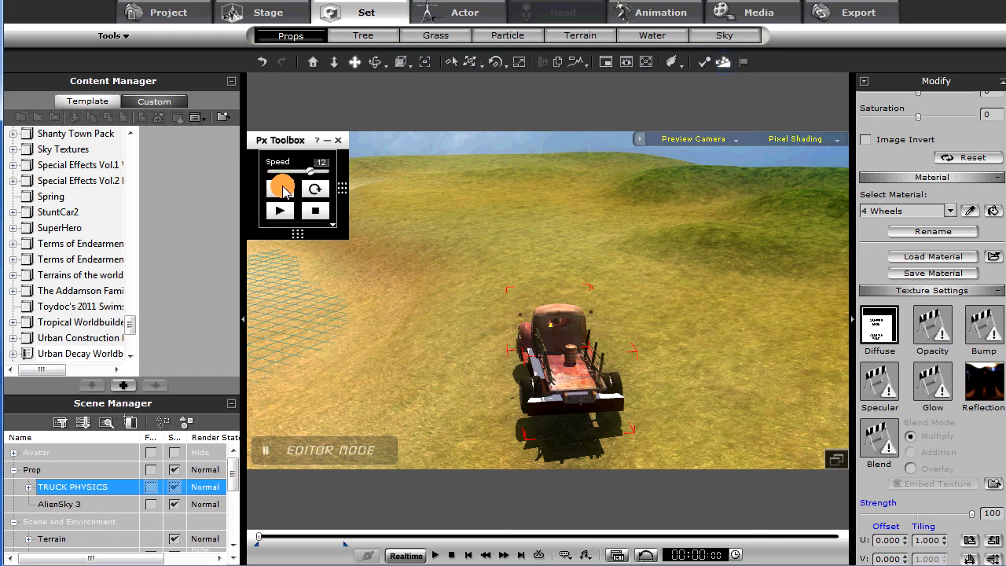
pyautogui.click(280, 213)
pyautogui.moveTo(434, 251); pyautogui.dragTo(518, 293)
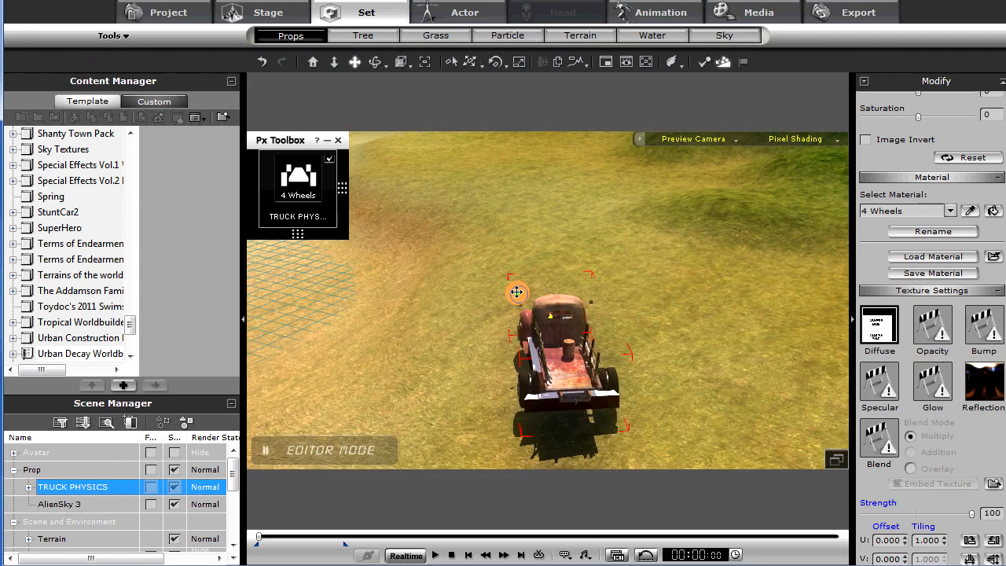
pyautogui.click(324, 206)
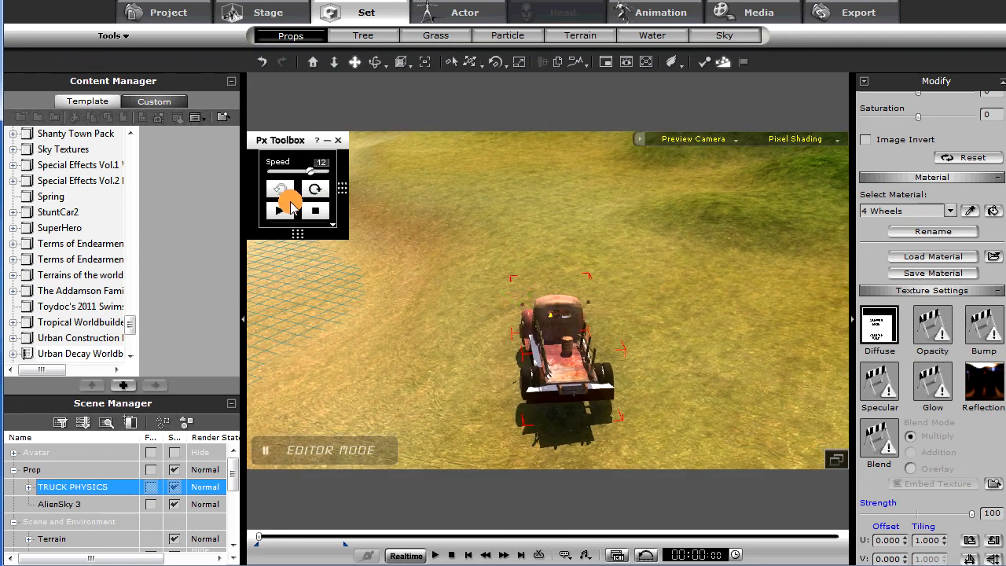
pyautogui.moveTo(308, 168); pyautogui.dragTo(303, 168)
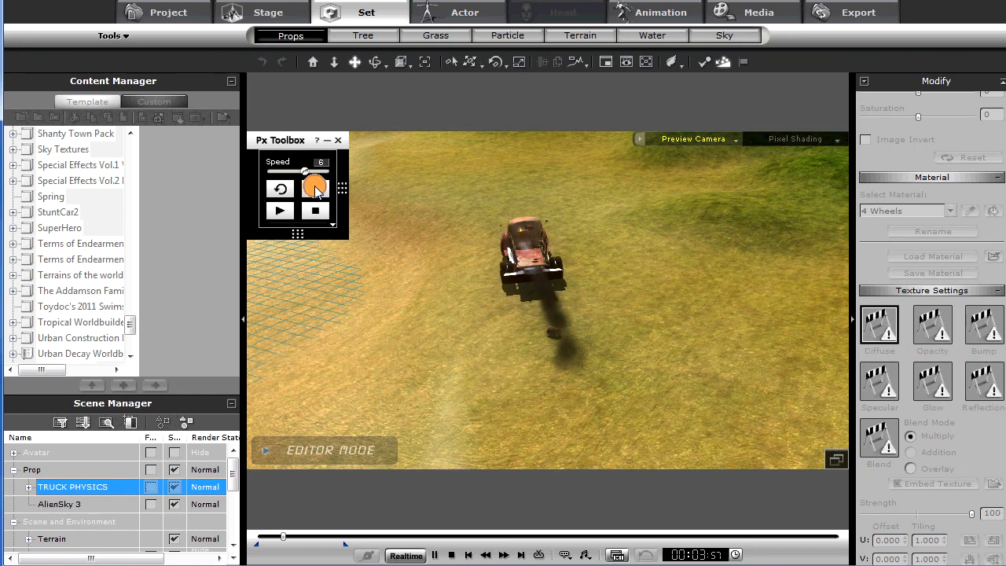
# - Steer the truck alternately in both directions during playback, follow it across the terrain, and reset to the first frame
pyautogui.click(279, 193)
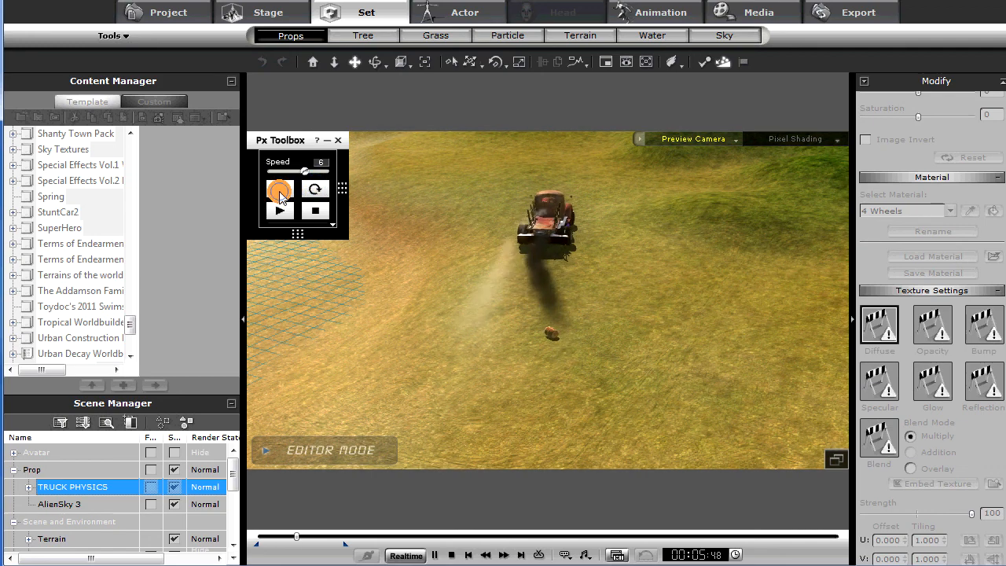
pyautogui.click(320, 191)
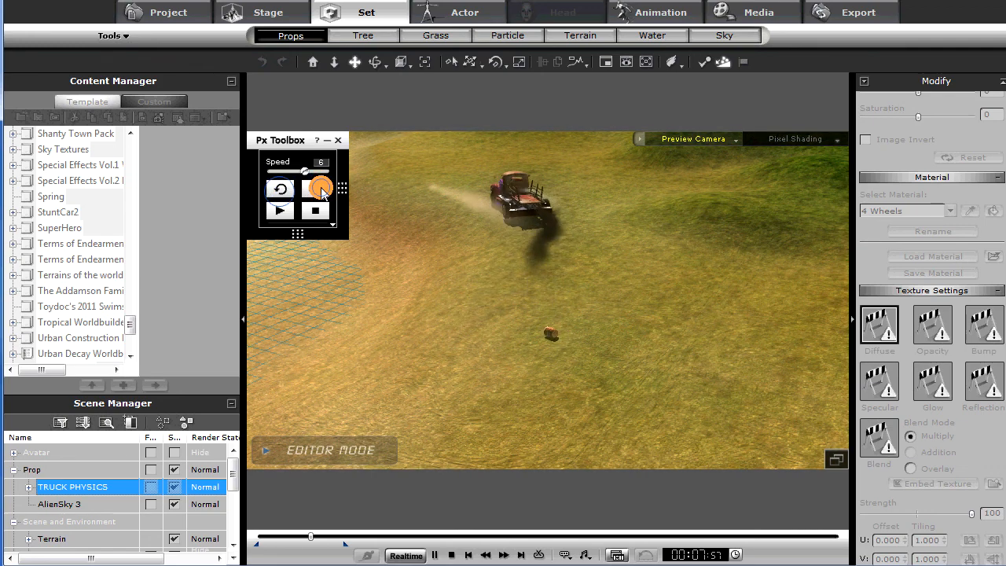
pyautogui.click(281, 189)
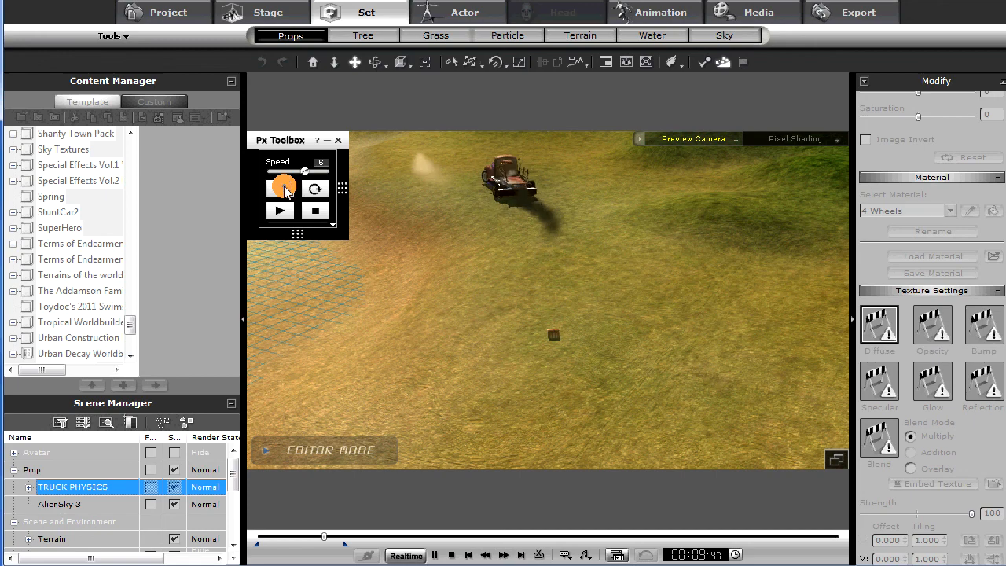
pyautogui.moveTo(595, 277); pyautogui.dragTo(526, 353, button='right')
pyautogui.moveTo(525, 354); pyautogui.dragTo(720, 377)
pyautogui.moveTo(721, 377); pyautogui.dragTo(648, 416, button='right')
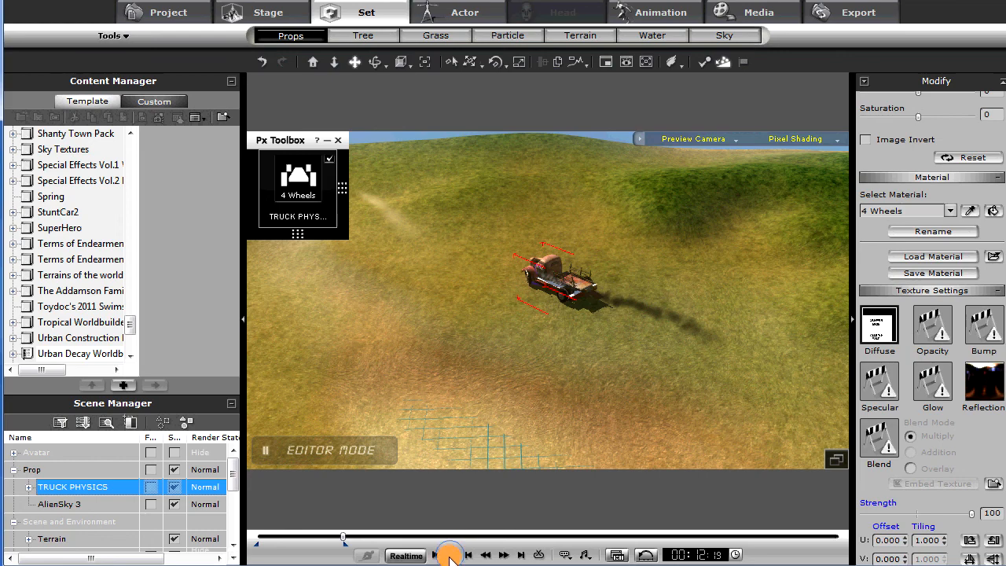
pyautogui.click(451, 555)
# - Replay the truck's drive across the terrain from a wider view and return to the start
pyautogui.moveTo(662, 342); pyautogui.dragTo(648, 139, button='right')
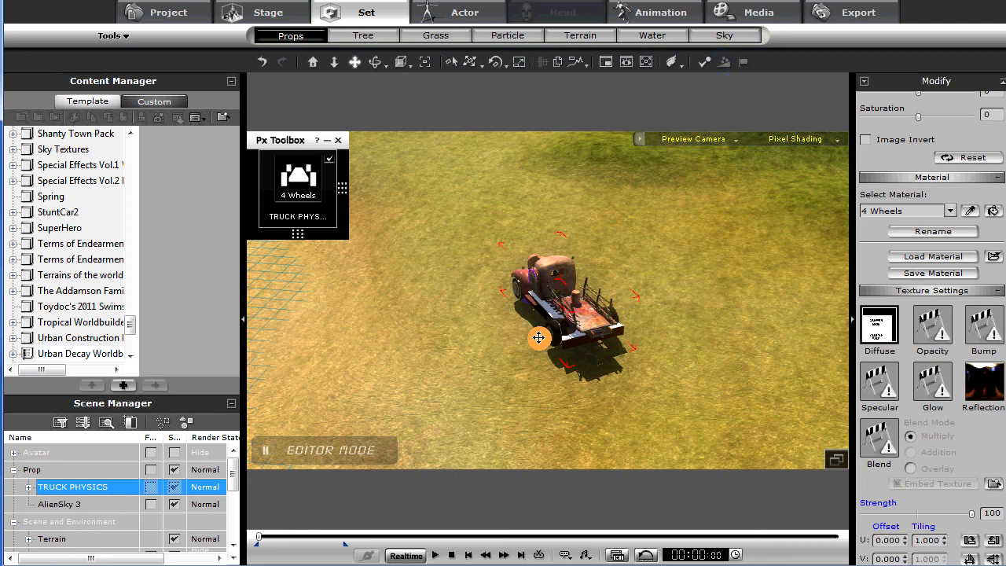
pyautogui.moveTo(518, 328); pyautogui.dragTo(579, 375)
pyautogui.moveTo(579, 374); pyautogui.dragTo(569, 294, button='right')
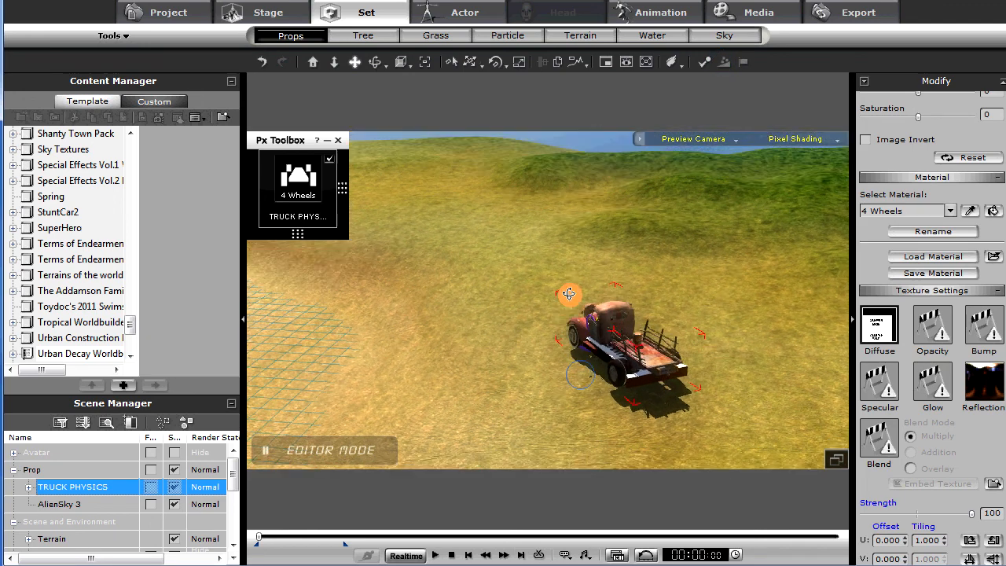
pyautogui.press('space')
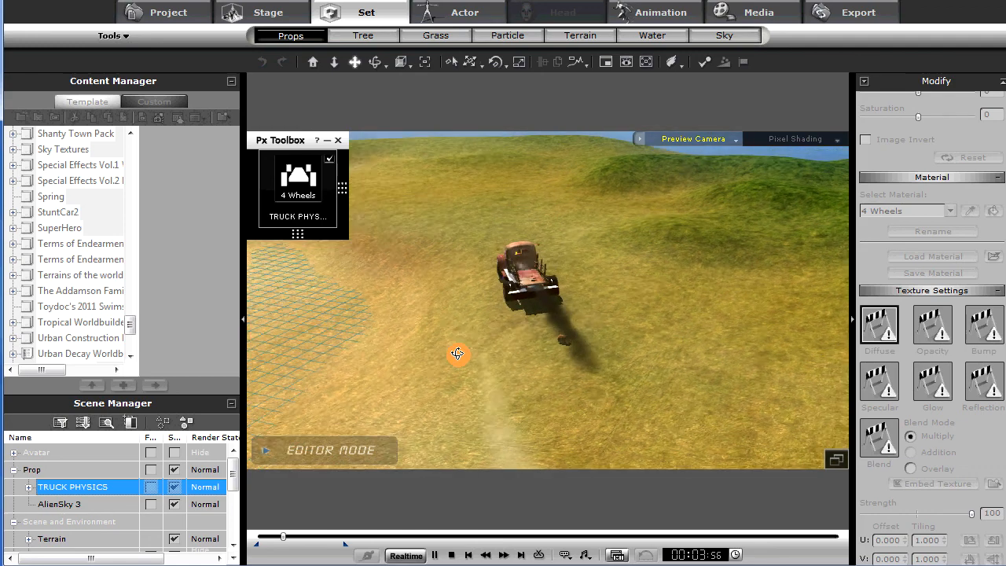
pyautogui.moveTo(556, 354); pyautogui.dragTo(613, 364)
pyautogui.moveTo(581, 364); pyautogui.dragTo(615, 417, button='right')
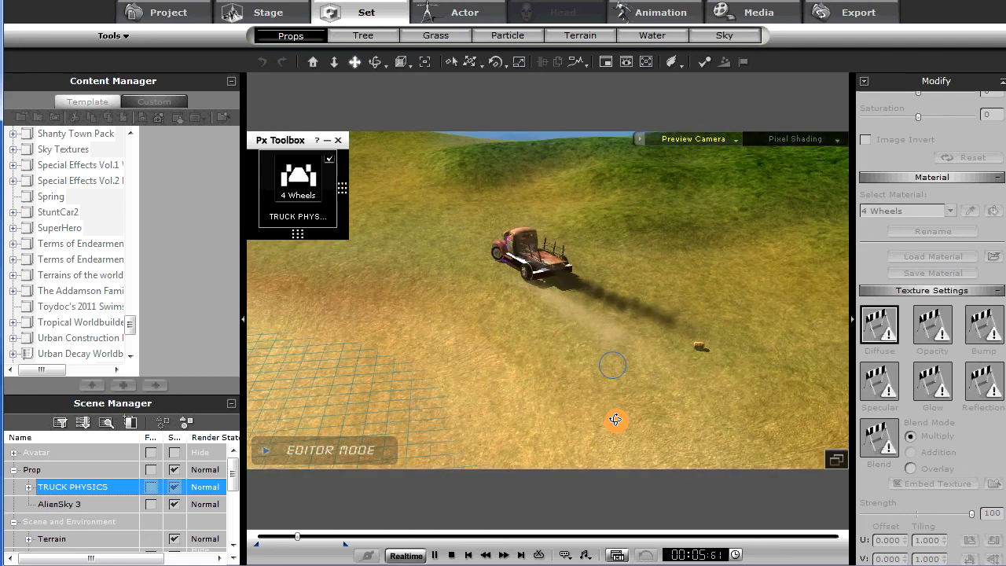
pyautogui.moveTo(502, 287); pyautogui.dragTo(537, 363)
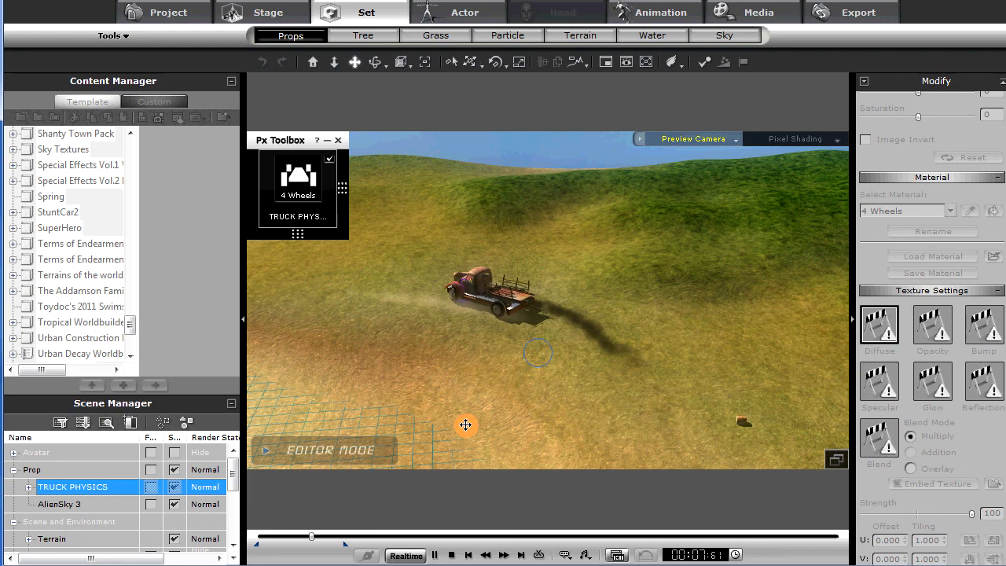
pyautogui.click(450, 556)
pyautogui.press('Home')
# - Expand TRUCK PHYSICS in the scene list and inspect the truck body and wheels from several sides
pyautogui.moveTo(514, 355); pyautogui.dragTo(459, 383)
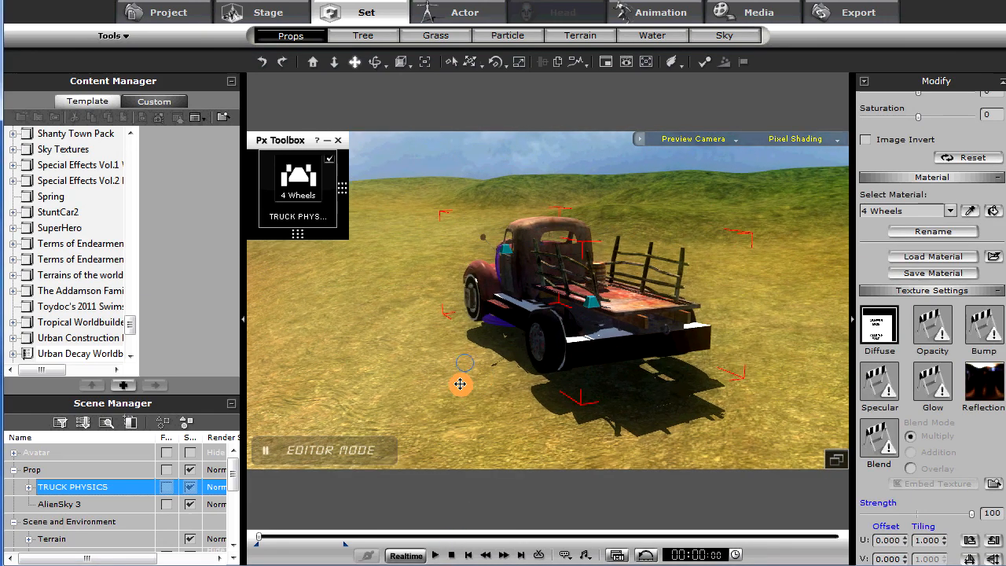
pyautogui.click(29, 488)
pyautogui.moveTo(230, 471); pyautogui.dragTo(230, 466)
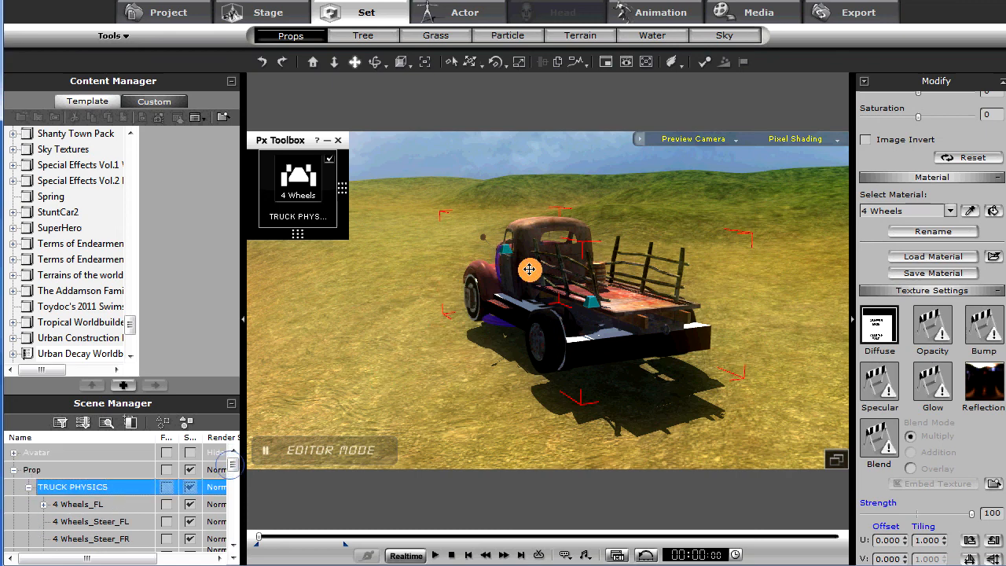
pyautogui.moveTo(492, 318); pyautogui.dragTo(567, 384, button='right')
pyautogui.moveTo(617, 351); pyautogui.dragTo(554, 329, button='right')
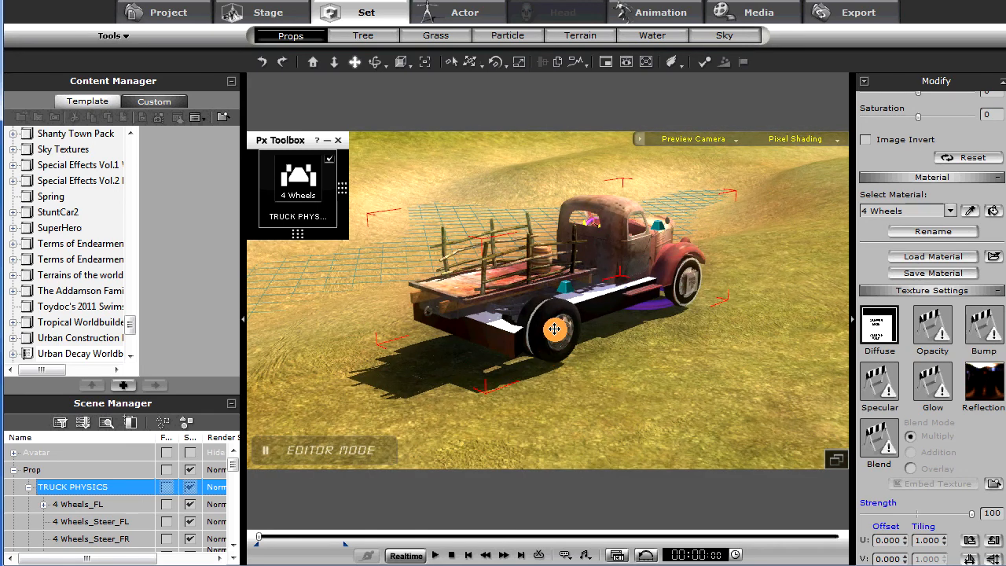
pyautogui.moveTo(663, 378); pyautogui.dragTo(484, 356, button='right')
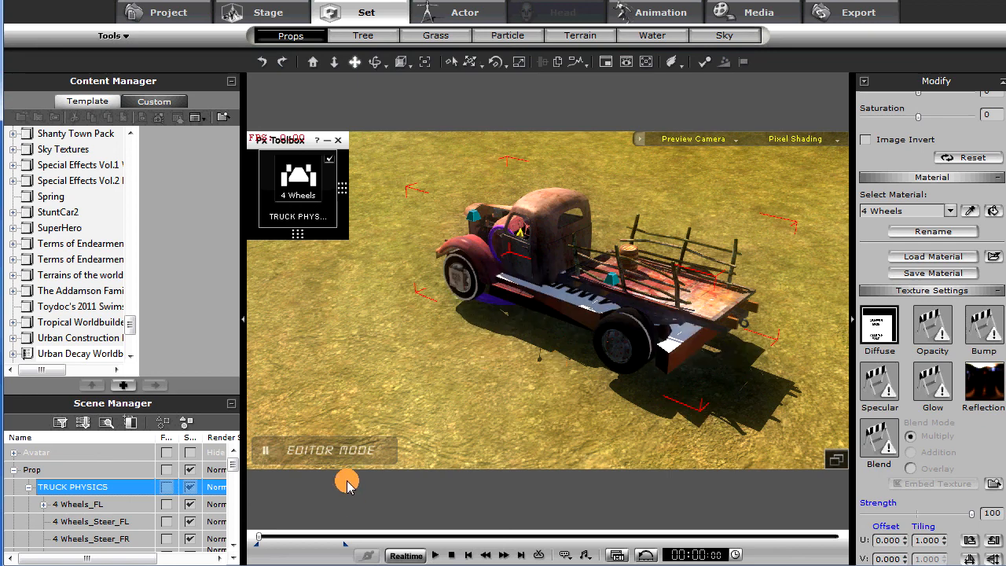
pyautogui.moveTo(353, 157); pyautogui.dragTo(515, 322, button='right')
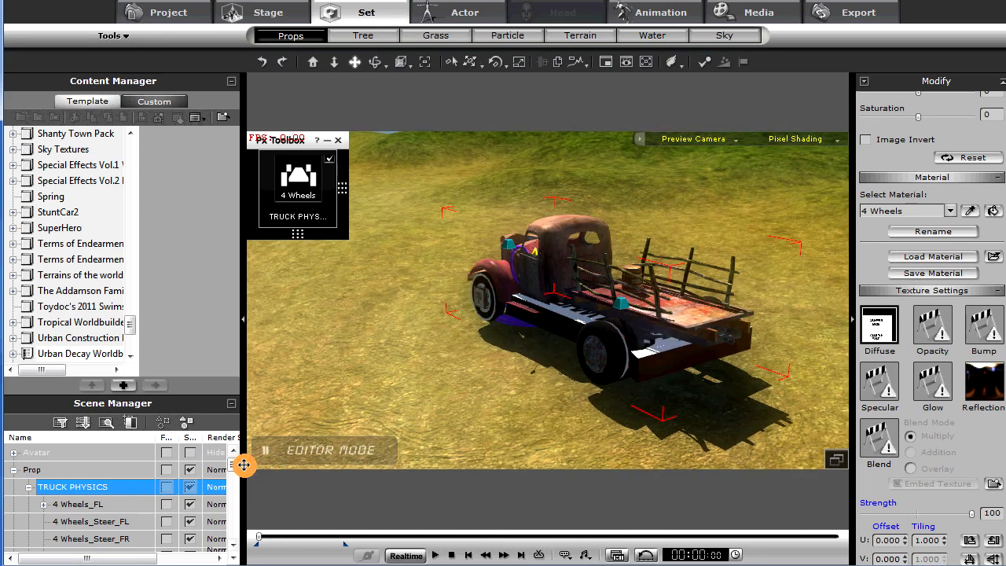
# - Play the truck simulation once more, stop it, and view the truck from the front
pyautogui.press('space')
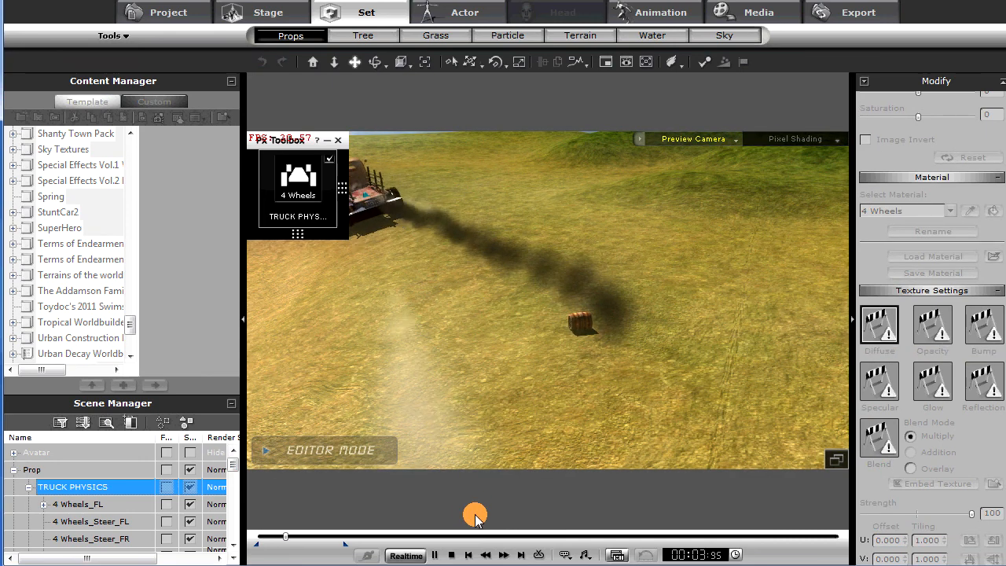
pyautogui.click(451, 555)
pyautogui.moveTo(523, 349); pyautogui.dragTo(685, 359, button='right')
pyautogui.moveTo(581, 344)
pyautogui.mouseDown(button='right')
pyautogui.moveTo(754, 359)
pyautogui.moveTo(689, 356)
pyautogui.moveTo(606, 377)
pyautogui.moveTo(621, 377)
pyautogui.moveTo(592, 398)
pyautogui.moveTo(576, 378)
pyautogui.mouseUp(button='right')
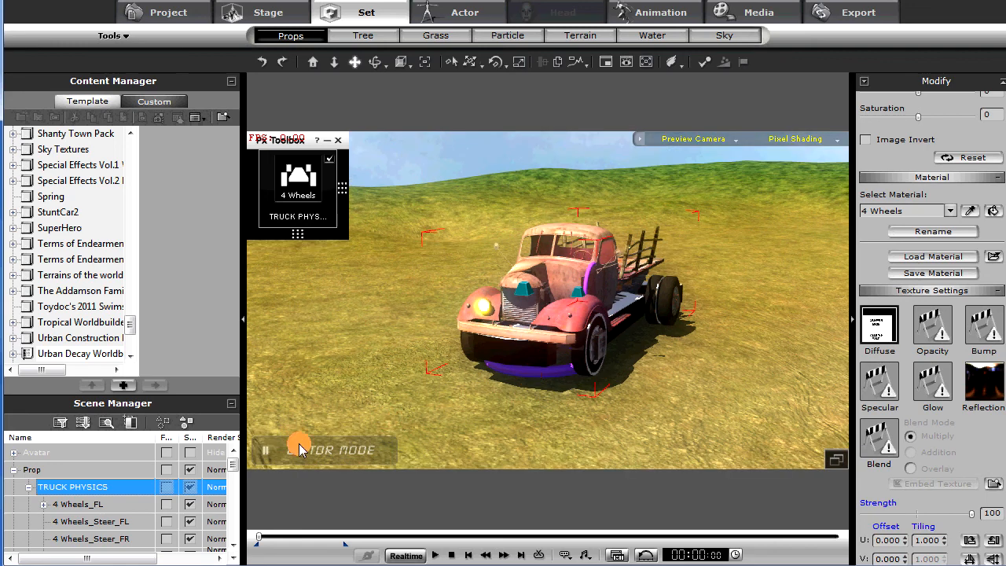
# - Look through the truck's component parts in the scene list, from the engine down to the chassis
pyautogui.moveTo(230, 467); pyautogui.dragTo(230, 497)
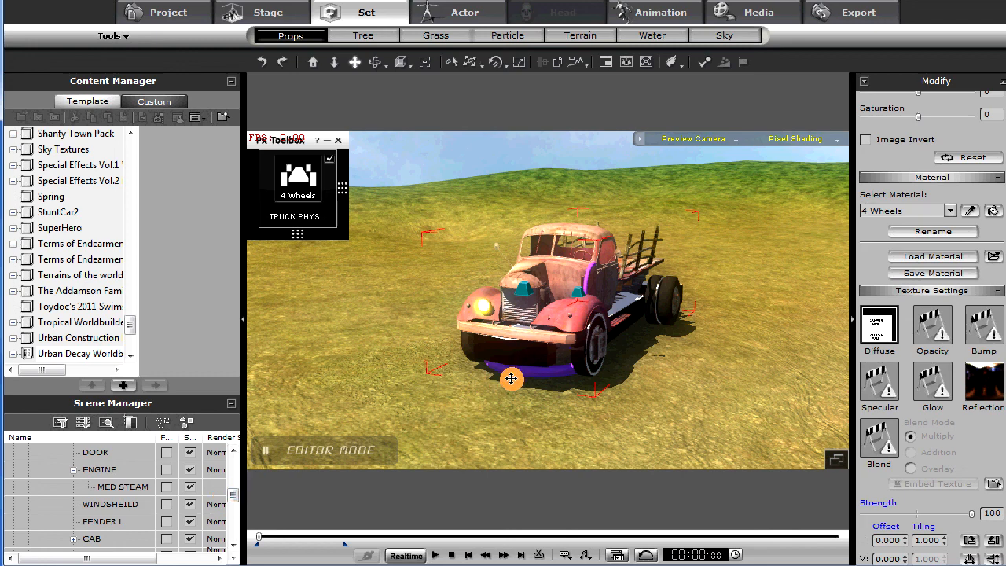
pyautogui.moveTo(234, 501); pyautogui.dragTo(234, 509)
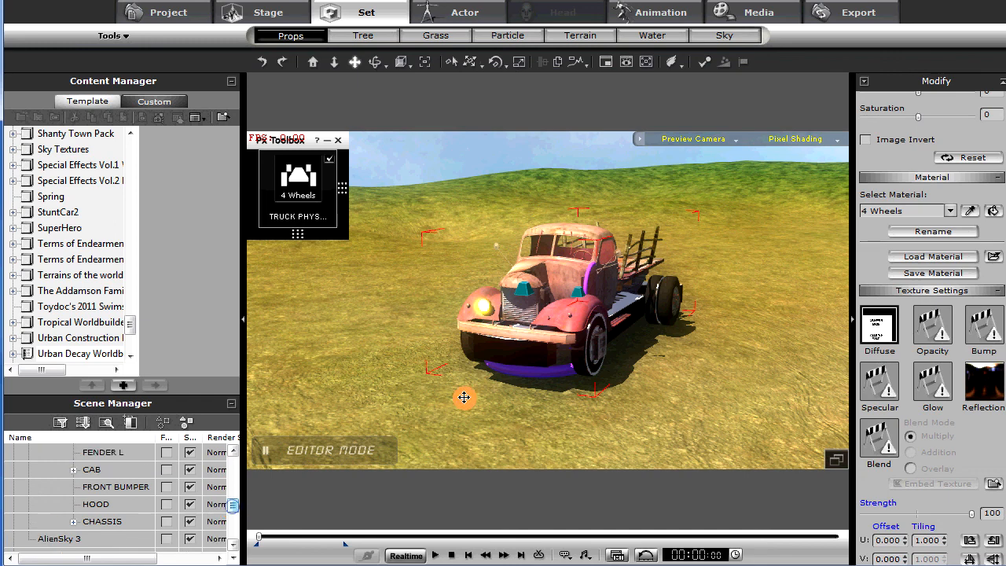
# - Replay the truck's drive from its side, stop it, and view the truck from the rear
pyautogui.moveTo(631, 352); pyautogui.dragTo(508, 359, button='right')
pyautogui.moveTo(507, 359); pyautogui.dragTo(580, 348)
pyautogui.moveTo(579, 348); pyautogui.dragTo(530, 385, button='right')
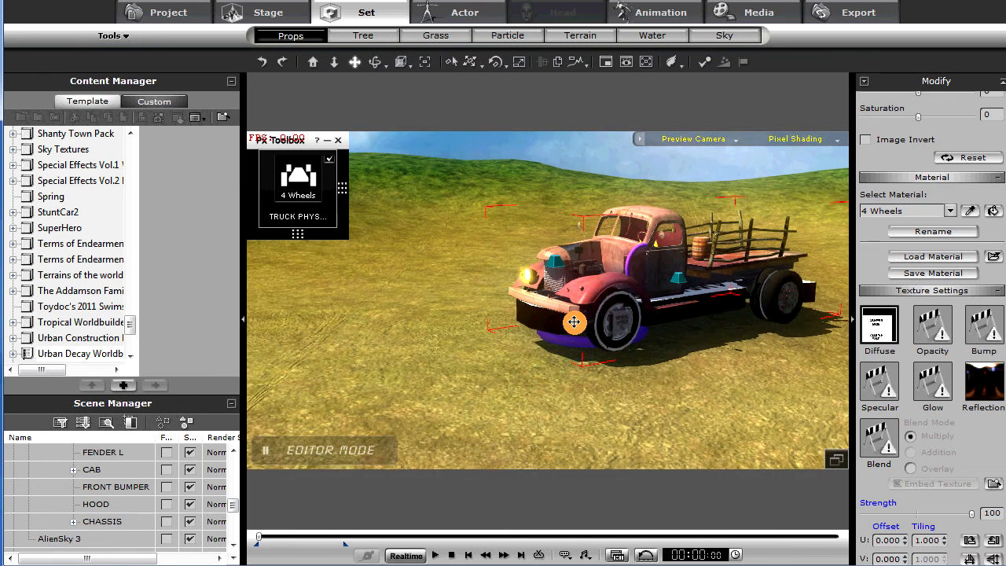
pyautogui.moveTo(616, 354)
pyautogui.mouseDown(button='right')
pyautogui.moveTo(592, 327)
pyautogui.moveTo(515, 330)
pyautogui.moveTo(608, 332)
pyautogui.moveTo(492, 354)
pyautogui.moveTo(590, 360)
pyautogui.moveTo(575, 371)
pyautogui.moveTo(597, 396)
pyautogui.moveTo(616, 352)
pyautogui.mouseUp(button='right')
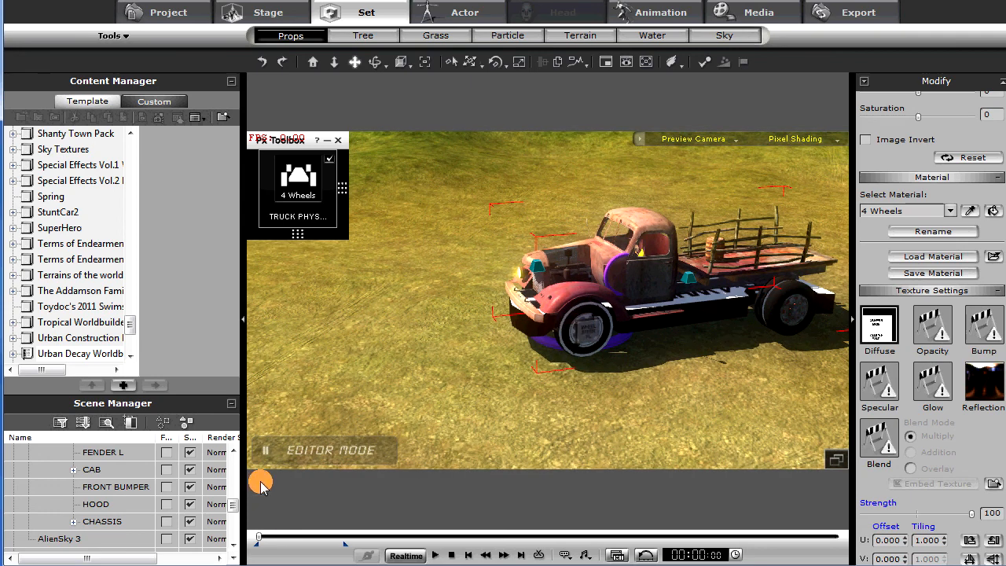
pyautogui.press('space')
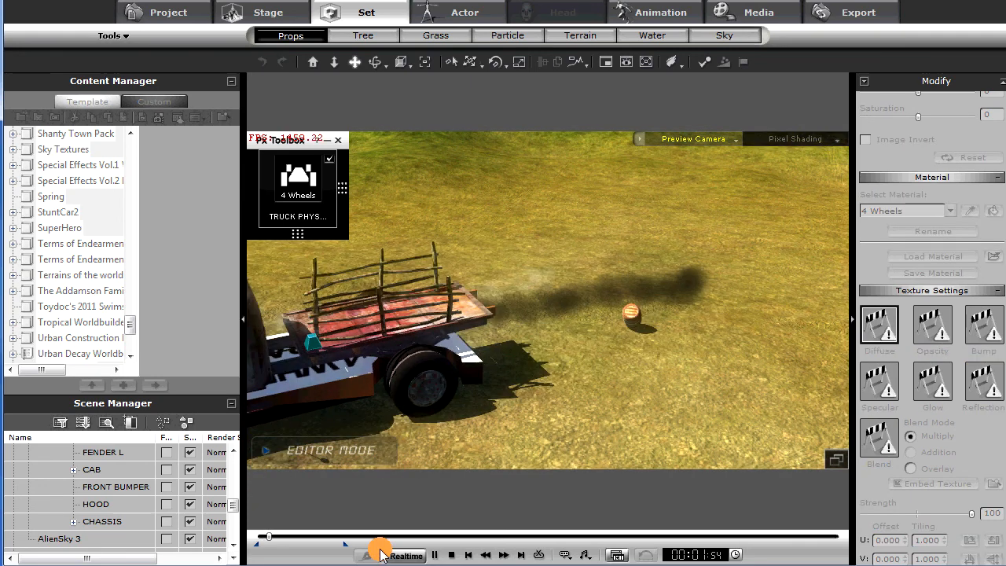
pyautogui.click(450, 555)
pyautogui.moveTo(542, 343); pyautogui.dragTo(308, 315, button='right')
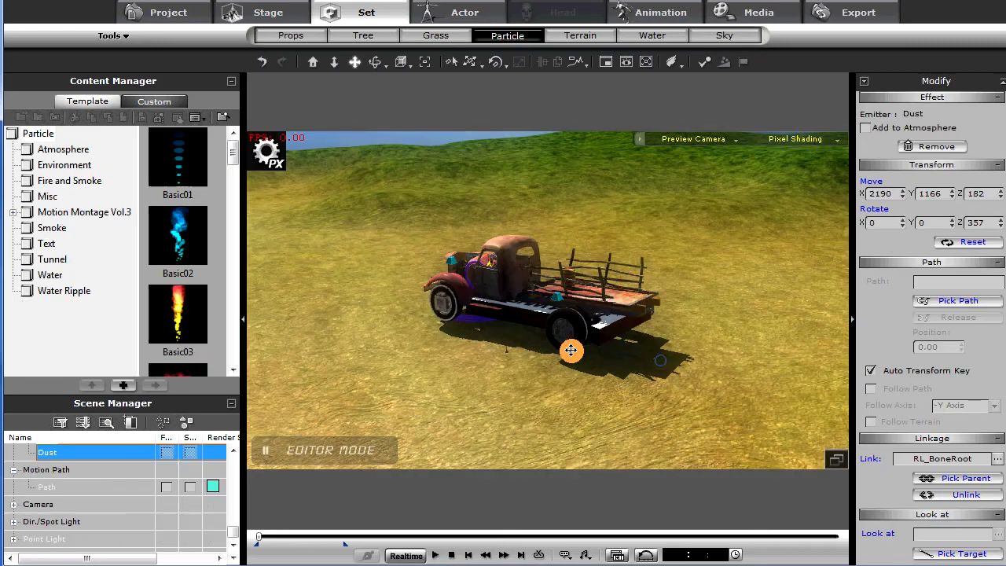
pyautogui.moveTo(569, 348); pyautogui.dragTo(651, 341, button='right')
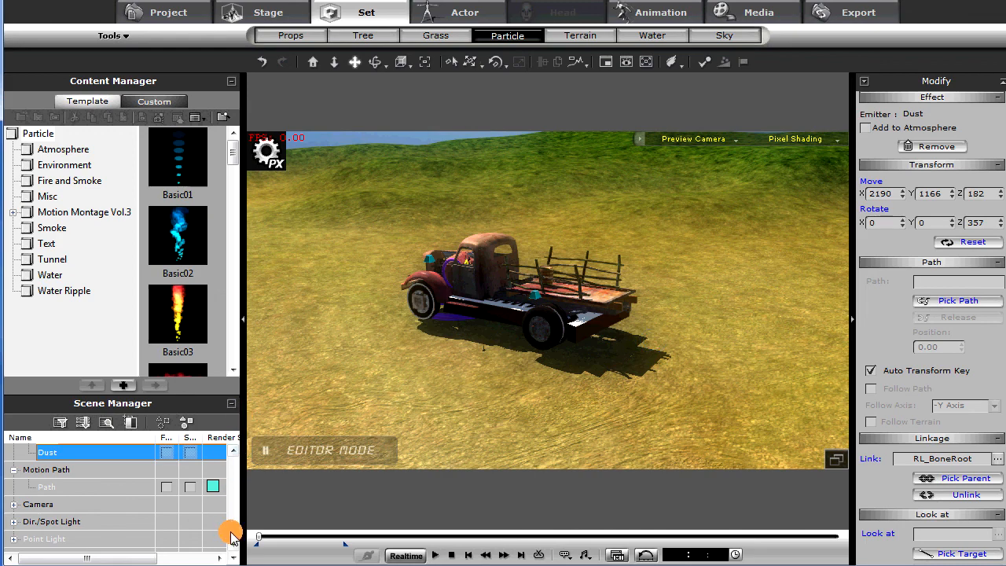
# - Make the JANA 3, HORSE_TARGETS and Cheetah(0) avatars visible in the scene
pyautogui.moveTo(232, 534); pyautogui.dragTo(238, 464)
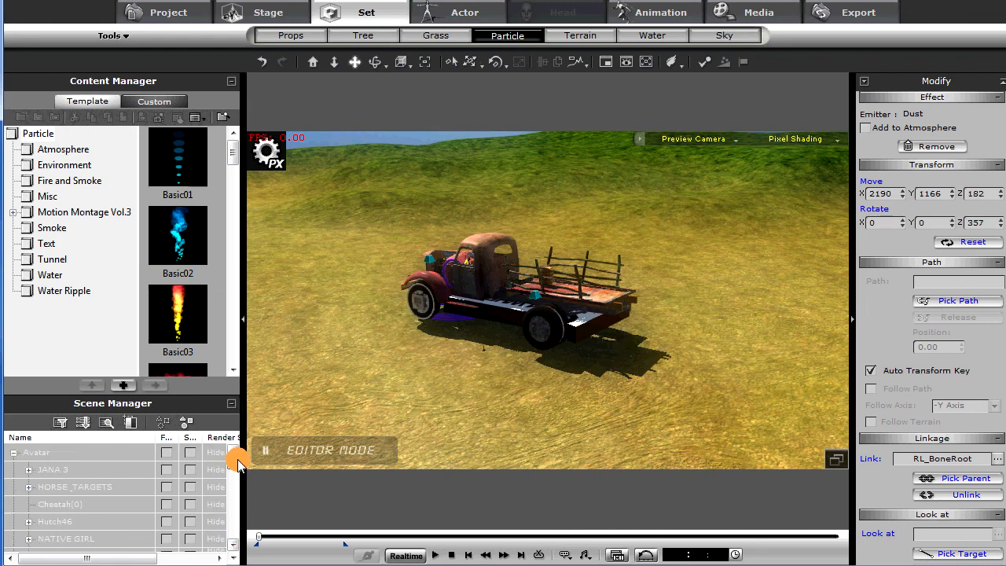
pyautogui.click(188, 472)
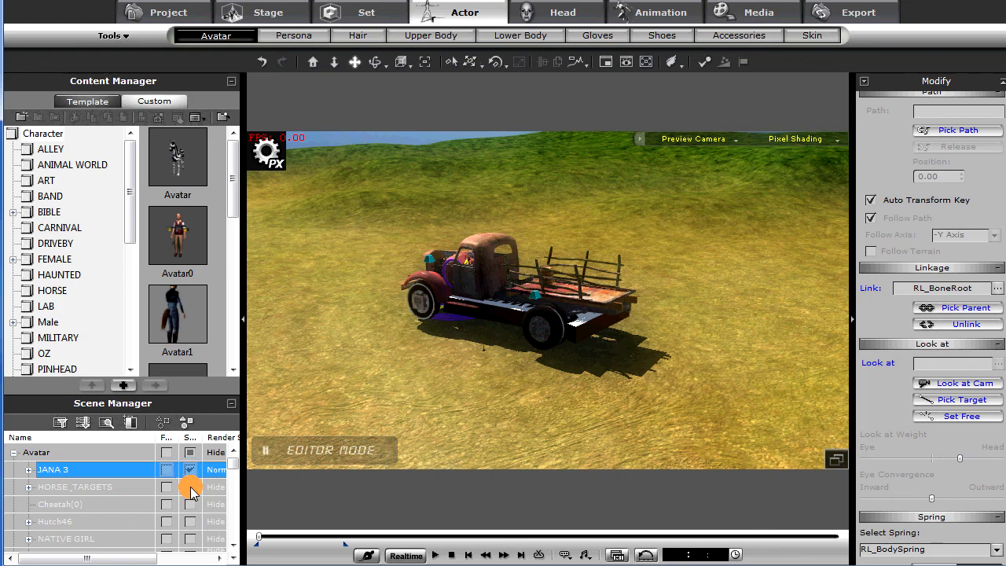
pyautogui.click(190, 487)
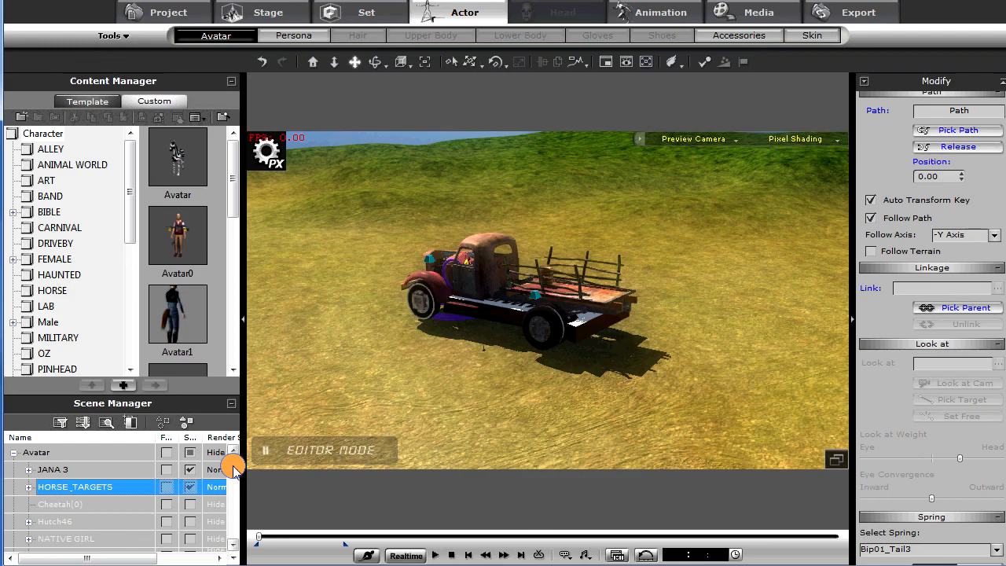
pyautogui.click(192, 504)
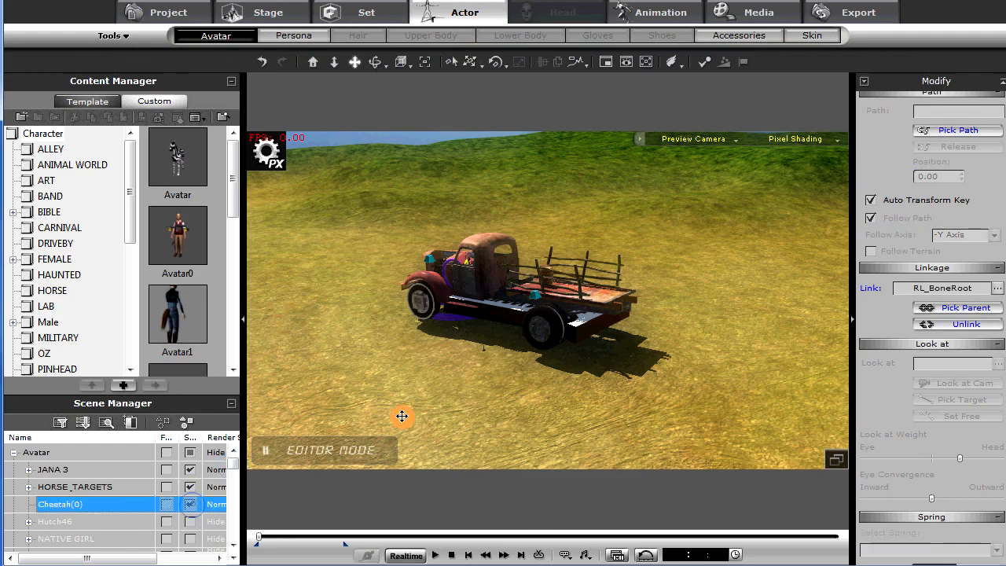
# - Examine the rider on the horse and the cheetah running beside it from several angles
pyautogui.moveTo(409, 416); pyautogui.dragTo(315, 349)
pyautogui.moveTo(634, 342); pyautogui.dragTo(508, 266)
pyautogui.scroll(-3, 505, 269)
pyautogui.scroll(-2, 505, 269)
pyautogui.moveTo(555, 325); pyautogui.dragTo(631, 327)
pyautogui.scroll(3, 629, 328)
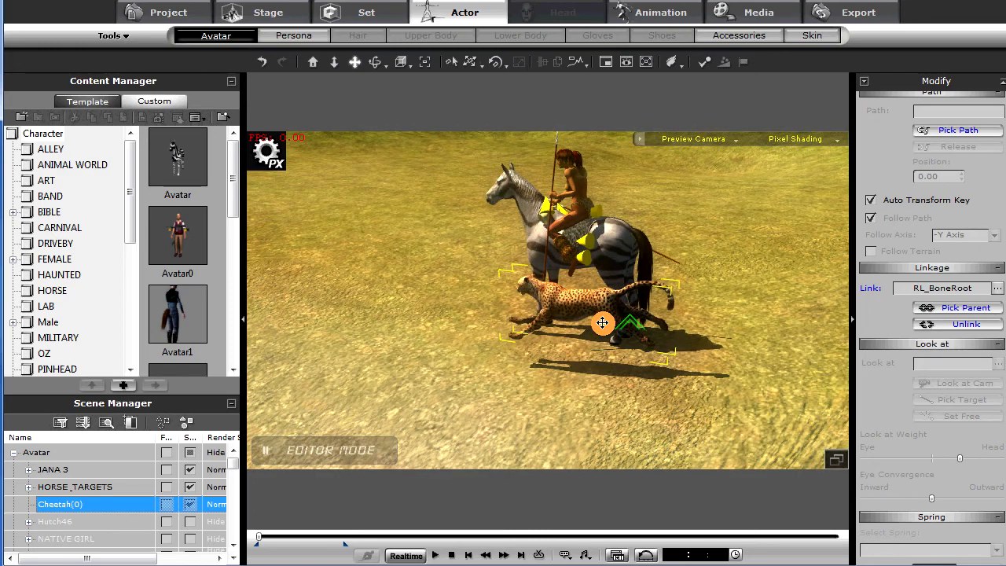
pyautogui.moveTo(619, 334); pyautogui.dragTo(619, 320, button='right')
pyautogui.moveTo(619, 319); pyautogui.dragTo(613, 368)
pyautogui.moveTo(613, 369); pyautogui.dragTo(569, 352, button='right')
# - Play the horse and cheetah animation, pause to view them with the truck, and return to the start
pyautogui.press('space')
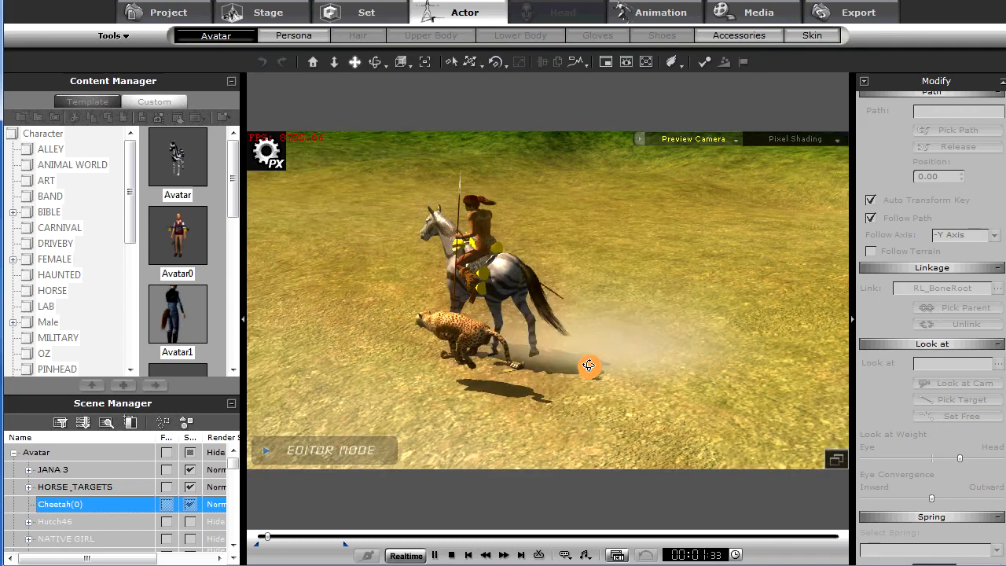
pyautogui.moveTo(495, 371); pyautogui.dragTo(460, 377, button='right')
pyautogui.press('space')
pyautogui.moveTo(485, 328); pyautogui.dragTo(337, 375, button='right')
pyautogui.moveTo(357, 372); pyautogui.dragTo(550, 375)
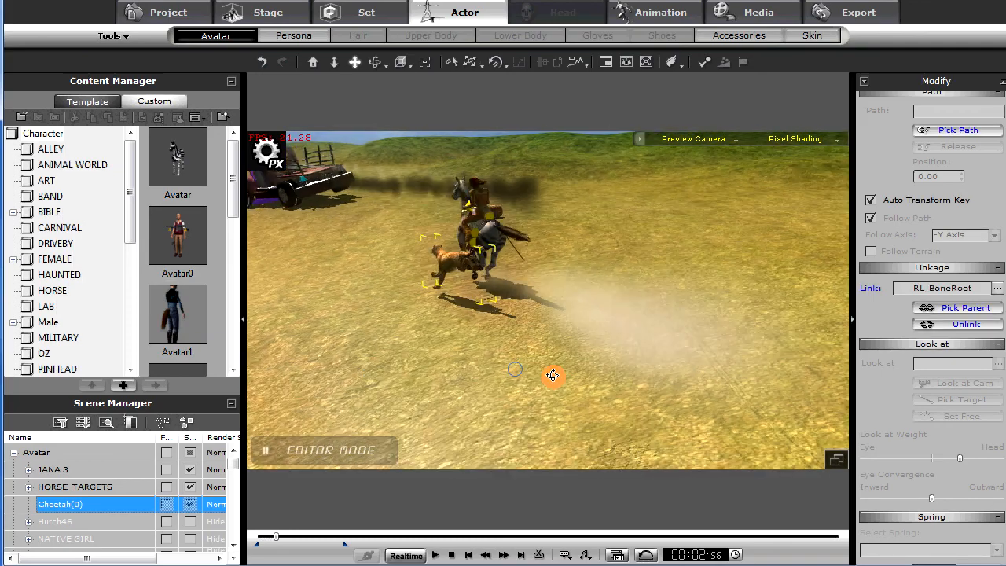
pyautogui.click(451, 558)
pyautogui.moveTo(490, 380); pyautogui.dragTo(545, 367, button='right')
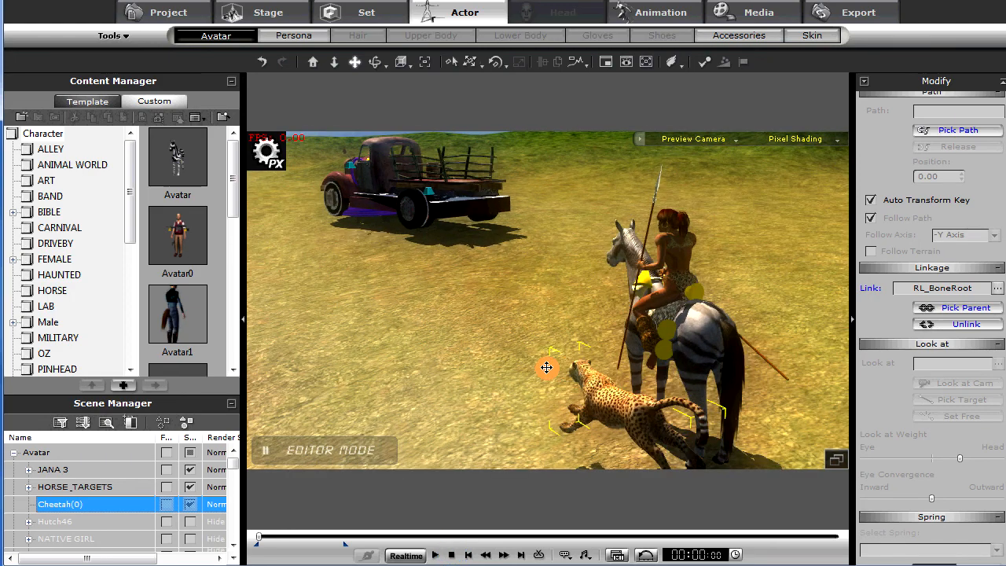
# - Make the motion Path visible and frame its route together with the horse, cheetah and truck
pyautogui.moveTo(545, 366); pyautogui.dragTo(517, 316)
pyautogui.scroll(-3, 234, 465)
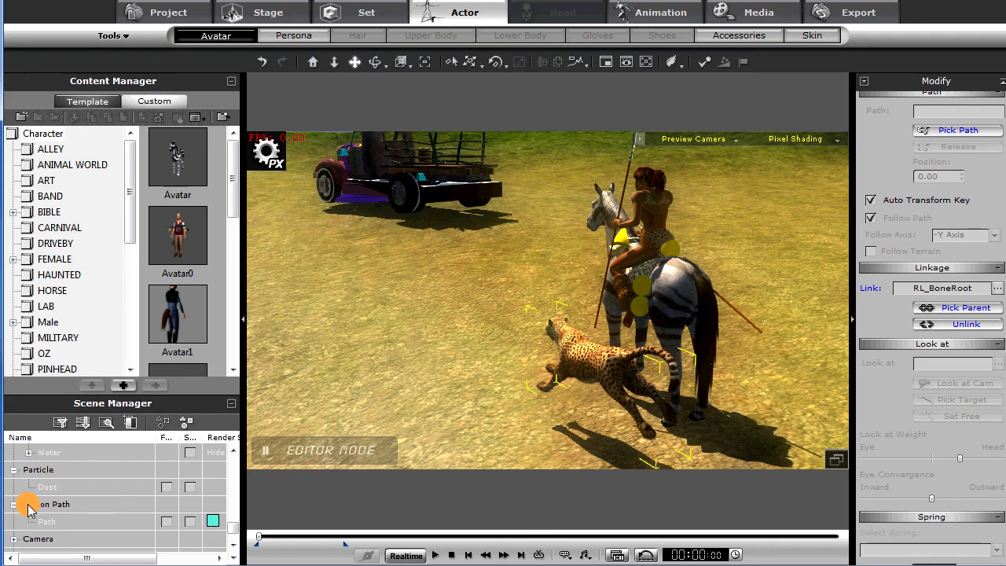
pyautogui.click(188, 523)
pyautogui.moveTo(569, 321)
pyautogui.mouseDown()
pyautogui.moveTo(543, 335)
pyautogui.moveTo(582, 335)
pyautogui.mouseUp()
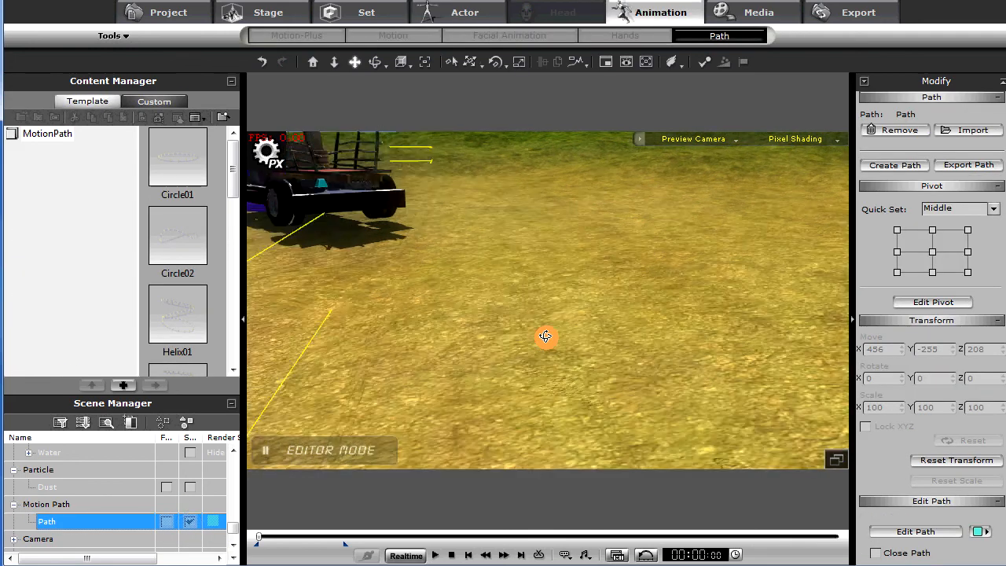
pyautogui.click(556, 378)
pyautogui.moveTo(556, 378)
pyautogui.mouseDown(button='right')
pyautogui.moveTo(526, 372)
pyautogui.moveTo(579, 413)
pyautogui.moveTo(575, 359)
pyautogui.moveTo(562, 383)
pyautogui.mouseUp(button='right')
pyautogui.scroll(-4, 542, 371)
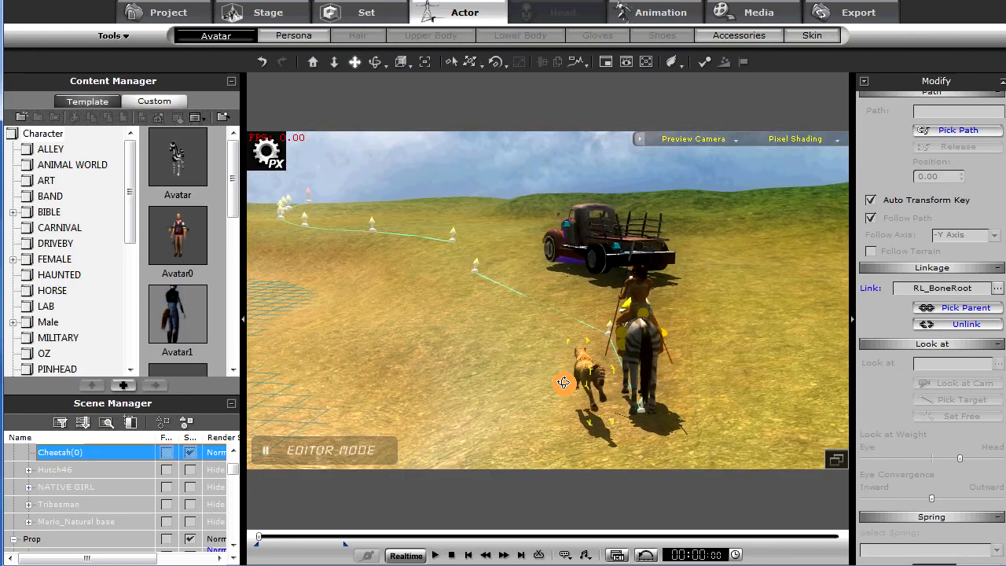
# - Play the animation while following the horse, cheetah and truck along the path over the hills, and stop it
pyautogui.press('space')
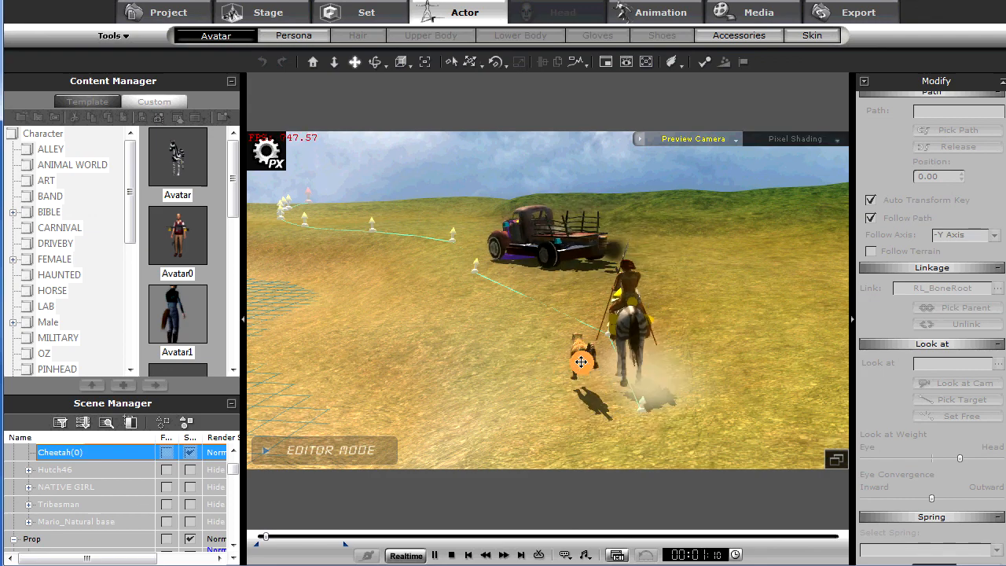
pyautogui.moveTo(512, 290); pyautogui.dragTo(531, 387, button='right')
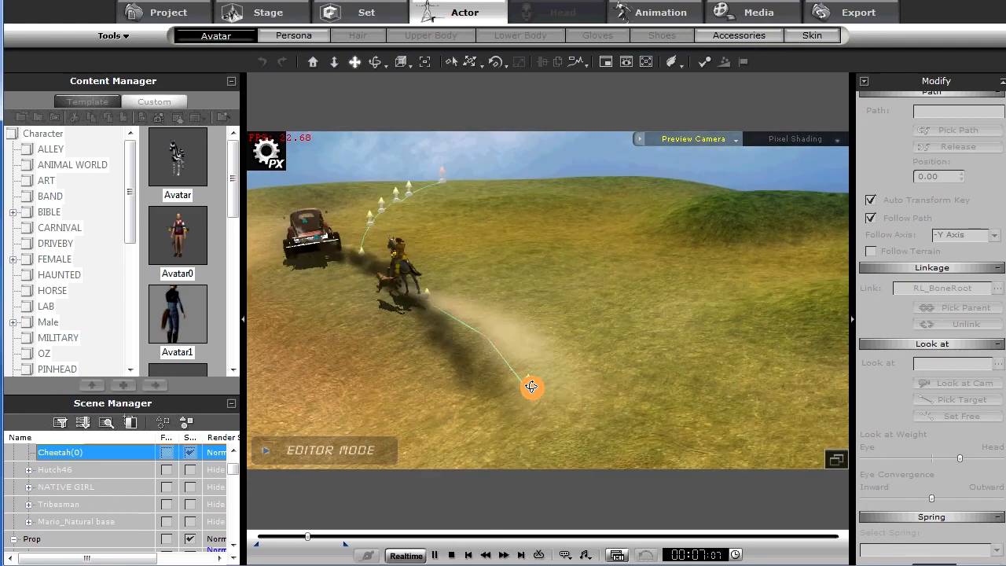
pyautogui.moveTo(460, 309); pyautogui.dragTo(494, 366, button='right')
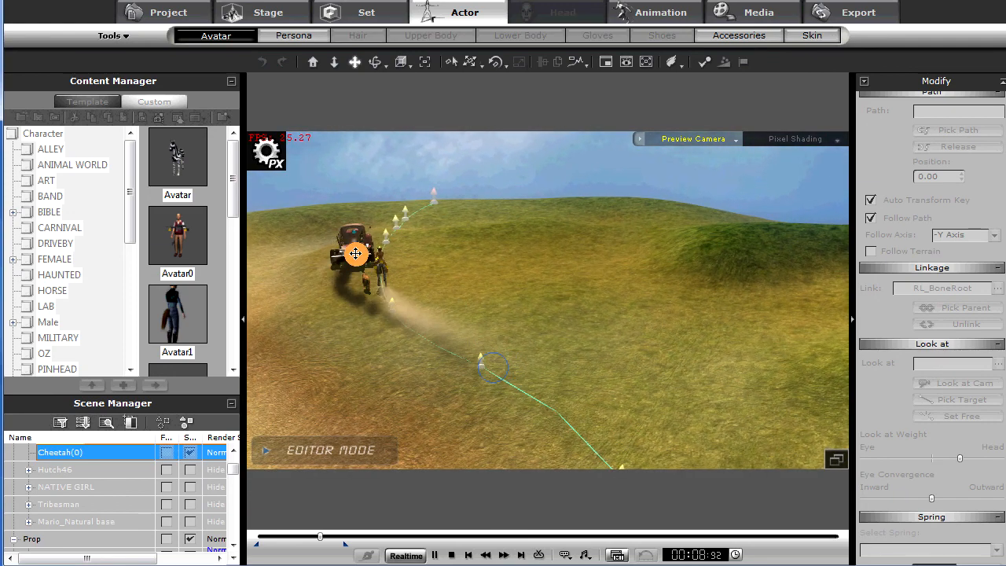
pyautogui.moveTo(428, 292); pyautogui.dragTo(526, 326, button='right')
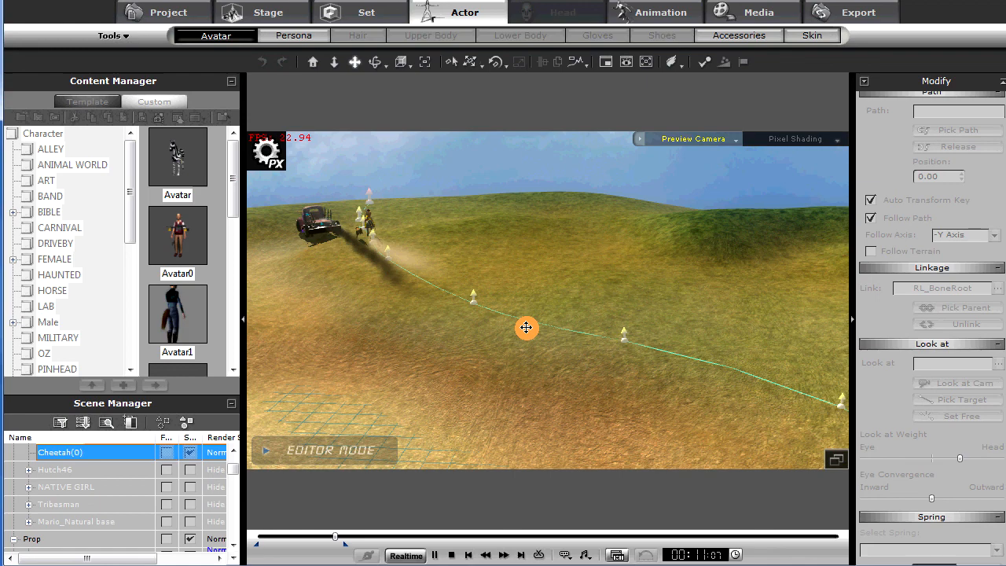
pyautogui.press('space')
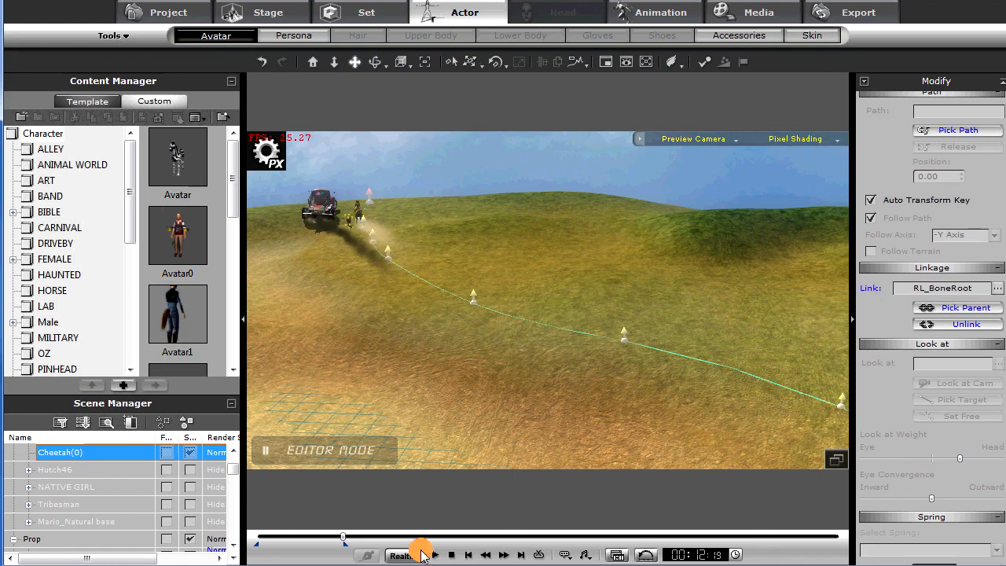
pyautogui.click(452, 554)
# - Replay the first seconds of the run along the path from a closer view of the horse and cheetah
pyautogui.moveTo(660, 394)
pyautogui.mouseDown(button='right')
pyautogui.moveTo(429, 335)
pyautogui.moveTo(665, 380)
pyautogui.moveTo(674, 370)
pyautogui.moveTo(599, 297)
pyautogui.moveTo(590, 314)
pyautogui.moveTo(730, 348)
pyautogui.moveTo(733, 359)
pyautogui.moveTo(589, 341)
pyautogui.moveTo(640, 370)
pyautogui.moveTo(602, 353)
pyautogui.moveTo(653, 404)
pyautogui.mouseUp(button='right')
pyautogui.press('space')
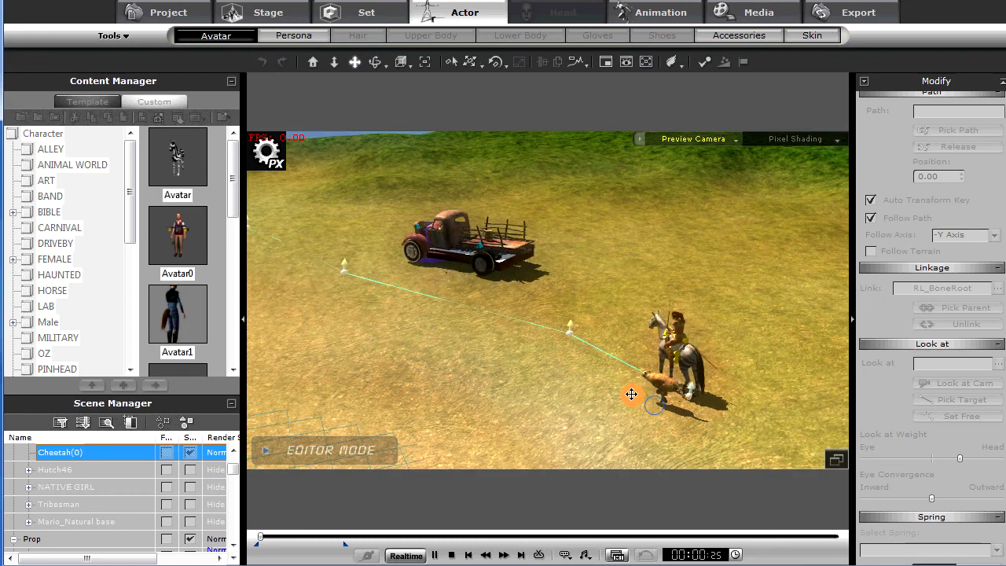
pyautogui.click(452, 555)
pyautogui.scroll(8, 652, 381)
pyautogui.moveTo(668, 351); pyautogui.dragTo(437, 167)
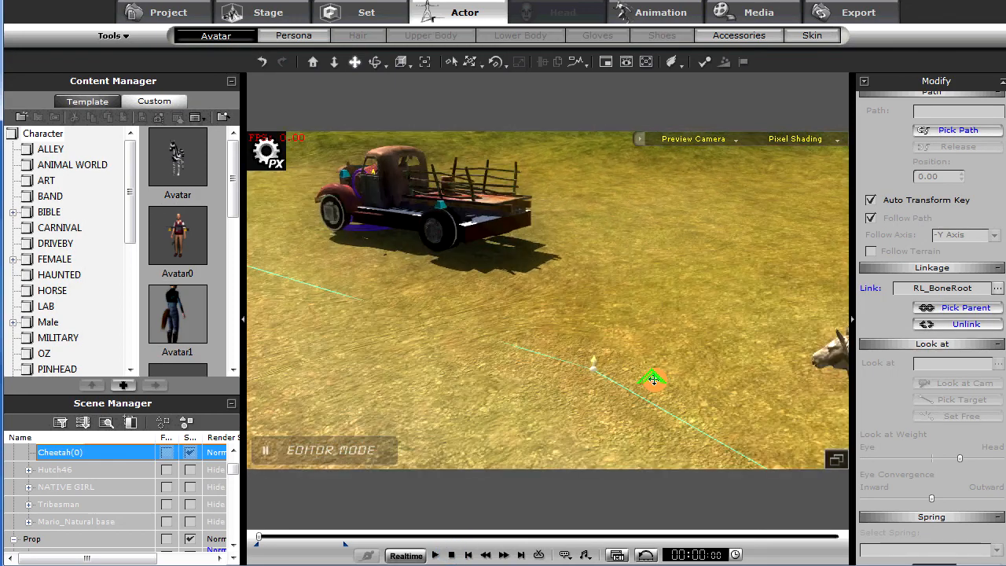
pyautogui.moveTo(608, 343); pyautogui.dragTo(514, 292)
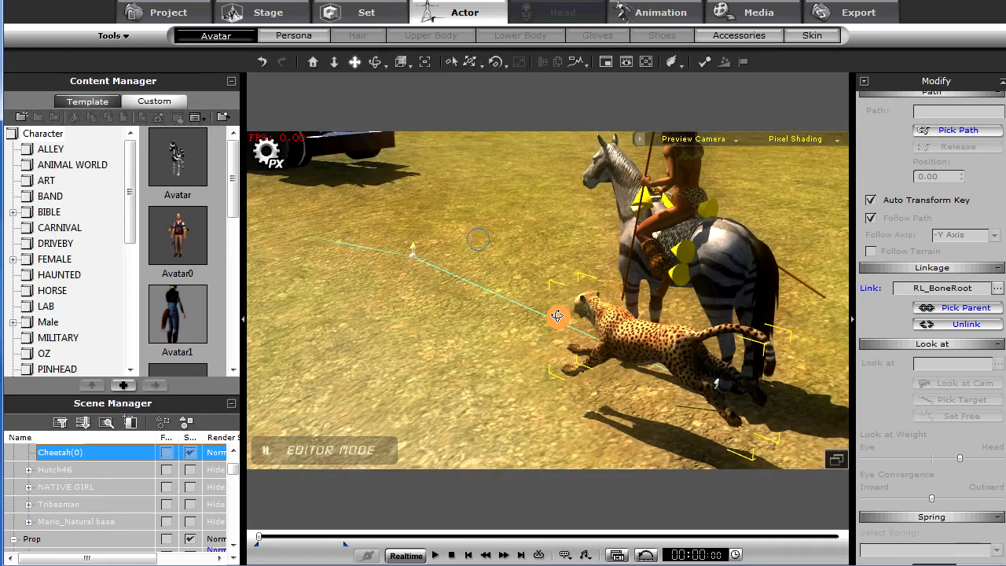
pyautogui.scroll(-4, 557, 318)
pyautogui.press('space')
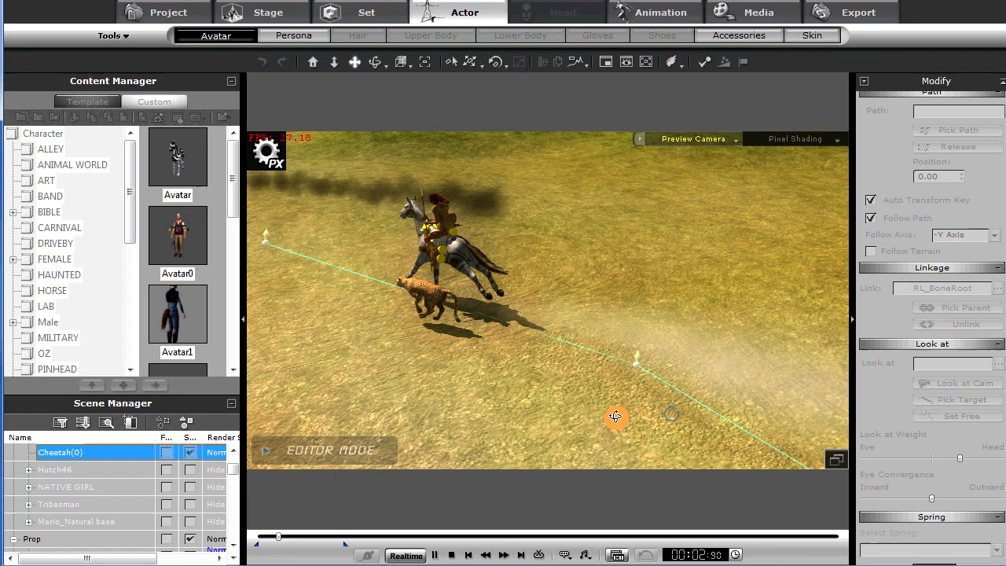
pyautogui.click(452, 555)
# - Show the Dust particle emitter and inspect its placement beside the horse and cheetah
pyautogui.moveTo(235, 471); pyautogui.dragTo(235, 519)
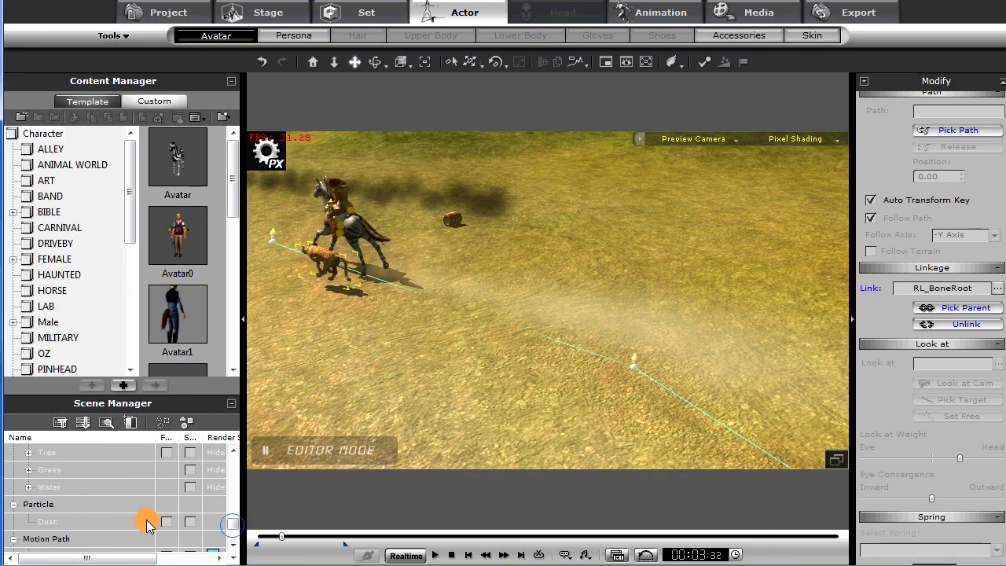
pyautogui.click(149, 522)
pyautogui.moveTo(387, 377); pyautogui.dragTo(651, 415)
pyautogui.moveTo(696, 391); pyautogui.dragTo(735, 387, button='right')
pyautogui.scroll(-5, 735, 387)
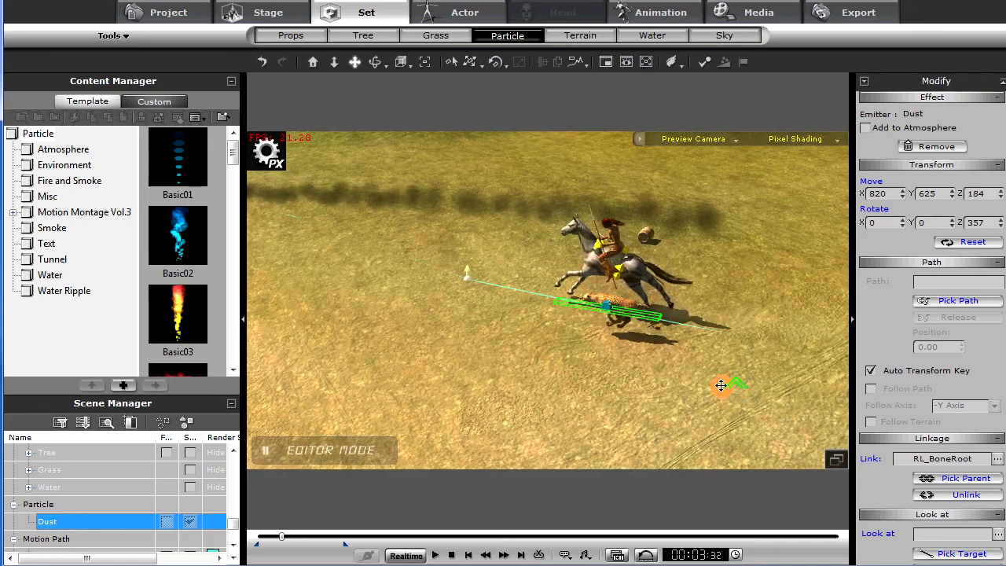
pyautogui.scroll(2, 719, 381)
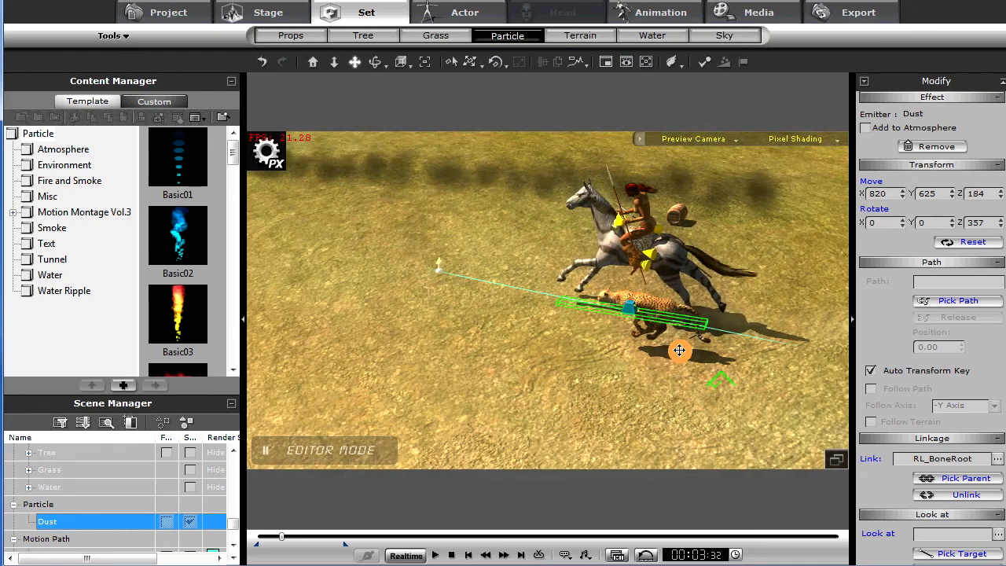
pyautogui.moveTo(680, 350); pyautogui.dragTo(696, 316, button='right')
pyautogui.moveTo(689, 333); pyautogui.dragTo(660, 390)
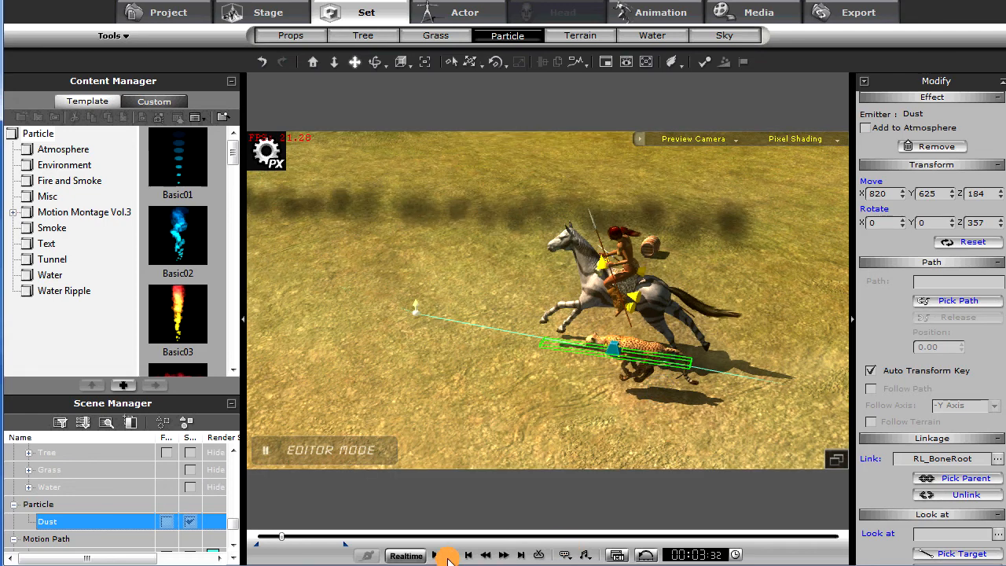
# - Play the dust trail behind the horse, return to the start, and bring the truck into view
pyautogui.click(436, 555)
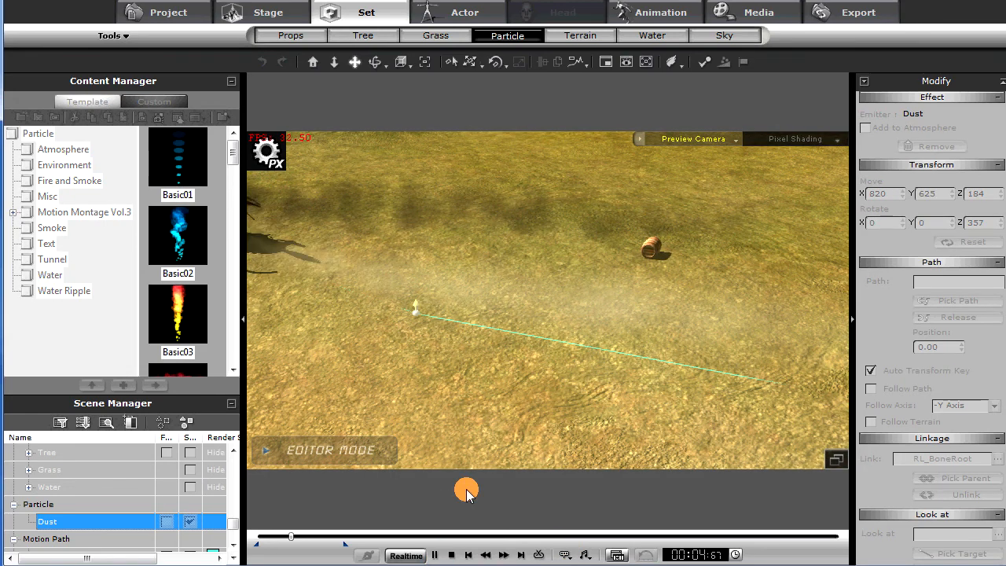
pyautogui.click(451, 554)
pyautogui.moveTo(562, 372); pyautogui.dragTo(525, 318)
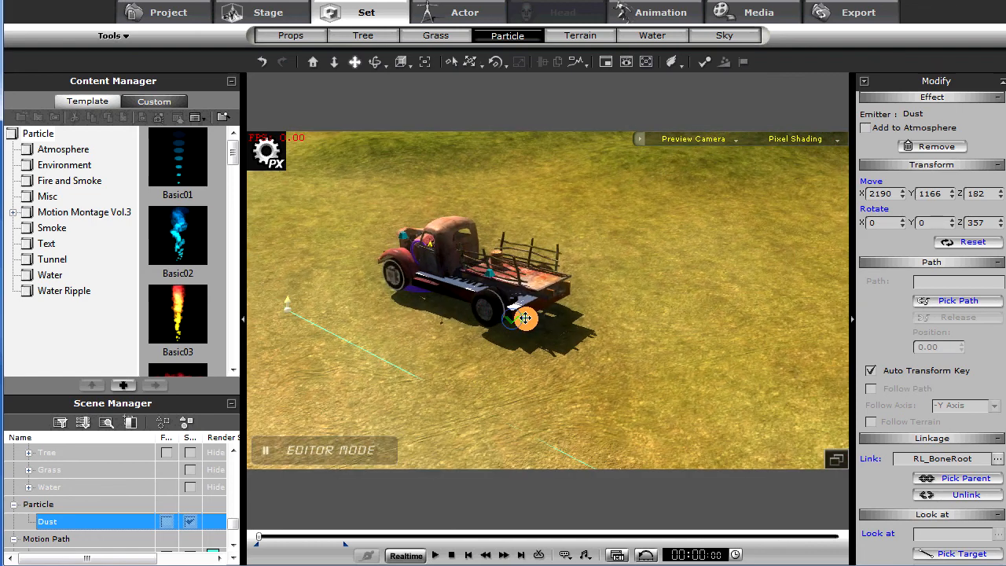
pyautogui.moveTo(583, 363); pyautogui.dragTo(530, 248)
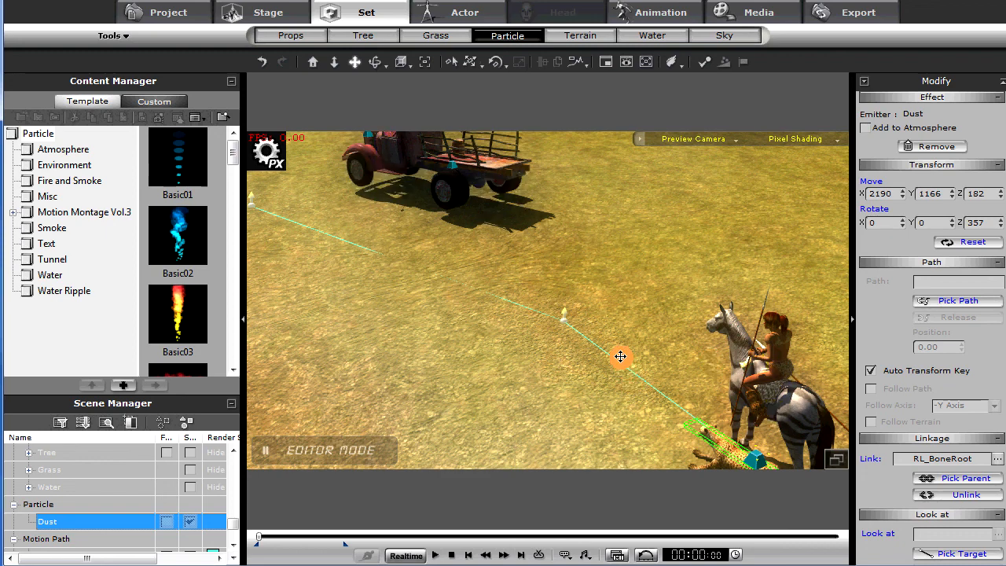
pyautogui.moveTo(587, 320); pyautogui.dragTo(481, 242)
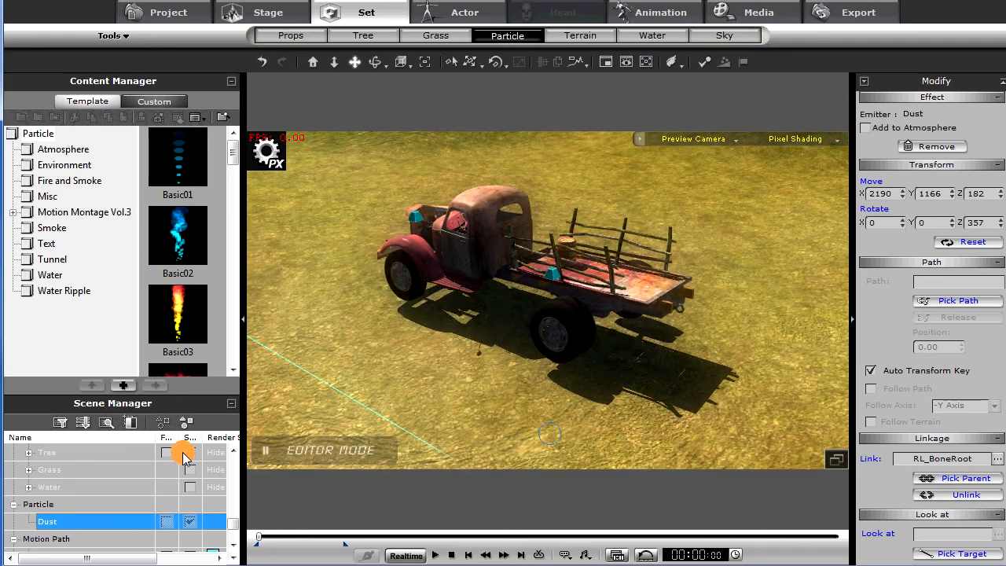
# - Make the Hutch46 avatar visible and view him close up in the truck's cab
pyautogui.moveTo(230, 520); pyautogui.dragTo(227, 455)
pyautogui.moveTo(325, 432); pyautogui.dragTo(261, 481)
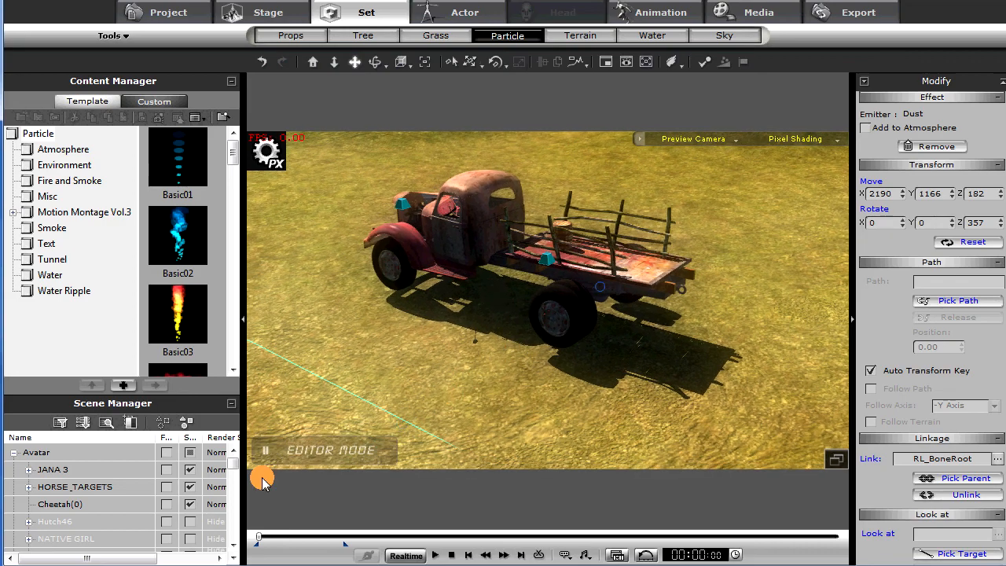
pyautogui.click(192, 522)
pyautogui.moveTo(386, 372); pyautogui.dragTo(634, 420)
pyautogui.scroll(5, 587, 413)
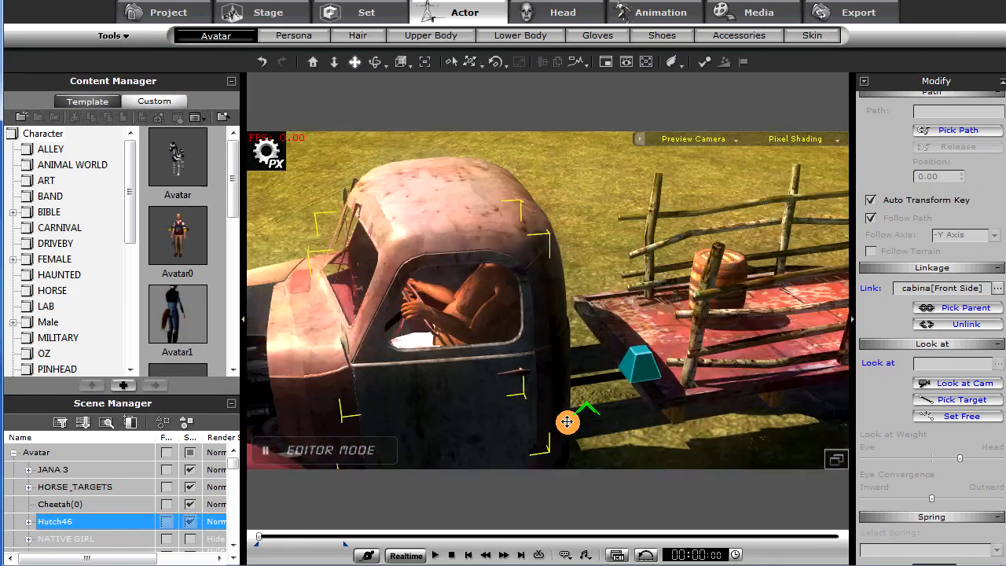
# - Toggle Hutch46's visibility and inspect him in the truck's cab from several angles and distances
pyautogui.moveTo(552, 410); pyautogui.dragTo(682, 421)
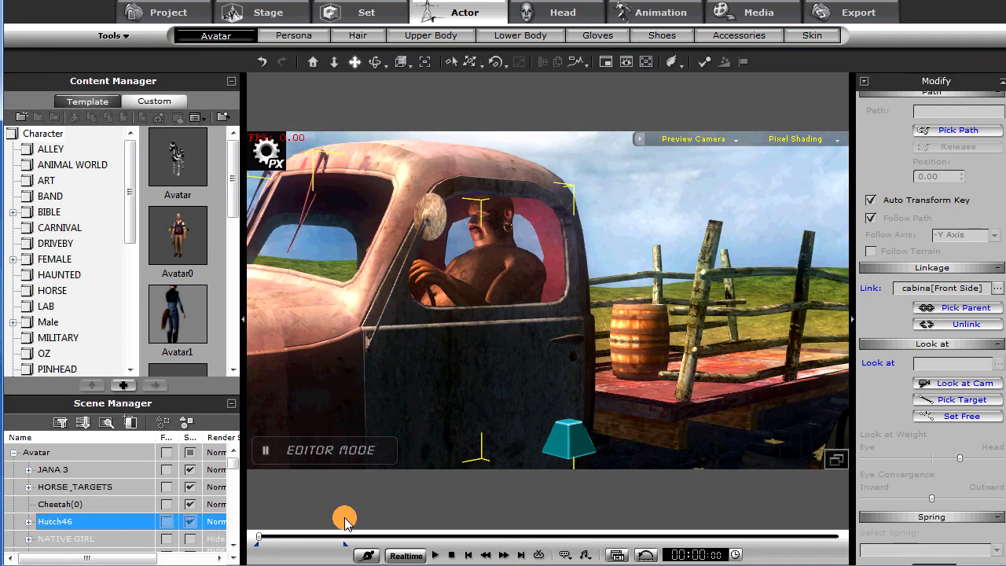
pyautogui.click(190, 521)
pyautogui.click(191, 521)
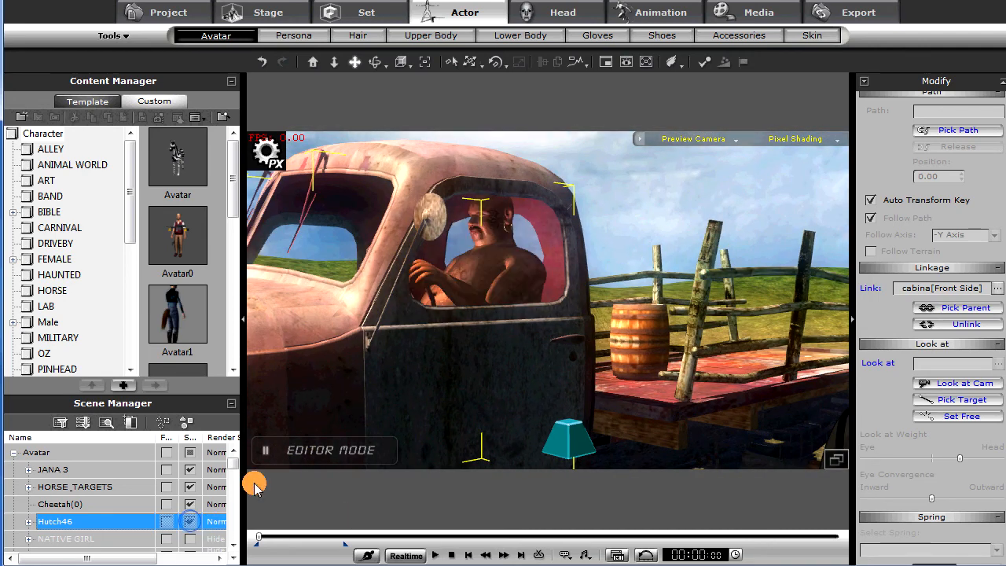
pyautogui.scroll(-8, 588, 358)
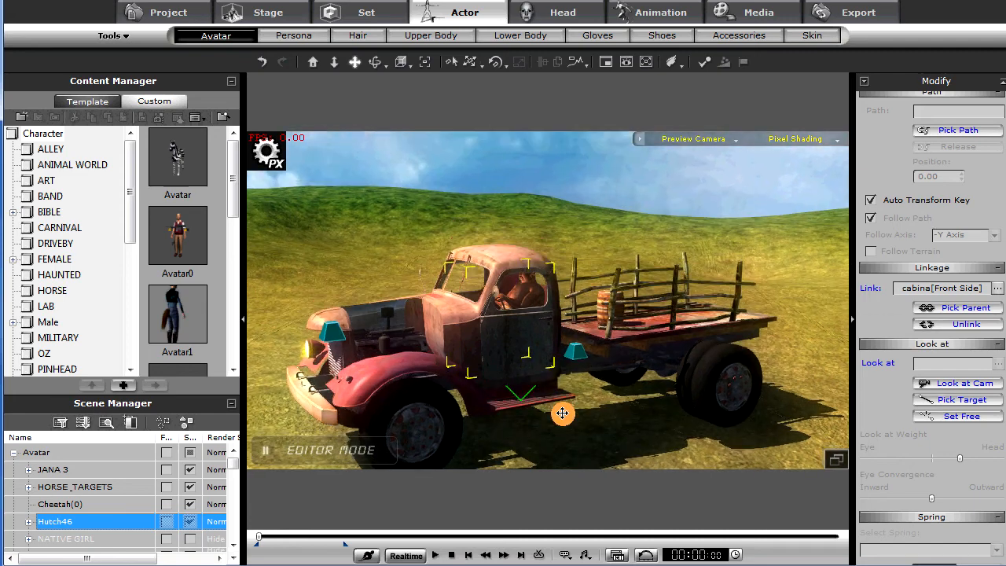
pyautogui.scroll(8, 563, 412)
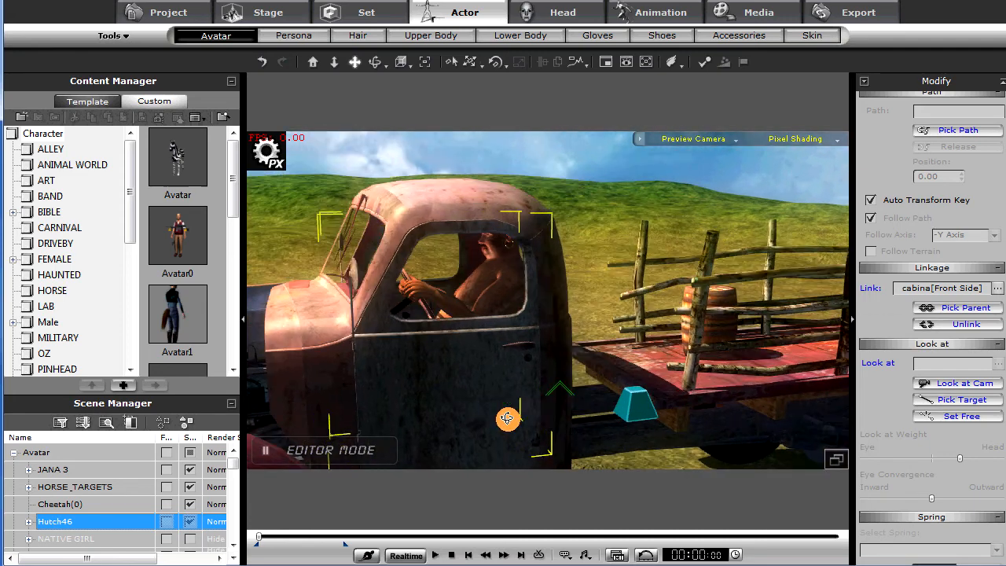
# - Make the NATIVE GIRL avatar visible and view her kneeling on the truck bed from behind
pyautogui.click(188, 540)
pyautogui.moveTo(712, 341); pyautogui.dragTo(396, 331)
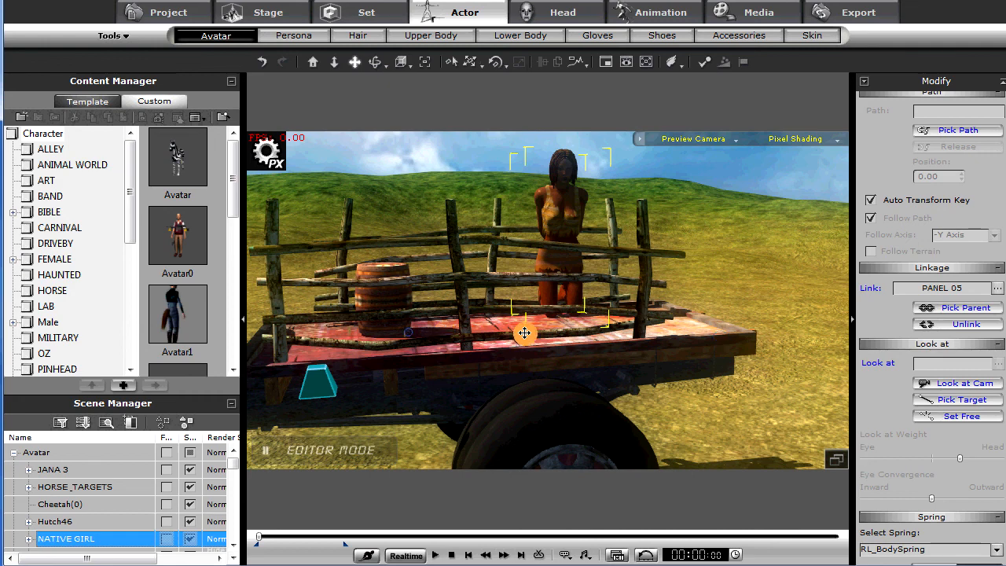
pyautogui.moveTo(408, 331); pyautogui.dragTo(554, 344, button='right')
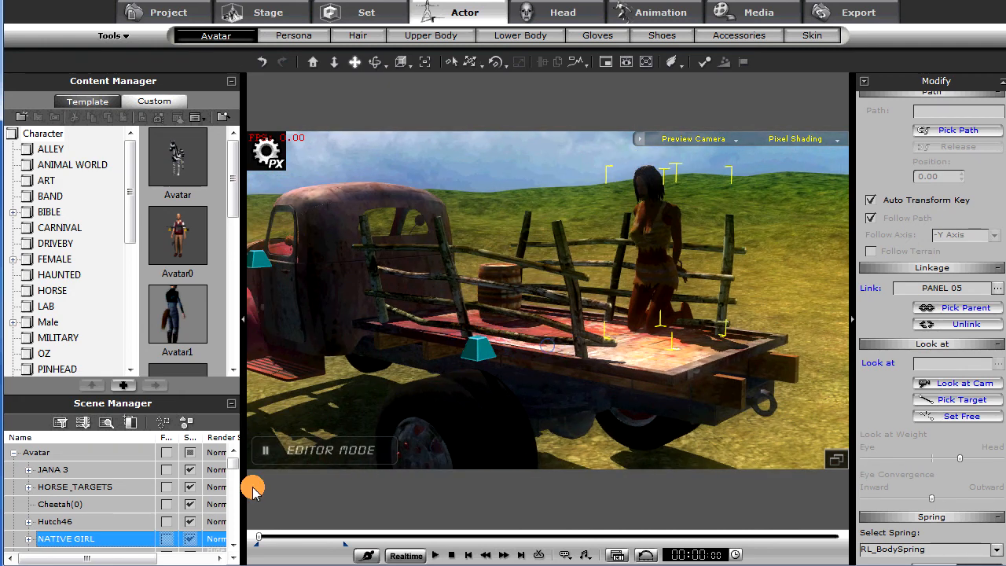
# - Make the Tribesman and Mario_Natural base avatars visible on the truck bed
pyautogui.scroll(-1, 234, 471)
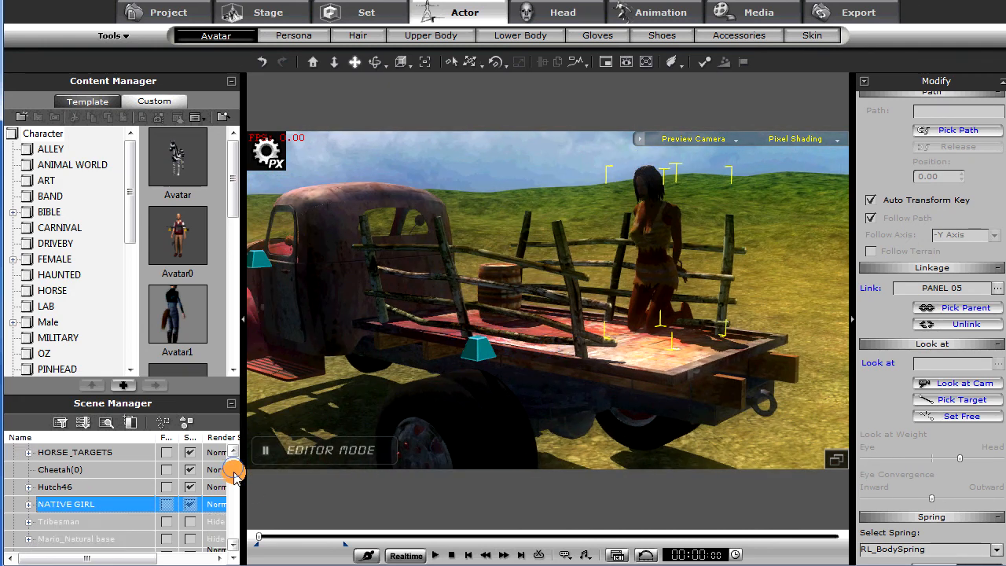
pyautogui.click(189, 521)
pyautogui.click(189, 538)
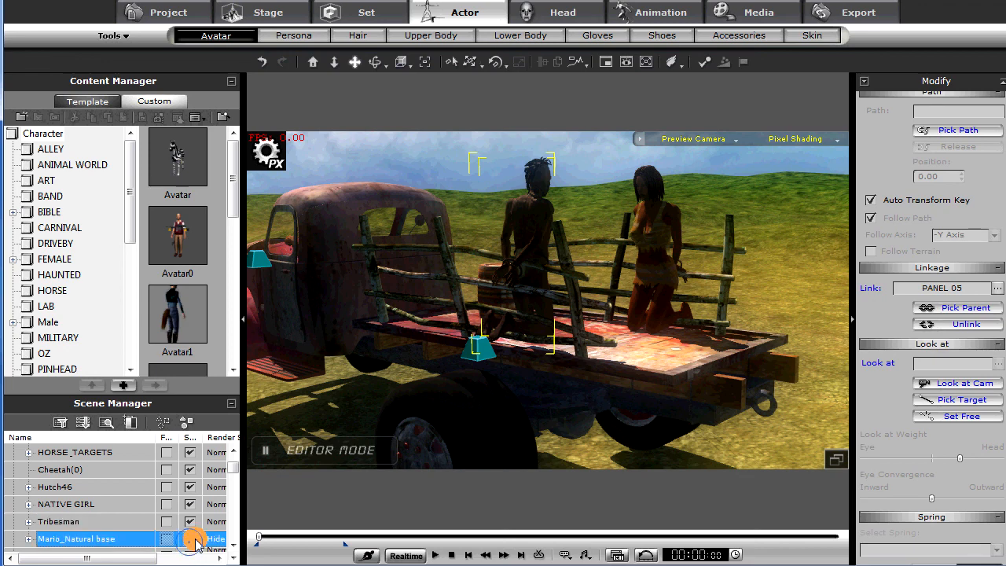
# - Play the chase with the loaded truck, following the truck, horse and cheetah, and stop playback
pyautogui.moveTo(573, 326)
pyautogui.mouseDown(button='right')
pyautogui.moveTo(449, 348)
pyautogui.moveTo(539, 353)
pyautogui.moveTo(496, 333)
pyautogui.moveTo(570, 340)
pyautogui.mouseUp(button='right')
pyautogui.scroll(-3, 540, 353)
pyautogui.press('space')
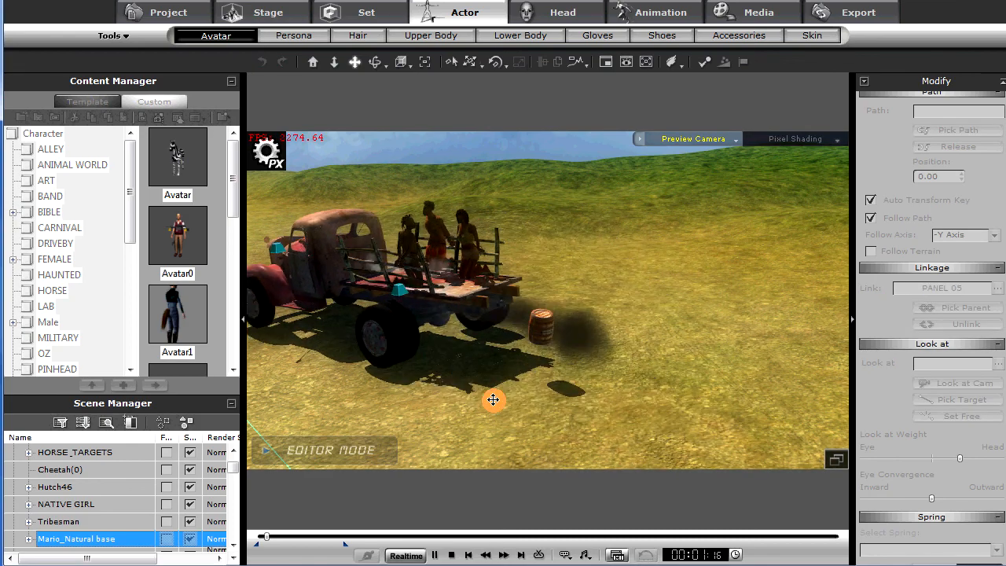
pyautogui.moveTo(586, 439); pyautogui.dragTo(610, 426, button='right')
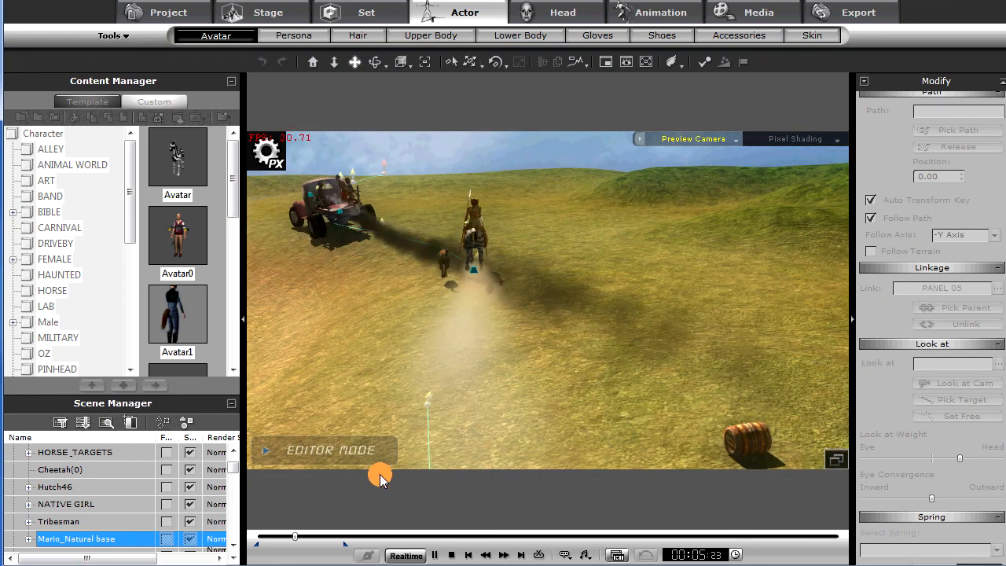
pyautogui.click(451, 554)
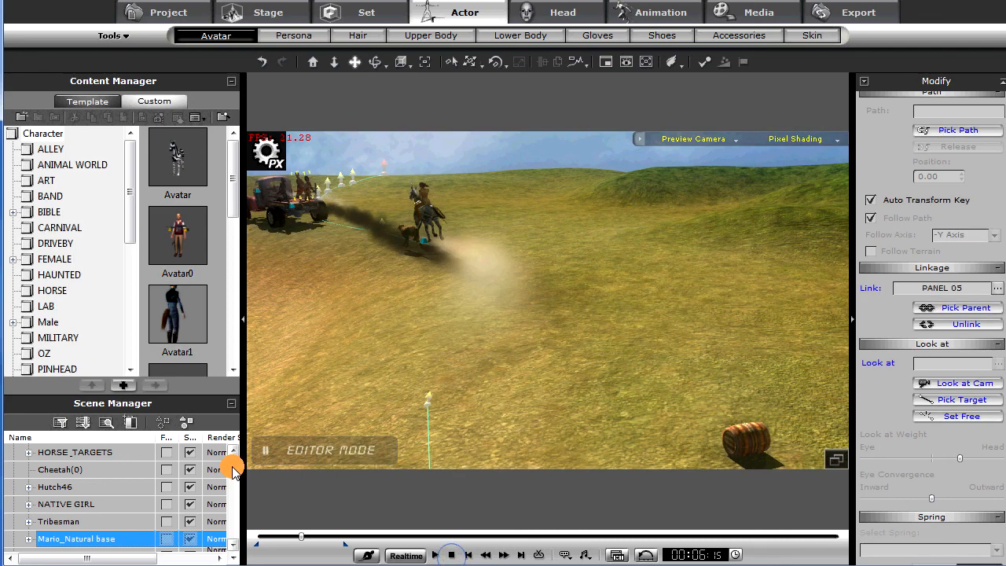
# - View the sky above the chase, and compare the scene with the AlienSky 3 prop hidden and shown
pyautogui.moveTo(234, 468); pyautogui.dragTo(234, 484)
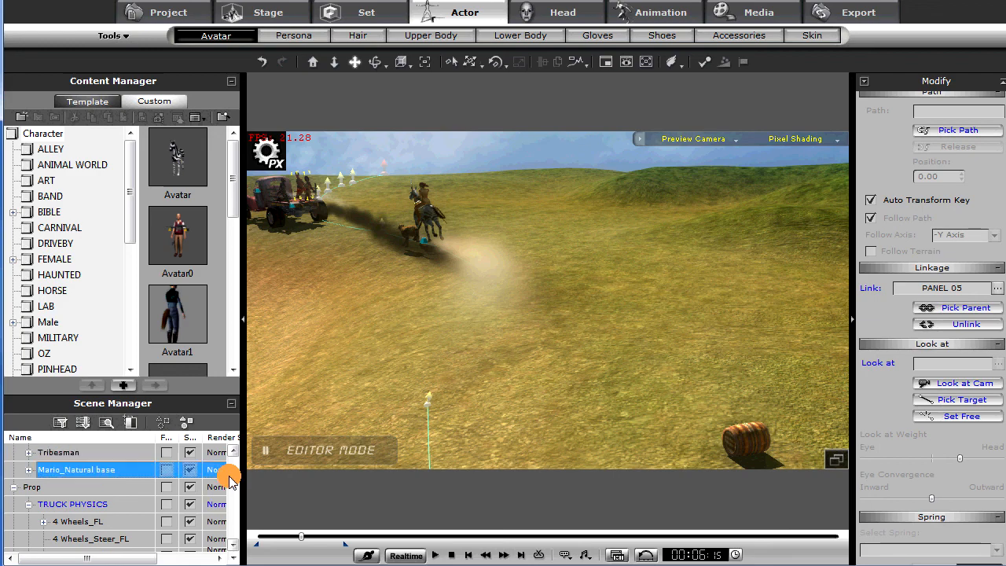
pyautogui.moveTo(416, 401); pyautogui.dragTo(426, 341)
pyautogui.moveTo(426, 342); pyautogui.dragTo(249, 499, button='right')
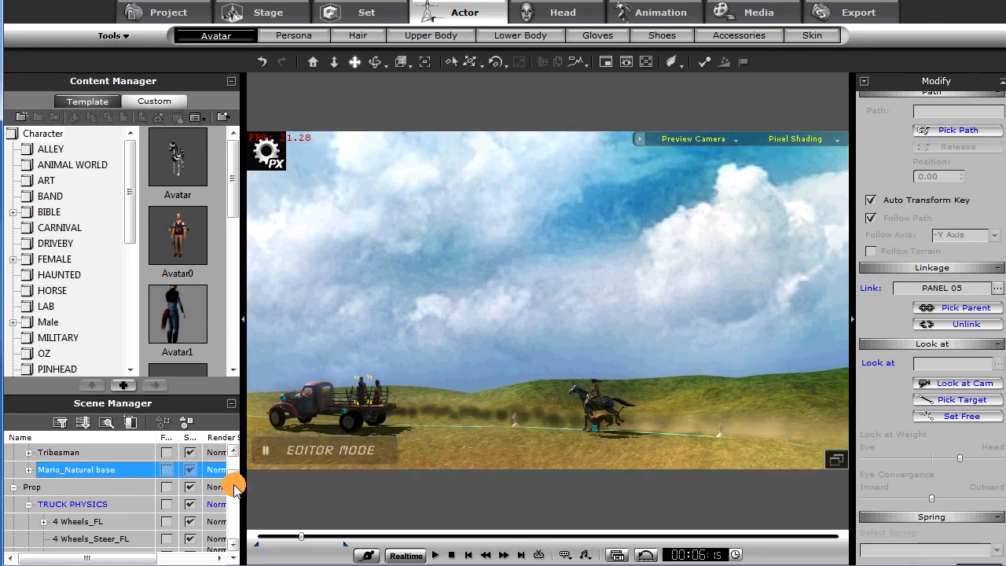
pyautogui.moveTo(234, 481)
pyautogui.mouseDown()
pyautogui.moveTo(234, 471)
pyautogui.moveTo(236, 487)
pyautogui.mouseUp()
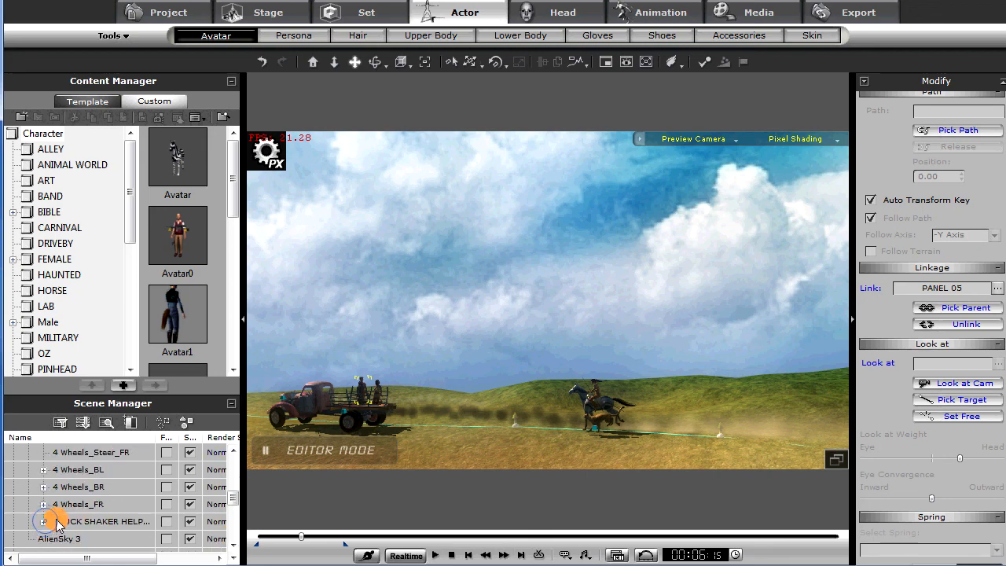
pyautogui.click(70, 541)
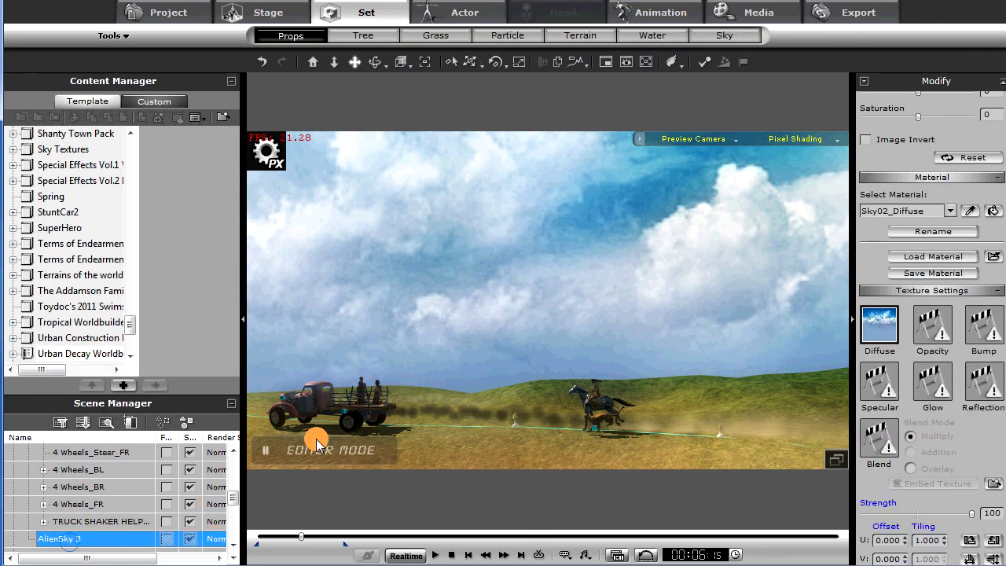
pyautogui.click(189, 539)
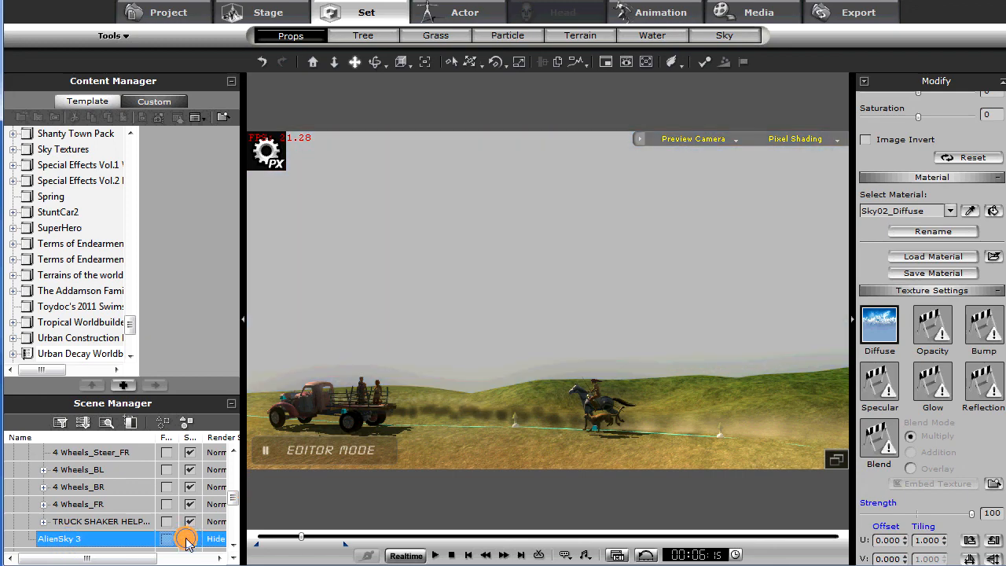
pyautogui.click(188, 540)
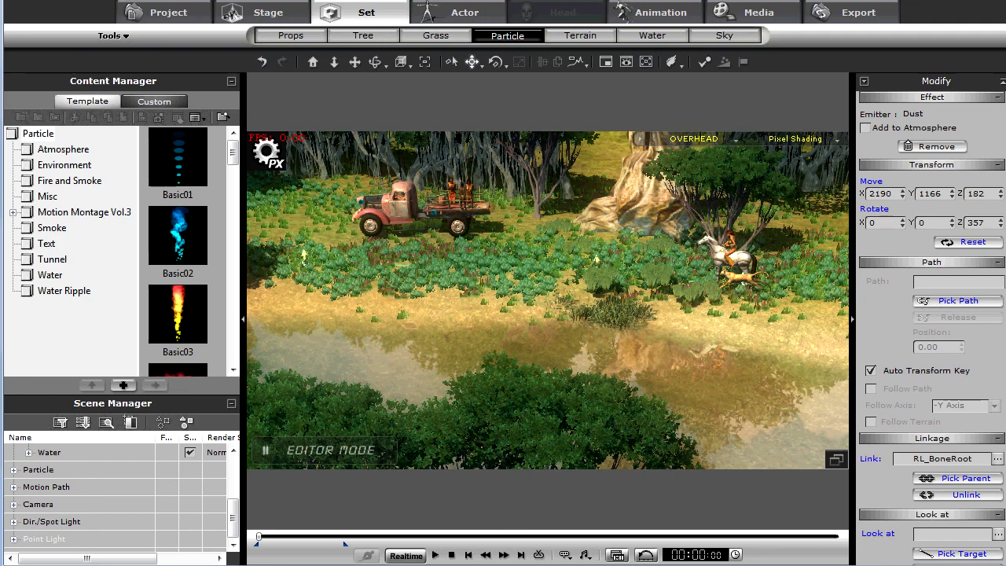
# - Play the complete jungle scene through the OVERHEAD camera and stop playback
pyautogui.click(435, 555)
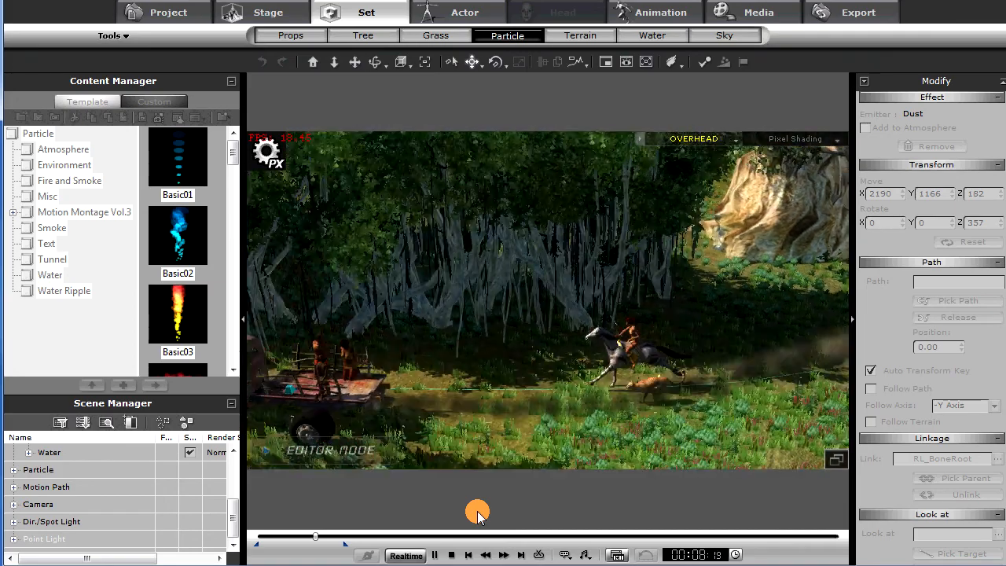
pyautogui.click(451, 554)
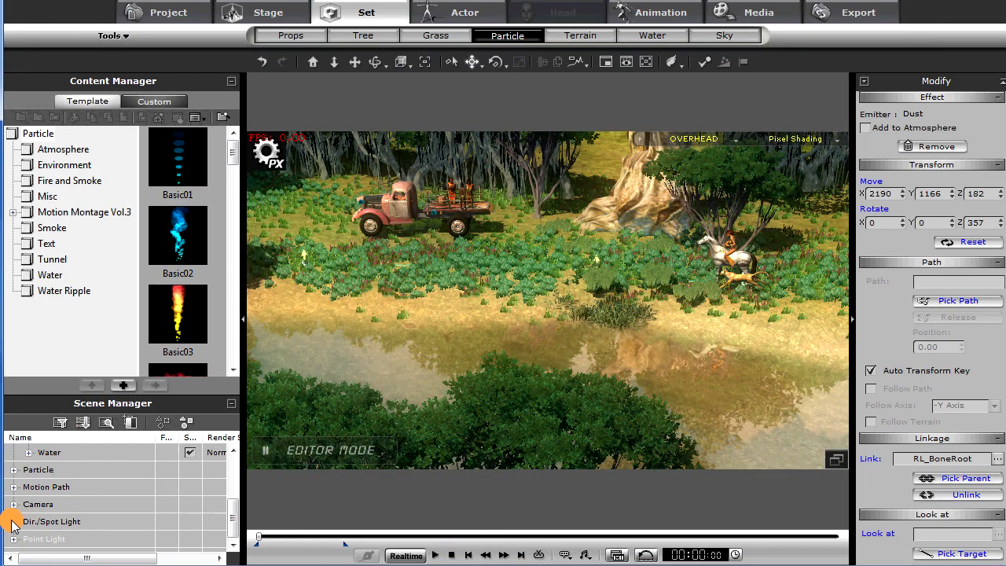
# - Switch the directional light Light01 off and on to compare the lighting, and rotate it to 81 on Z
pyautogui.click(115, 487)
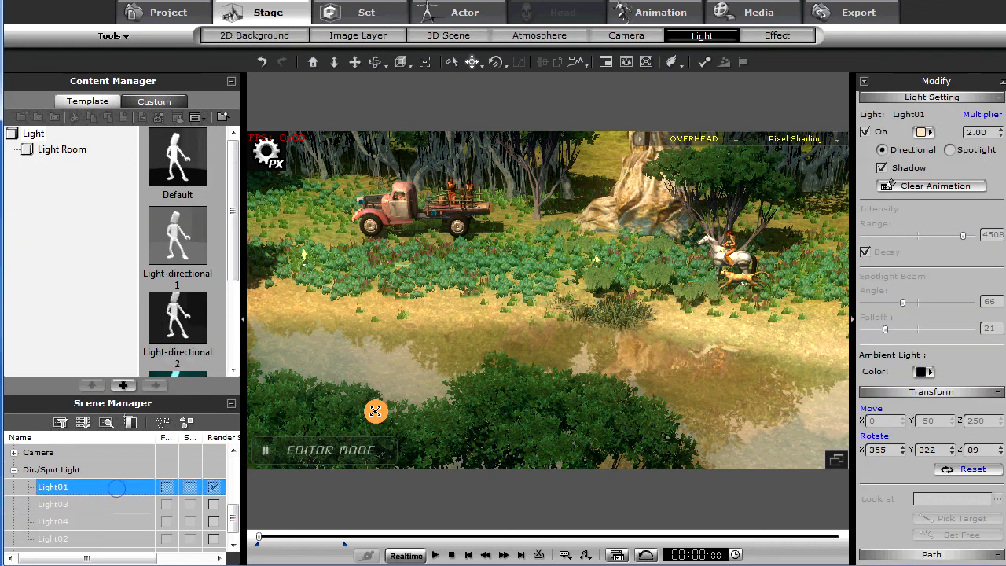
pyautogui.click(213, 488)
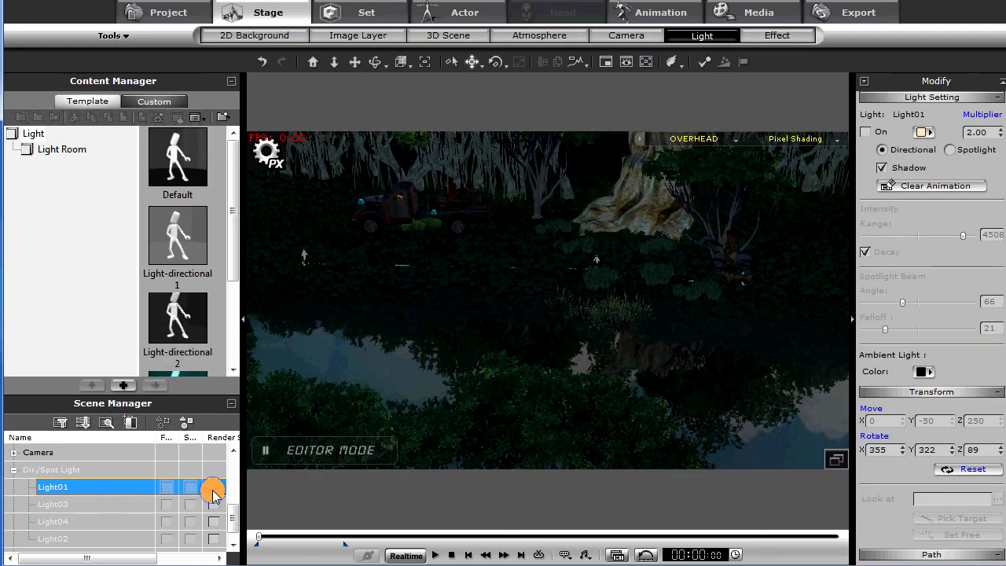
pyautogui.click(213, 490)
pyautogui.click(213, 490)
pyautogui.click(213, 489)
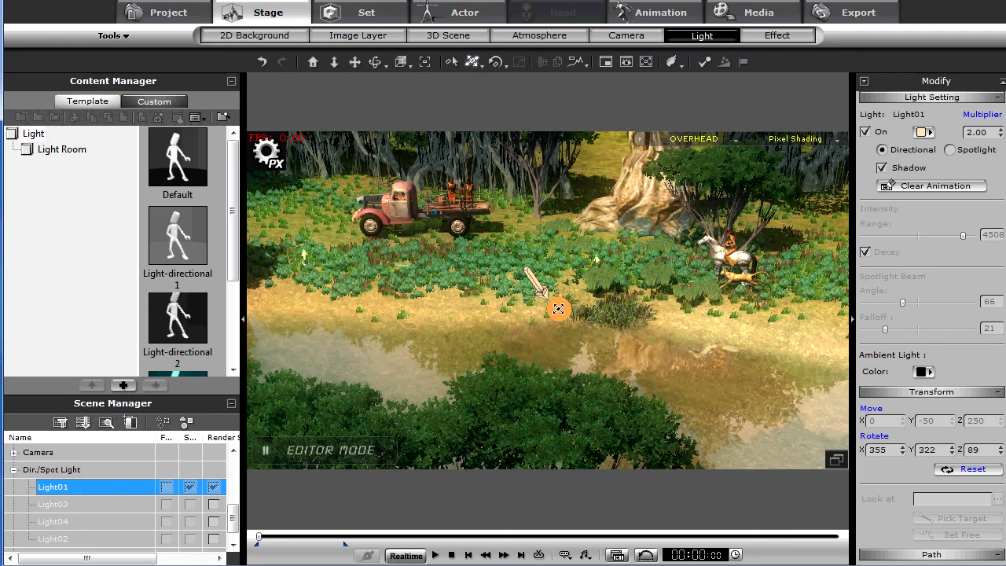
pyautogui.moveTo(532, 306)
pyautogui.mouseDown()
pyautogui.moveTo(575, 320)
pyautogui.moveTo(543, 321)
pyautogui.mouseUp()
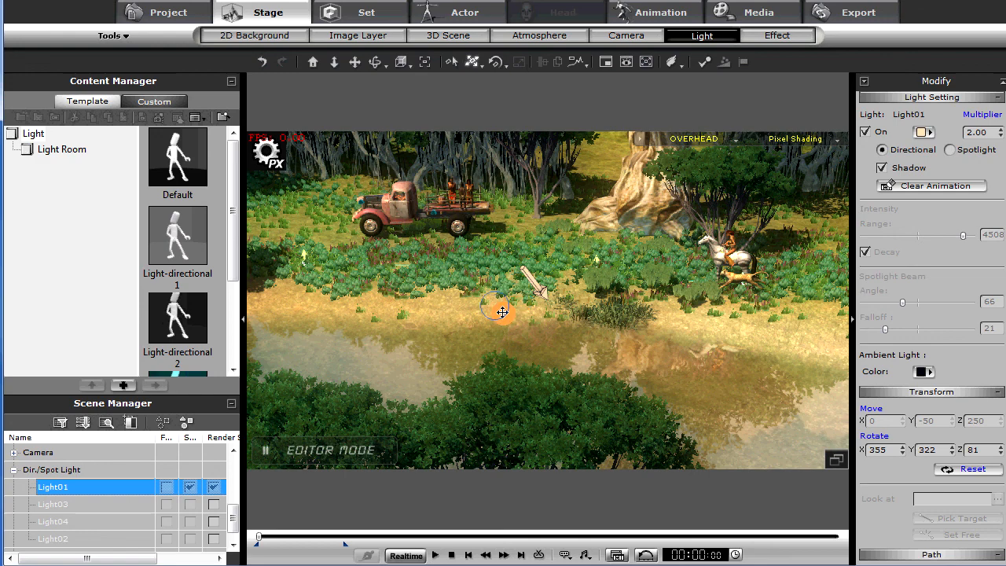
# - Switch to the Preview Camera and bring the truck and its passengers in the jungle into view
pyautogui.moveTo(503, 312); pyautogui.dragTo(504, 314, button='middle')
pyautogui.click(692, 140)
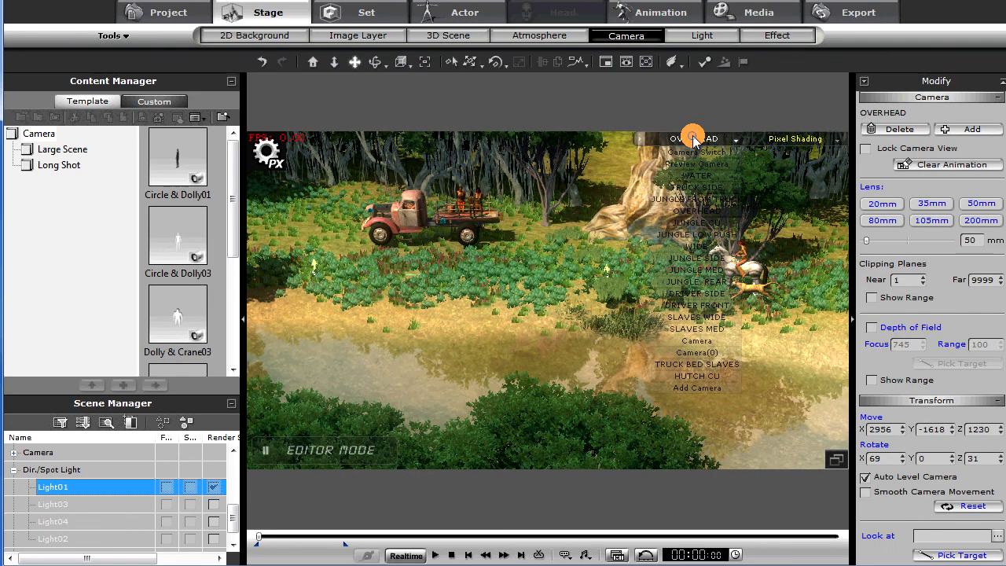
pyautogui.click(690, 164)
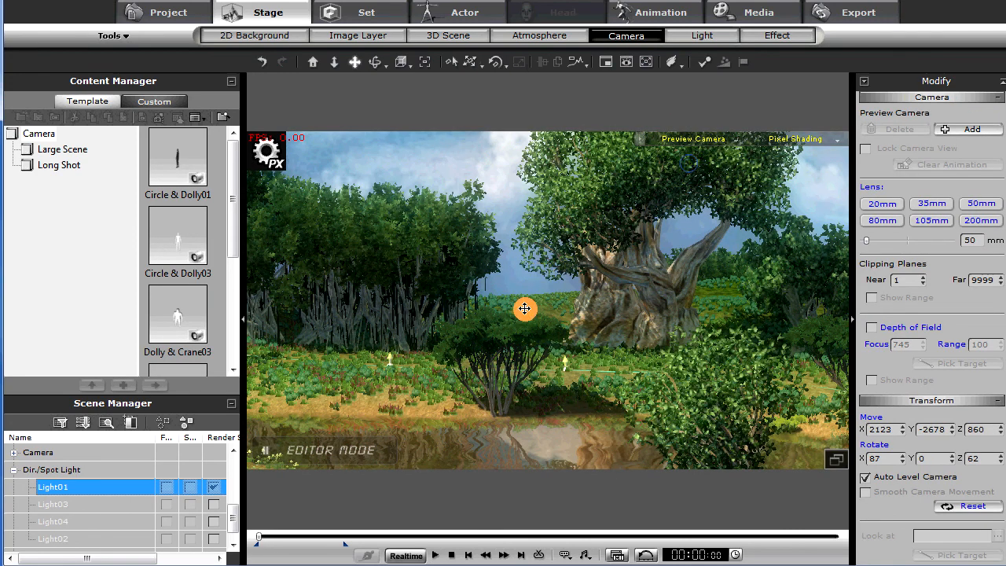
pyautogui.moveTo(498, 322); pyautogui.dragTo(719, 335, button='middle')
pyautogui.moveTo(719, 335); pyautogui.dragTo(489, 284)
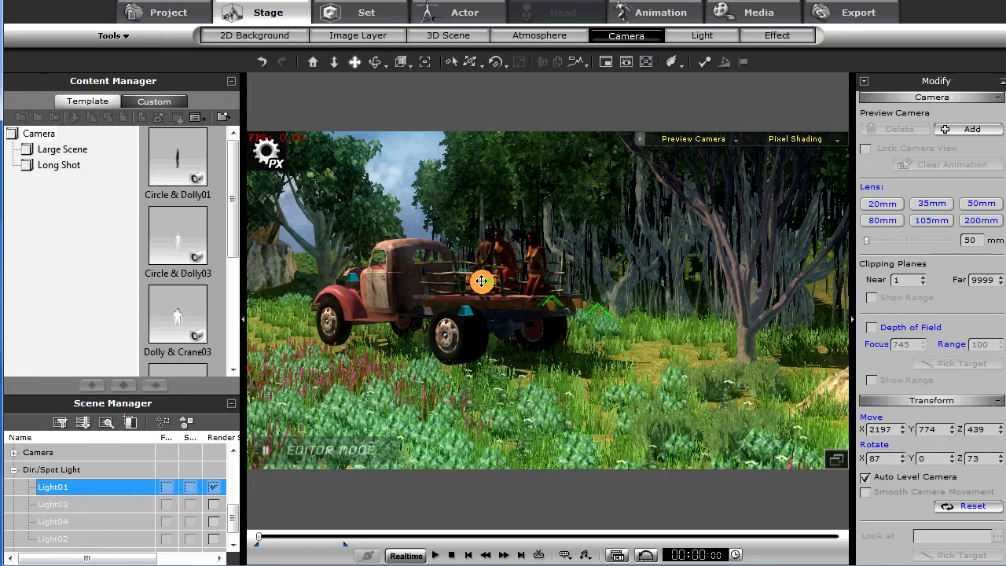
pyautogui.scroll(3, 481, 282)
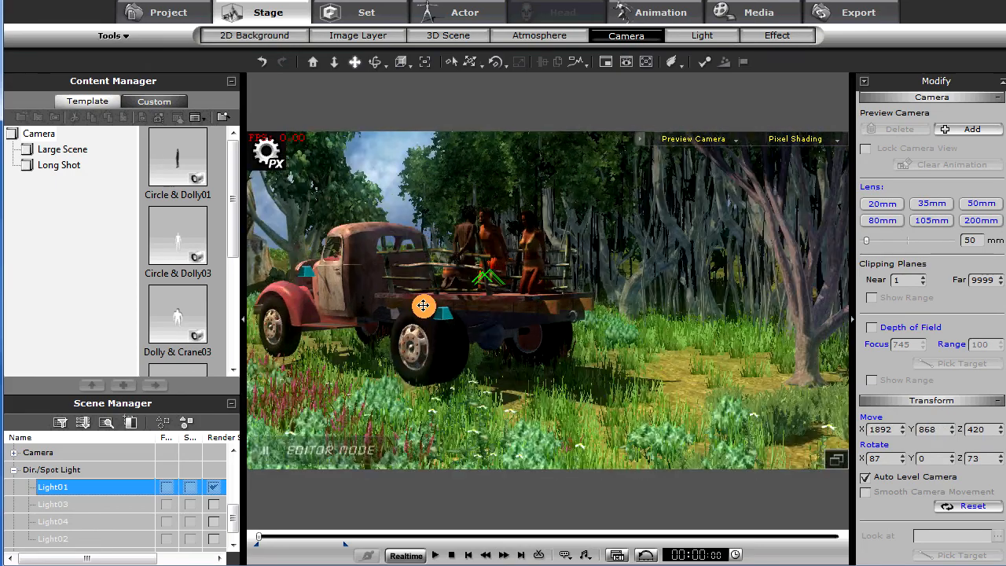
# - Select the truck and move around to a close view of the driver through the cab window
pyautogui.click(424, 305)
pyautogui.moveTo(423, 306); pyautogui.dragTo(698, 368, button='right')
pyautogui.scroll(5, 531, 336)
pyautogui.scroll(3, 530, 335)
pyautogui.scroll(-5, 529, 350)
pyautogui.scroll(4, 530, 349)
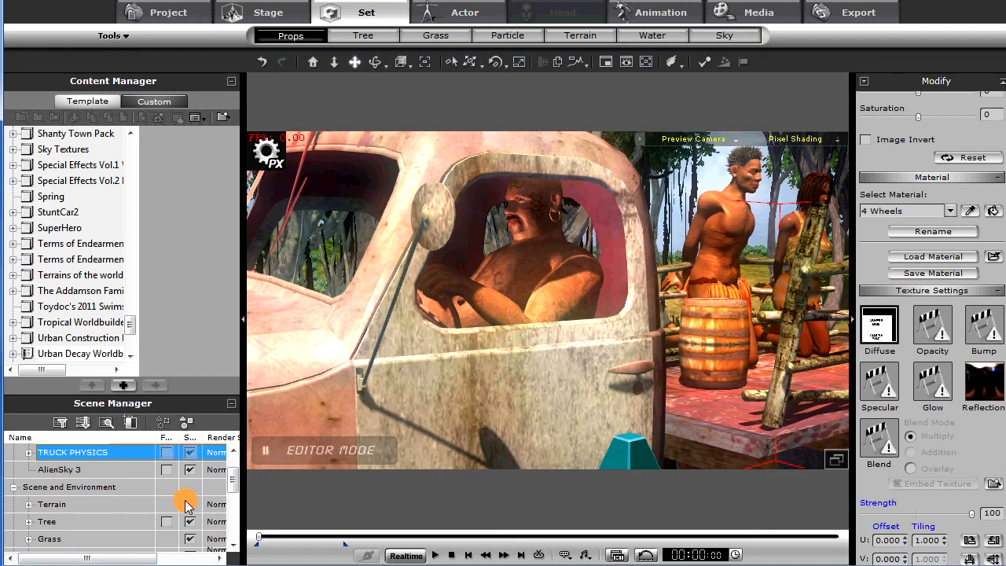
# - Select Point Light 01 in the cab and switch it off and on repeatedly to compare the driver's lighting
pyautogui.moveTo(233, 476); pyautogui.dragTo(233, 522)
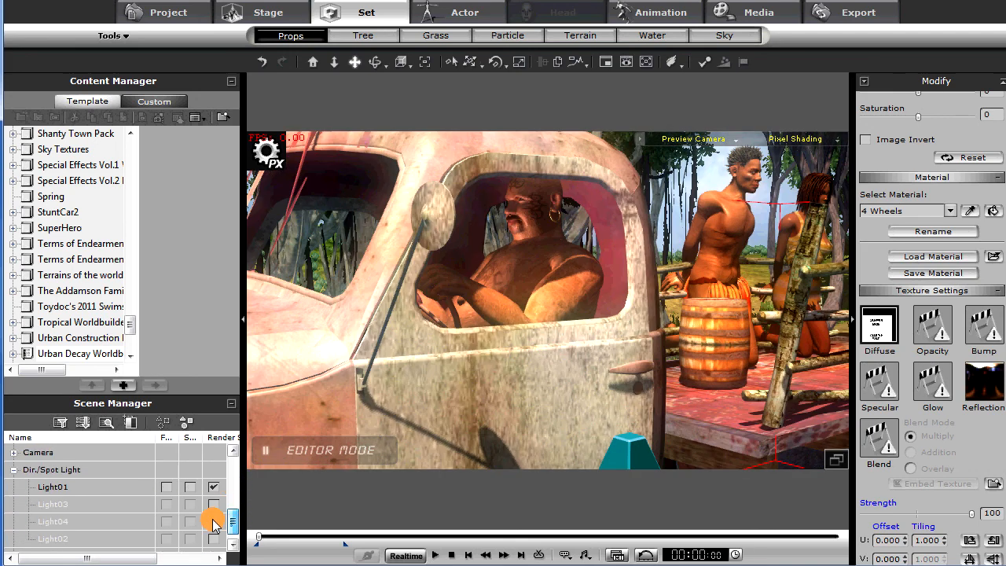
pyautogui.click(14, 469)
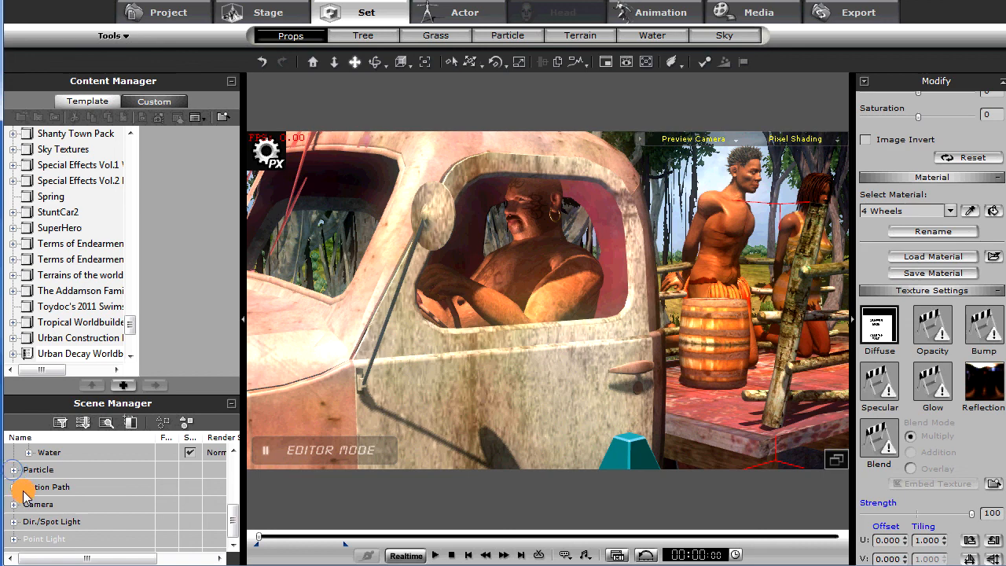
pyautogui.click(13, 539)
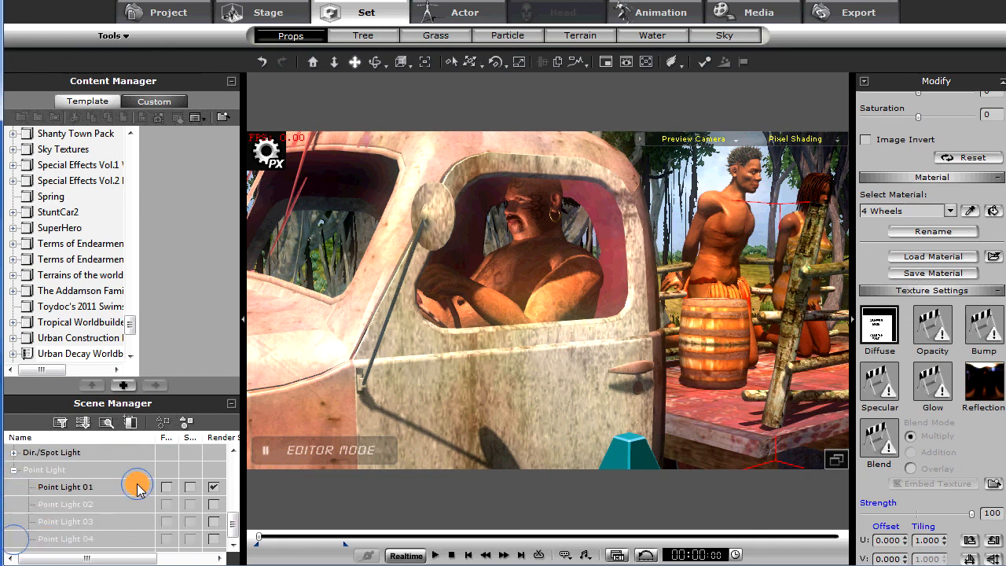
pyautogui.click(135, 486)
pyautogui.click(213, 488)
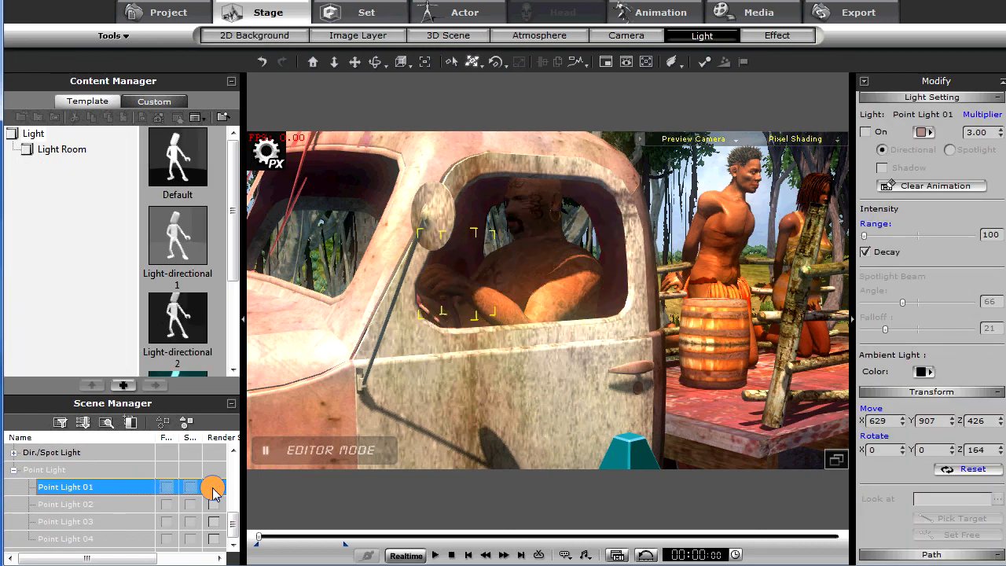
pyautogui.click(214, 488)
pyautogui.click(214, 488)
pyautogui.click(213, 488)
pyautogui.click(214, 488)
pyautogui.click(214, 488)
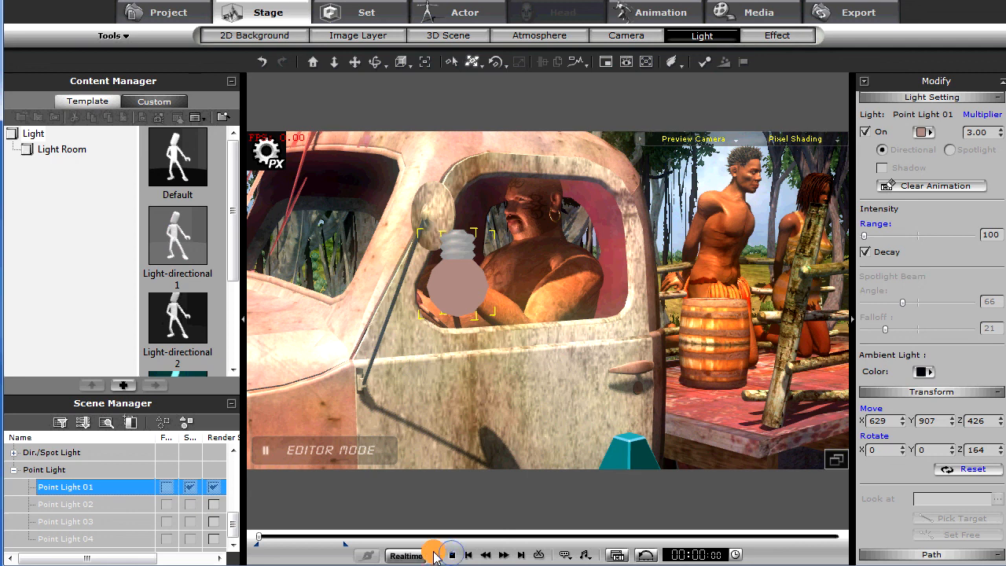
# - Expand the scene's camera list and show the WATER, TRUCK SIDE, JUNGLE FROM TRUCK, OVERHEAD and JUNGLE CU cameras
pyautogui.click(14, 469)
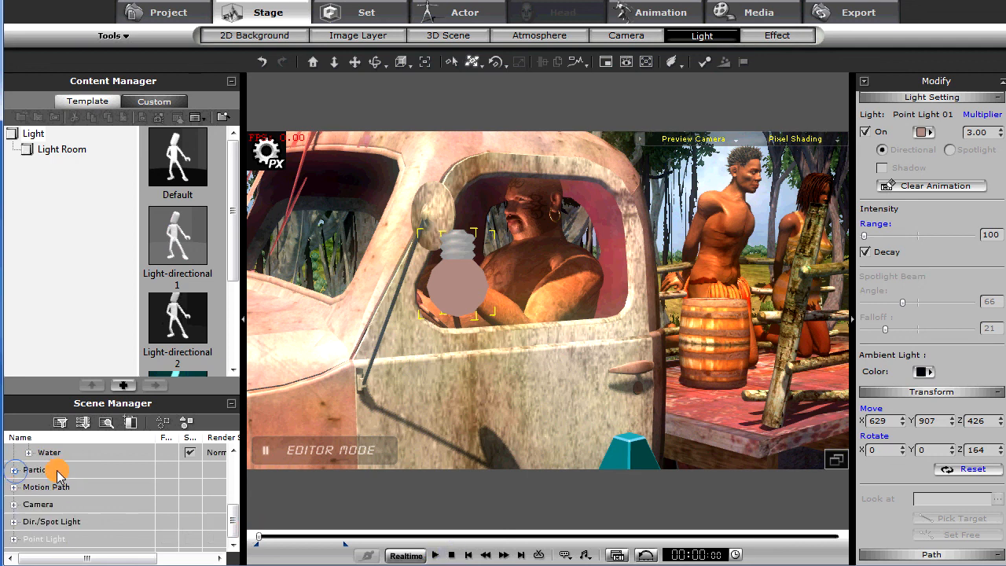
pyautogui.click(14, 503)
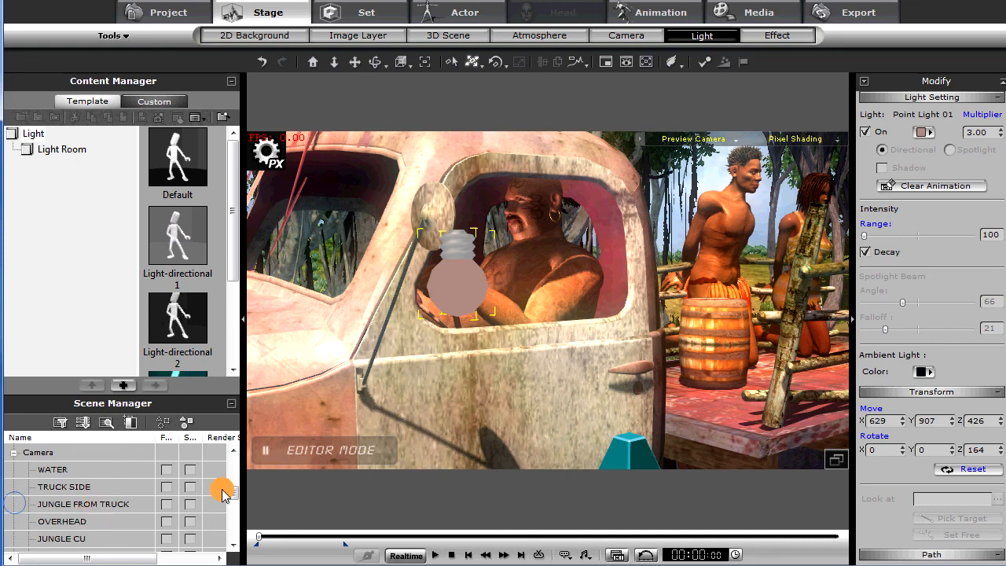
pyautogui.moveTo(233, 491); pyautogui.dragTo(233, 492)
pyautogui.click(190, 470)
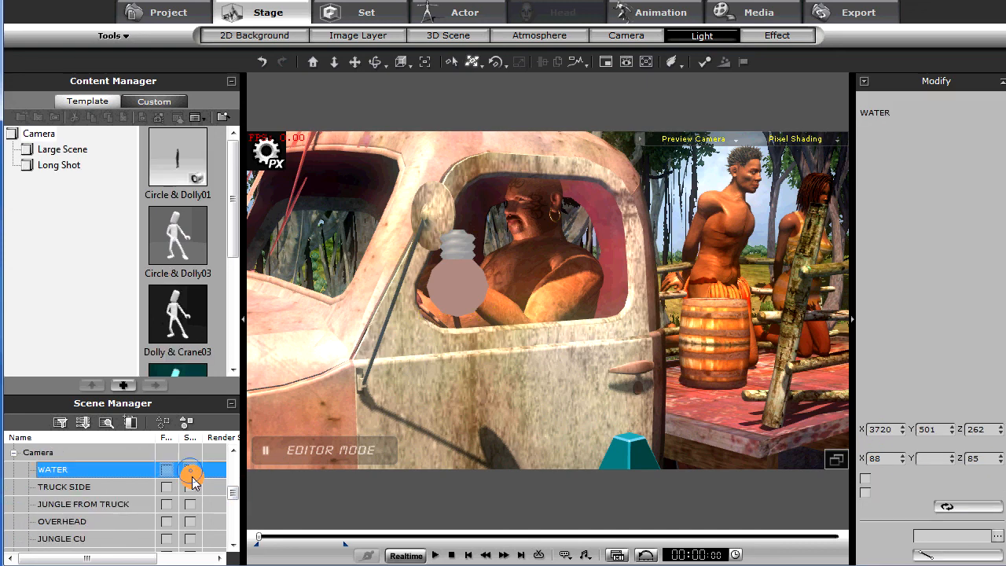
pyautogui.click(190, 487)
pyautogui.click(189, 504)
pyautogui.click(189, 521)
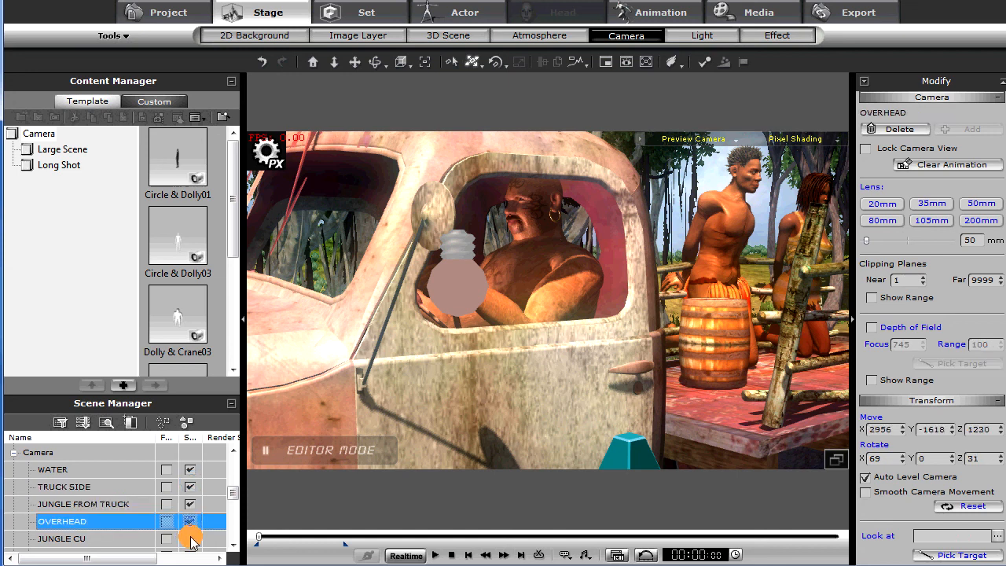
pyautogui.click(190, 538)
# - Show the JUNGLE LOW PUSH, WIDE, JUNGLE SIDE and JUNGLE MED cameras in the scene
pyautogui.moveTo(233, 493); pyautogui.dragTo(233, 500)
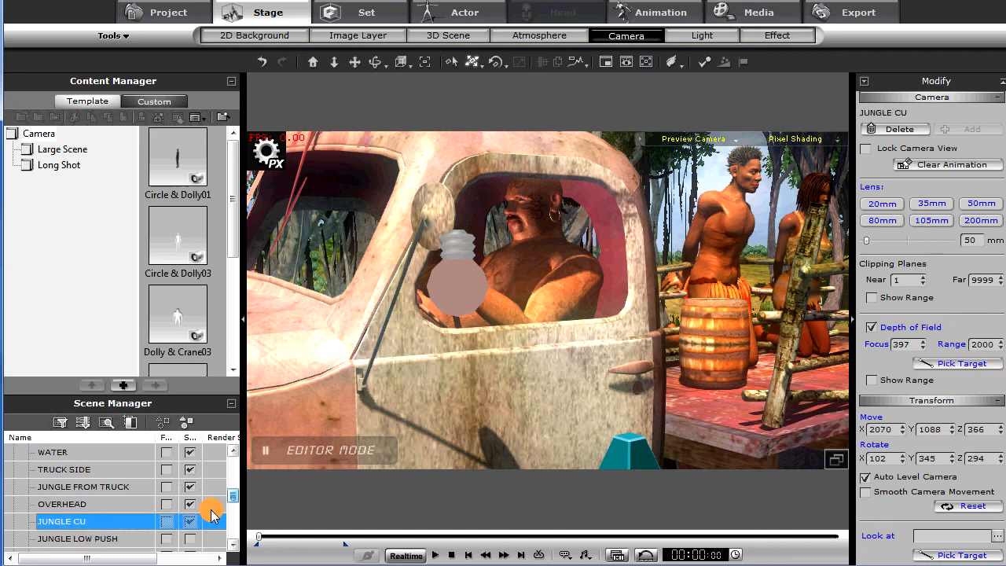
pyautogui.click(189, 538)
pyautogui.moveTo(233, 495); pyautogui.dragTo(233, 503)
pyautogui.click(189, 504)
pyautogui.click(190, 521)
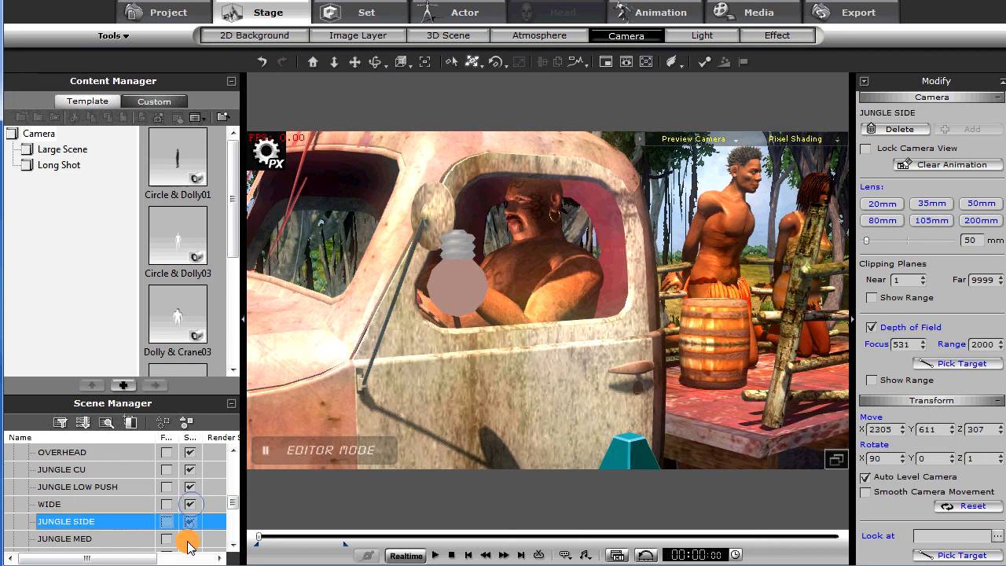
pyautogui.click(189, 538)
# - Show the JUNGLE REAR, DRIVER SIDE, DRIVER FRONT, SLAVES WIDE and SLAVES MED cameras in the scene
pyautogui.moveTo(233, 495); pyautogui.dragTo(231, 525)
pyautogui.click(189, 521)
pyautogui.click(189, 539)
pyautogui.click(190, 504)
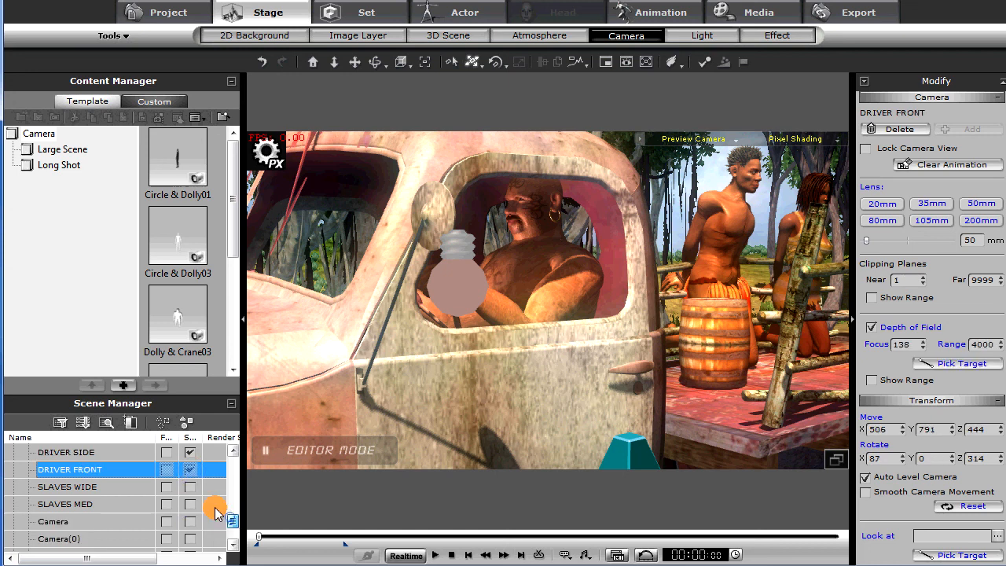
pyautogui.click(189, 486)
pyautogui.click(189, 504)
# - Show the remaining cameras: Camera, Camera(0), TRUCK BED SLAVES and HUTCH CU
pyautogui.click(189, 521)
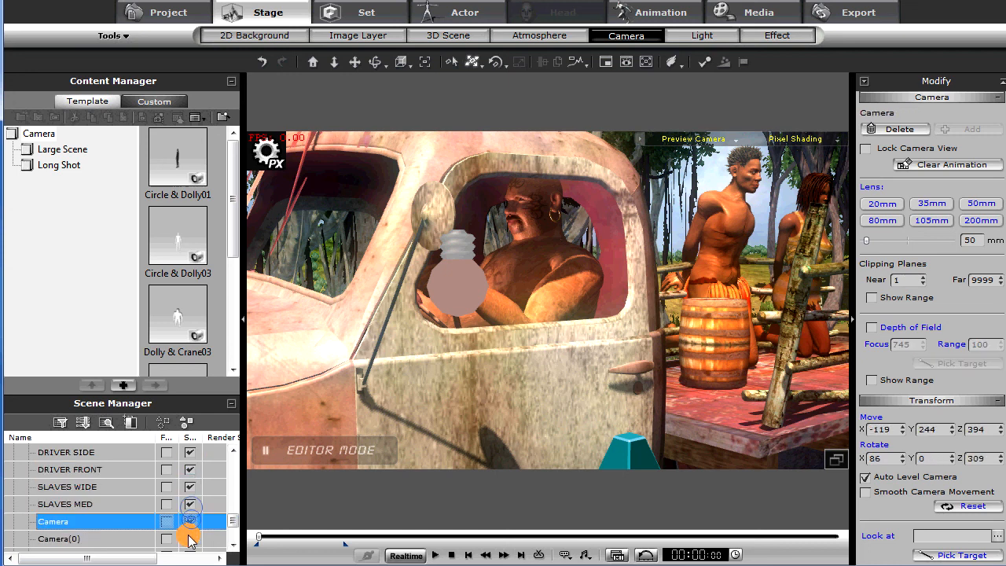
pyautogui.click(189, 538)
pyautogui.moveTo(233, 522); pyautogui.dragTo(234, 532)
pyautogui.click(189, 521)
pyautogui.click(189, 538)
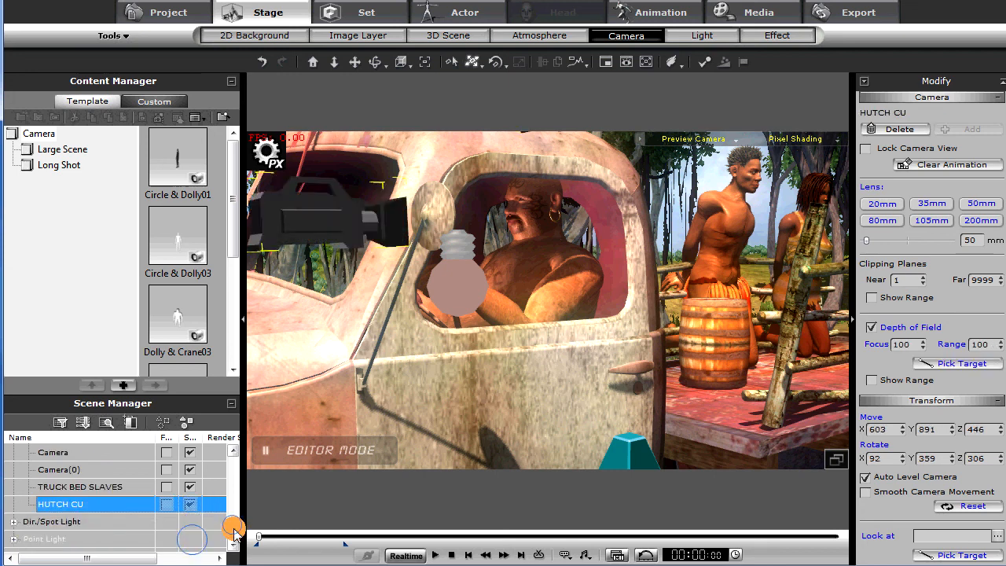
# - Move the Preview Camera around the cab to examine the driver, the nearby camera model and the passengers on the truck bed
pyautogui.click(692, 138)
pyautogui.click(692, 138)
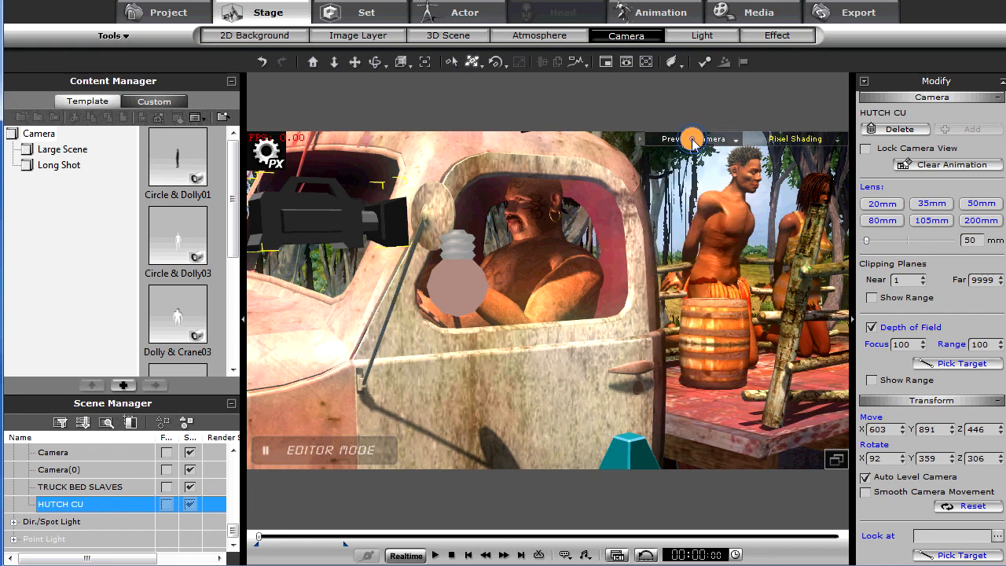
pyautogui.keyDown('alt'); pyautogui.moveTo(646, 203); pyautogui.dragTo(659, 185, button='right'); pyautogui.keyUp('alt')
pyautogui.keyDown('alt'); pyautogui.moveTo(667, 186); pyautogui.dragTo(492, 221); pyautogui.keyUp('alt')
pyautogui.keyDown('alt'); pyautogui.moveTo(491, 221); pyautogui.dragTo(481, 199, button='right'); pyautogui.keyUp('alt')
pyautogui.keyDown('alt'); pyautogui.moveTo(482, 235); pyautogui.dragTo(507, 244); pyautogui.keyUp('alt')
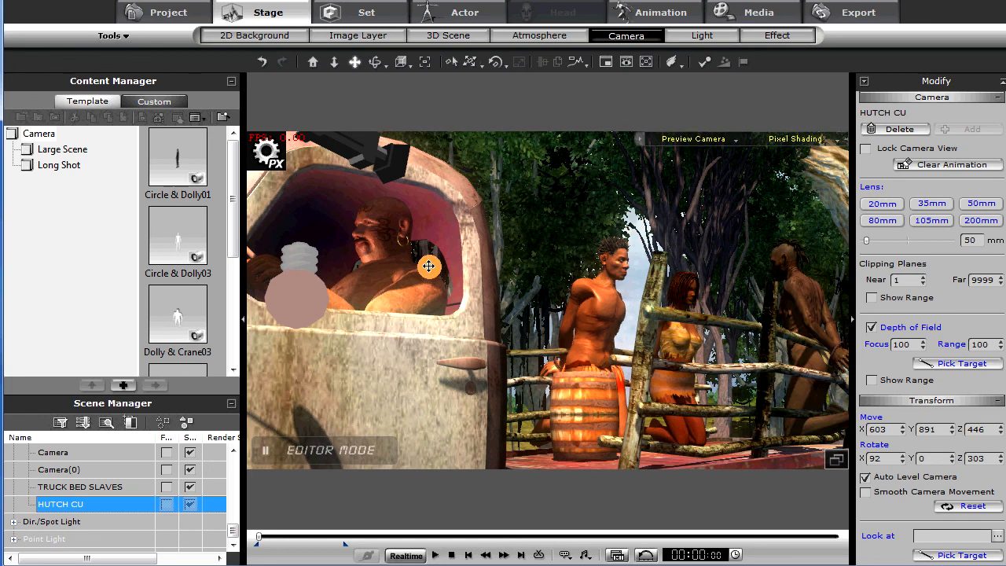
# - View the scene through the WATER camera, play the animation and stop it
pyautogui.click(689, 139)
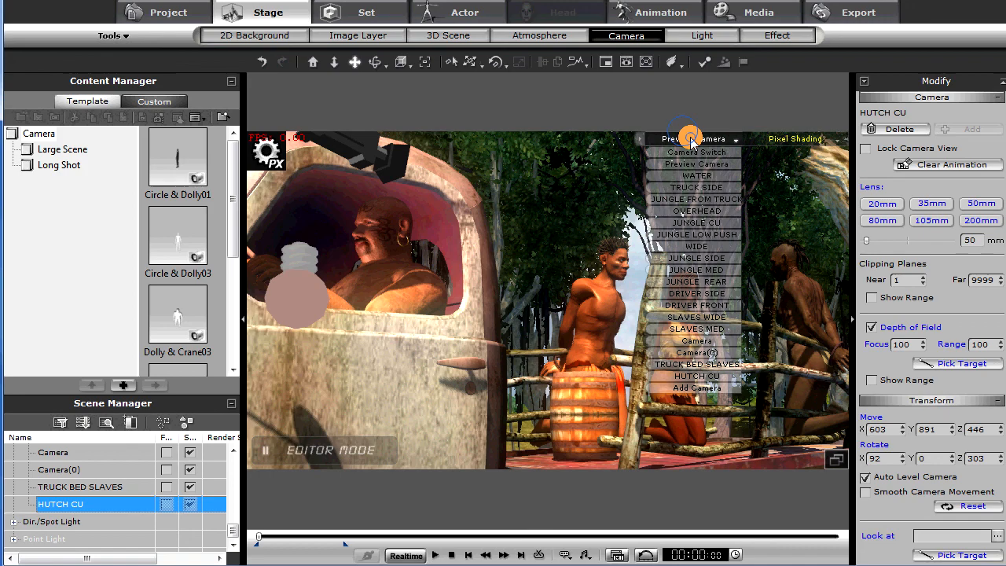
pyautogui.click(695, 180)
pyautogui.press('space')
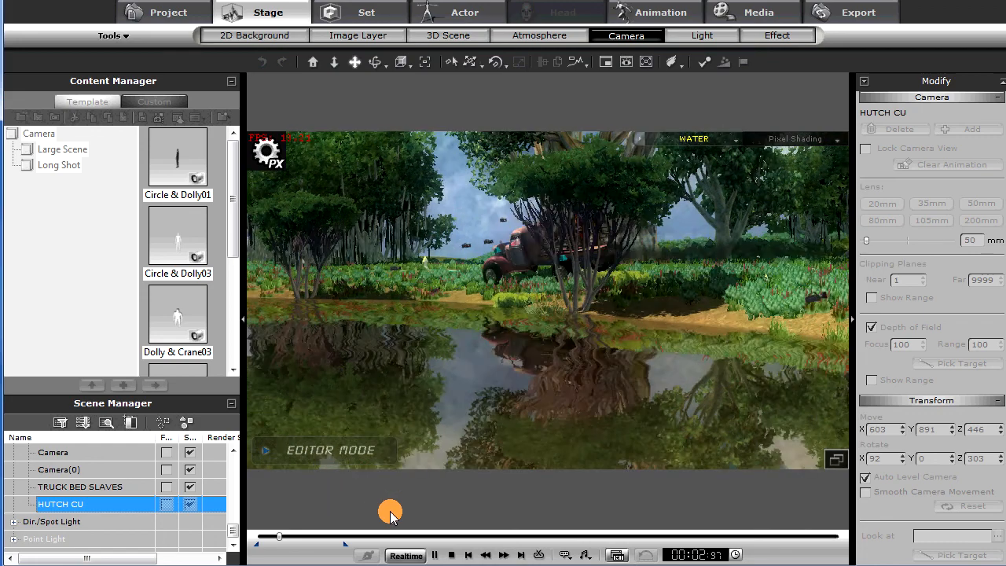
pyautogui.click(451, 555)
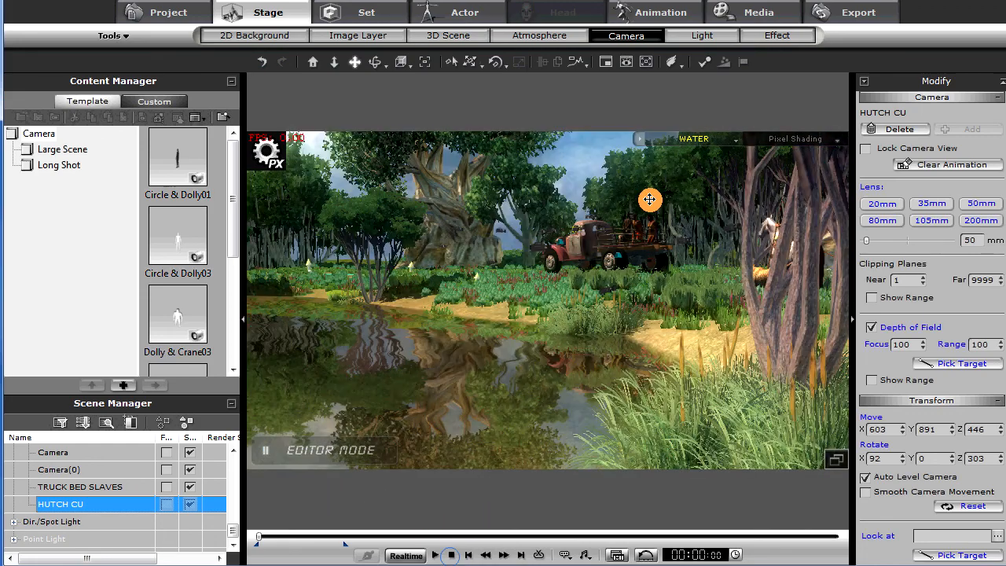
# - Switch to the TRUCK SIDE camera, play its shot of the moving truck and stop the playback
pyautogui.click(689, 139)
pyautogui.click(696, 188)
pyautogui.press('space')
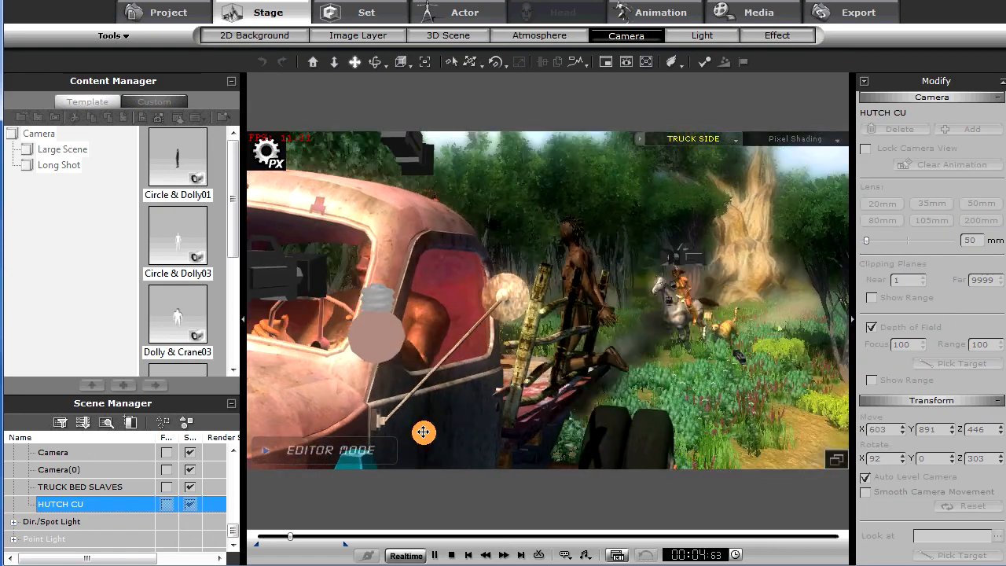
pyautogui.click(451, 555)
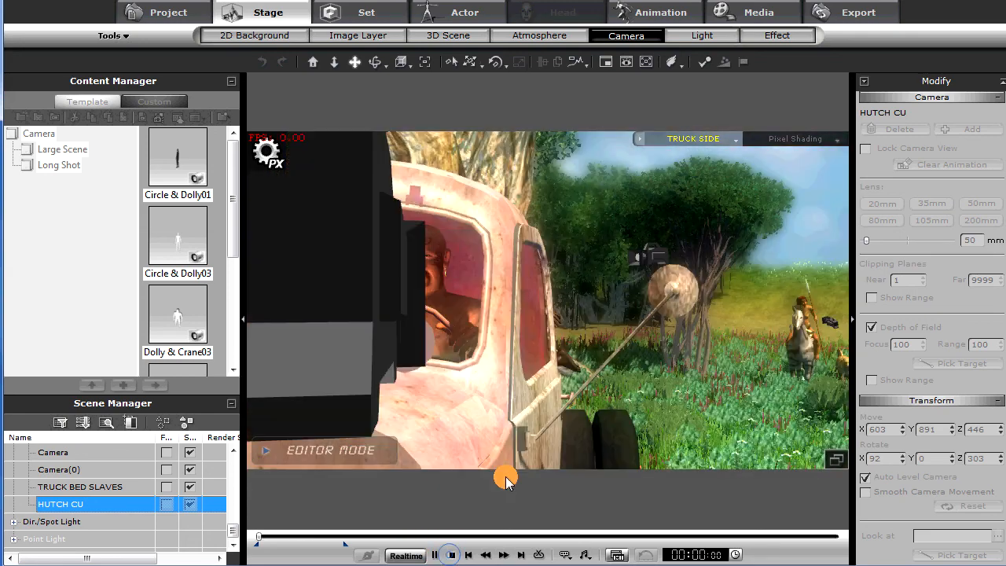
# - Switch to the JUNGLE CU camera, play its close-up of the rider and stop the playback
pyautogui.click(704, 138)
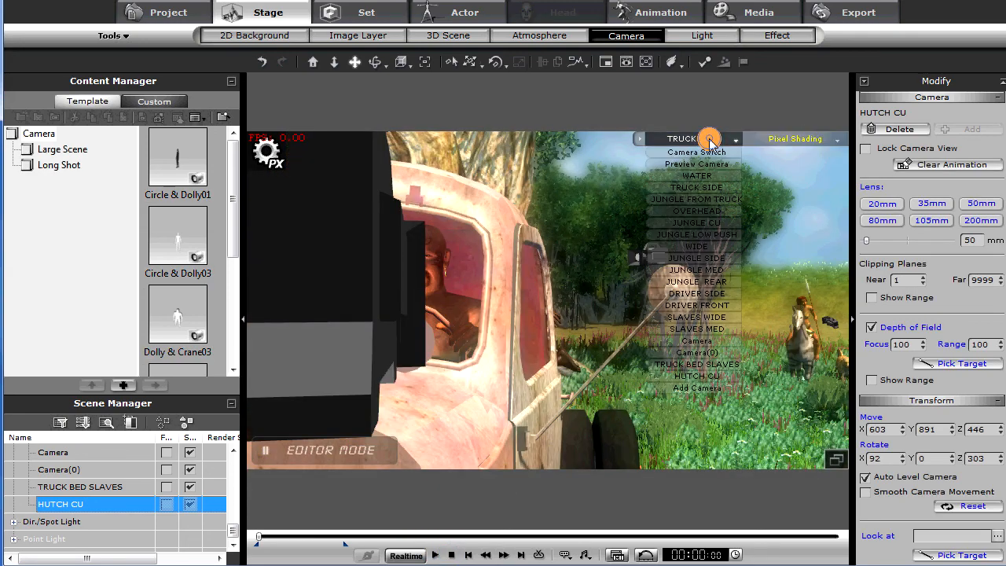
pyautogui.click(696, 222)
pyautogui.press('space')
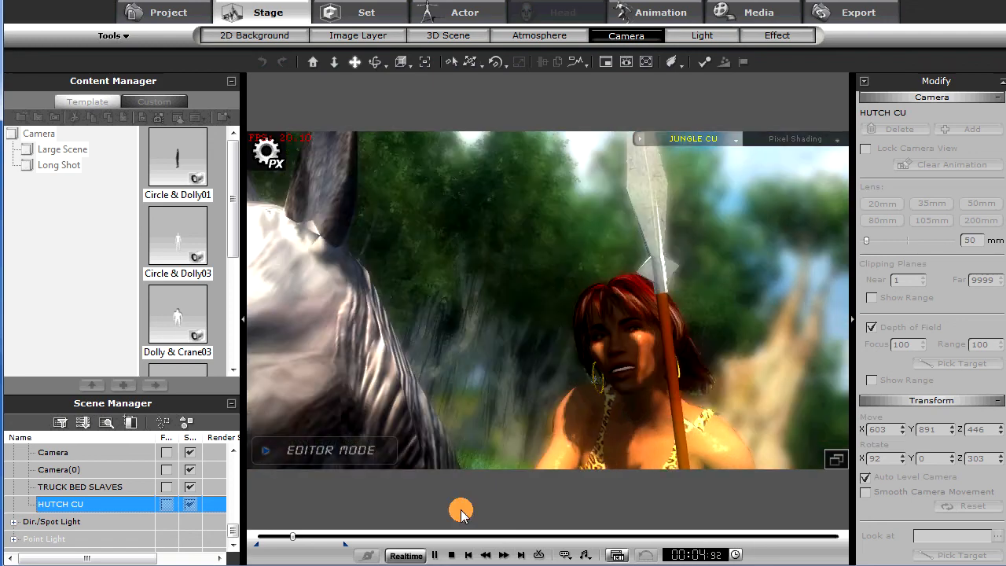
pyautogui.click(451, 555)
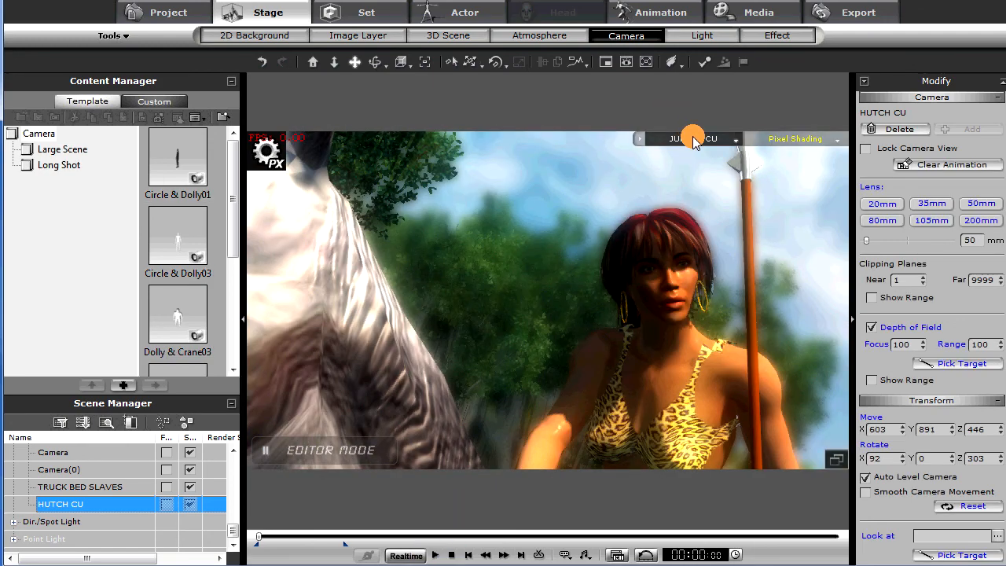
# - Switch to the JUNGLE SIDE camera, play its shot of the horse, rider and leopard, and stop the playback
pyautogui.click(693, 139)
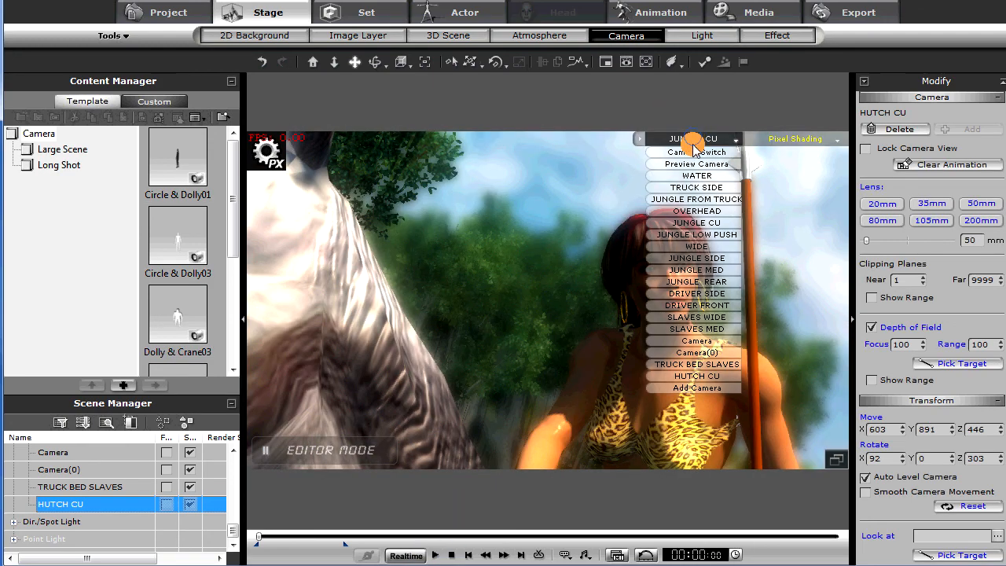
pyautogui.click(695, 259)
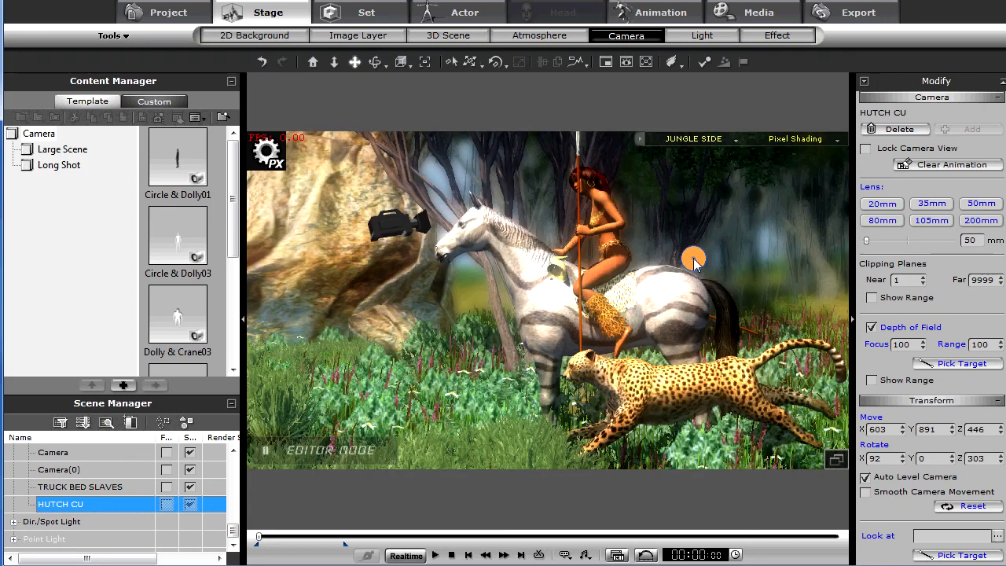
pyautogui.press('space')
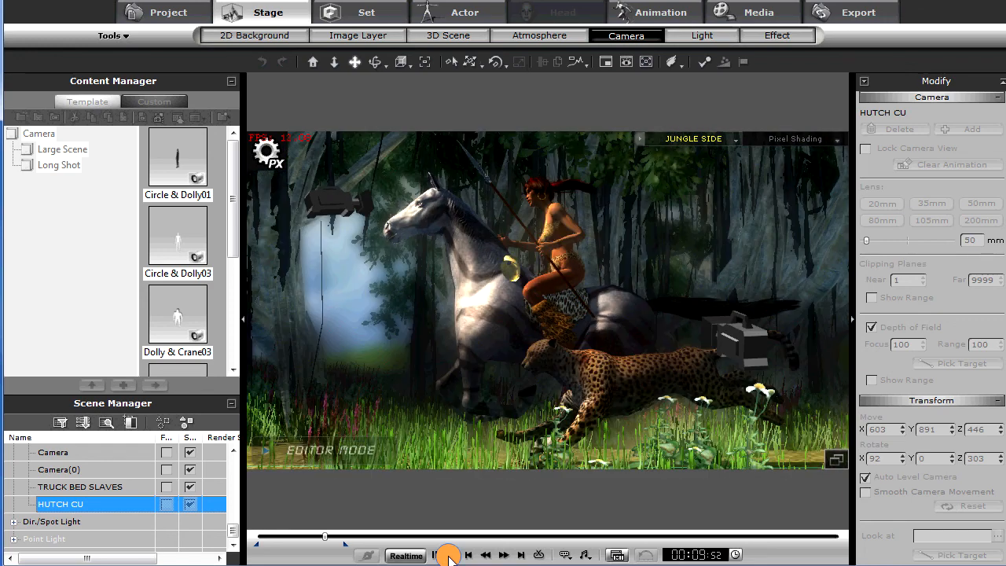
pyautogui.click(450, 555)
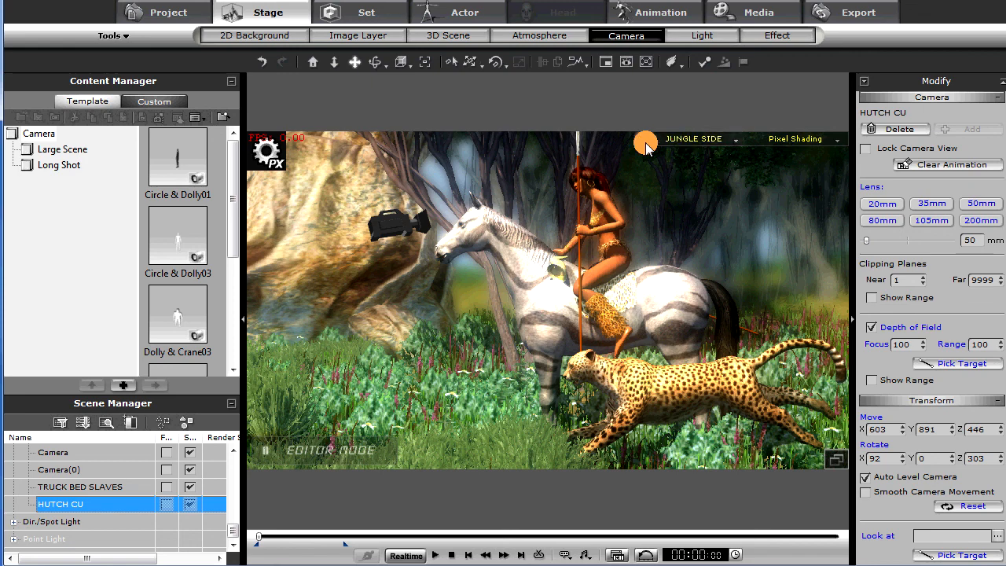
# - Switch to the WIDE camera and play its shot through the jungle trees
pyautogui.click(690, 140)
pyautogui.click(696, 247)
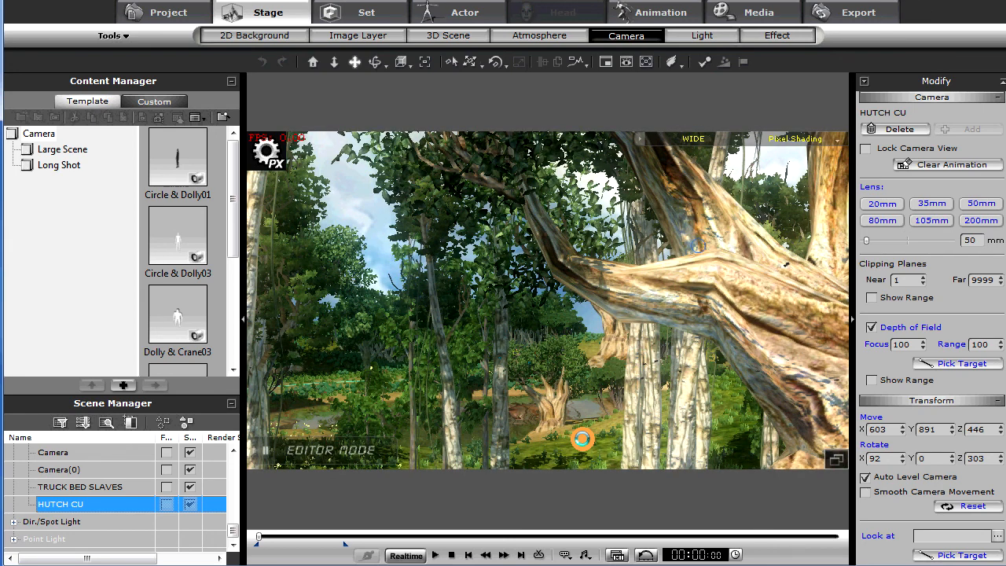
pyautogui.press('space')
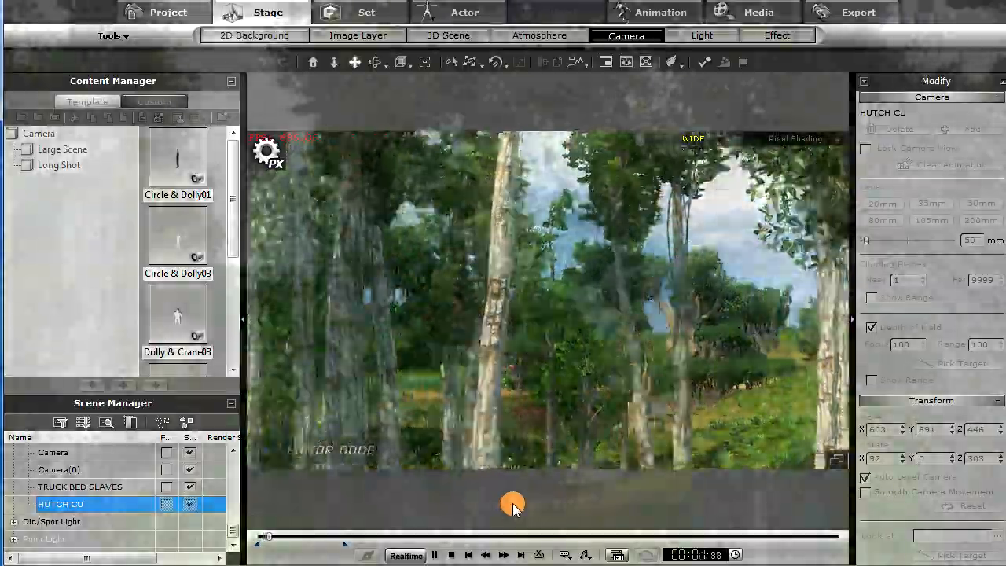